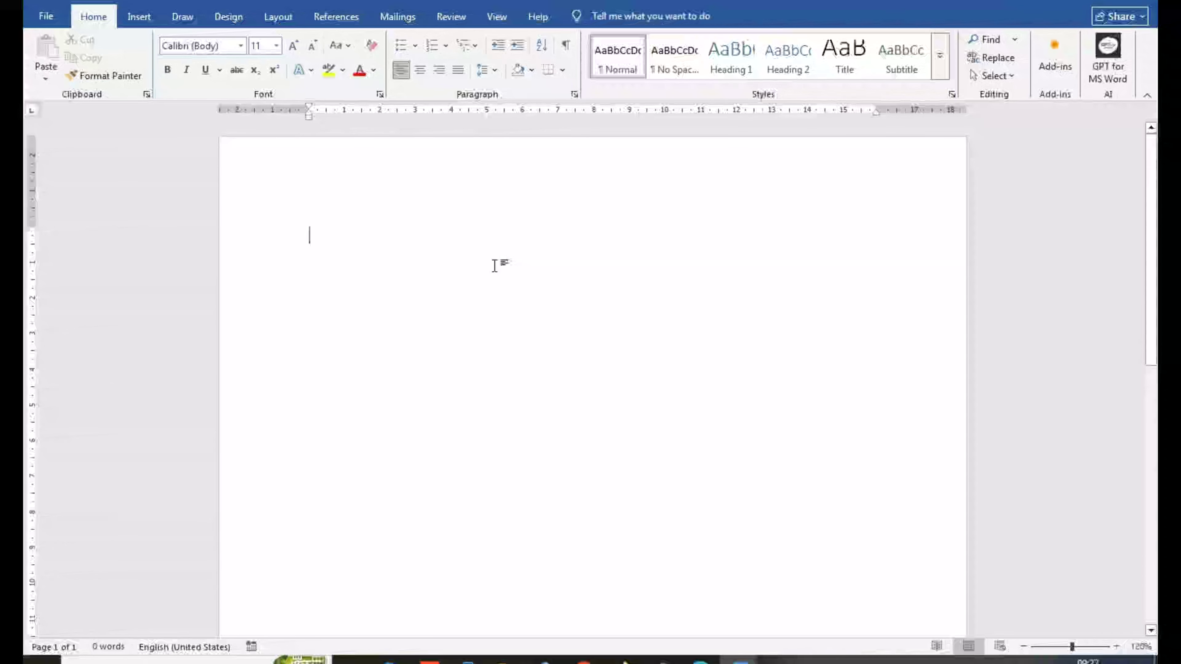
Generate sample paragraphs with =rand() at font size 16.
type("=")
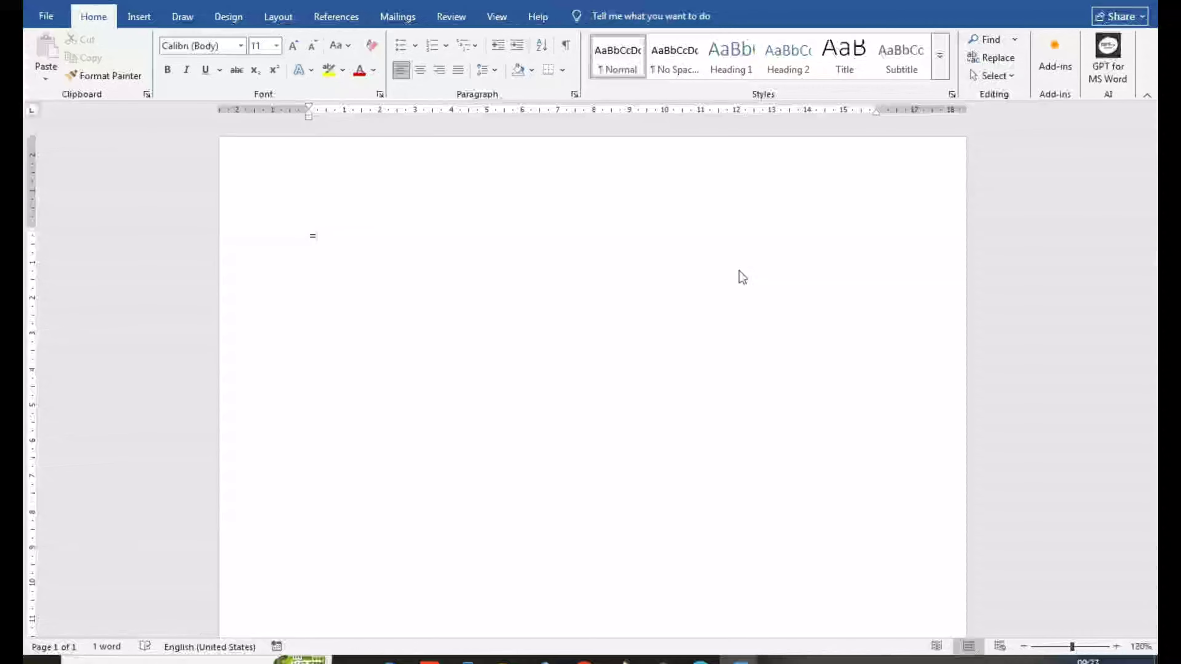
type("ran")
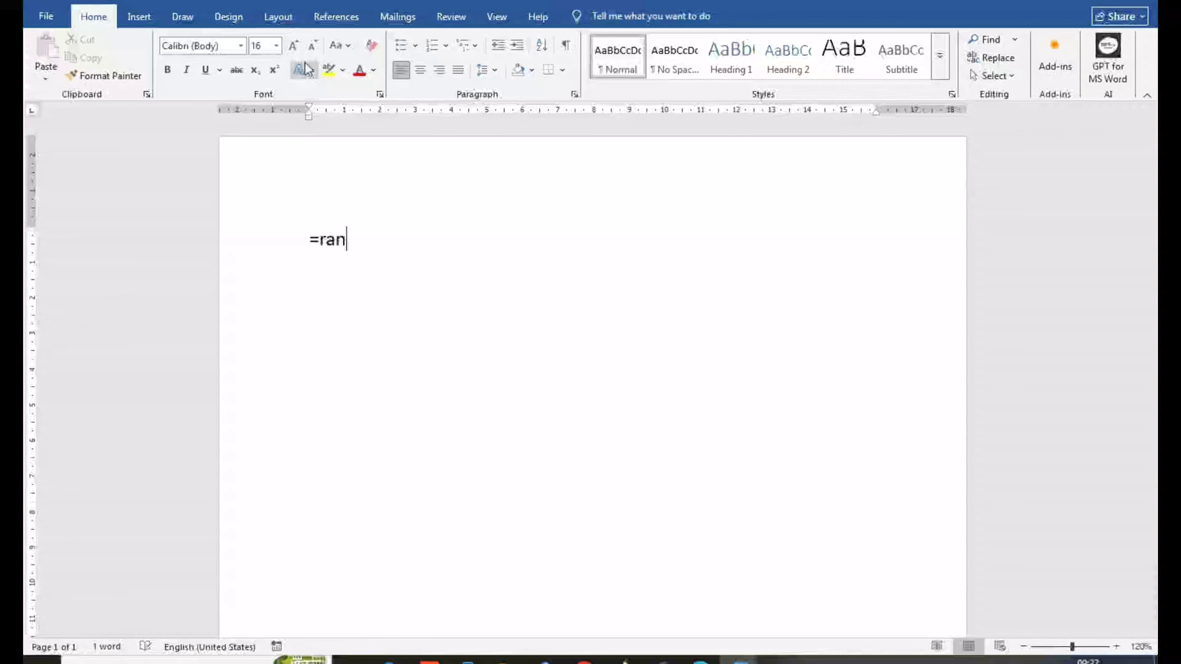
type("d(")
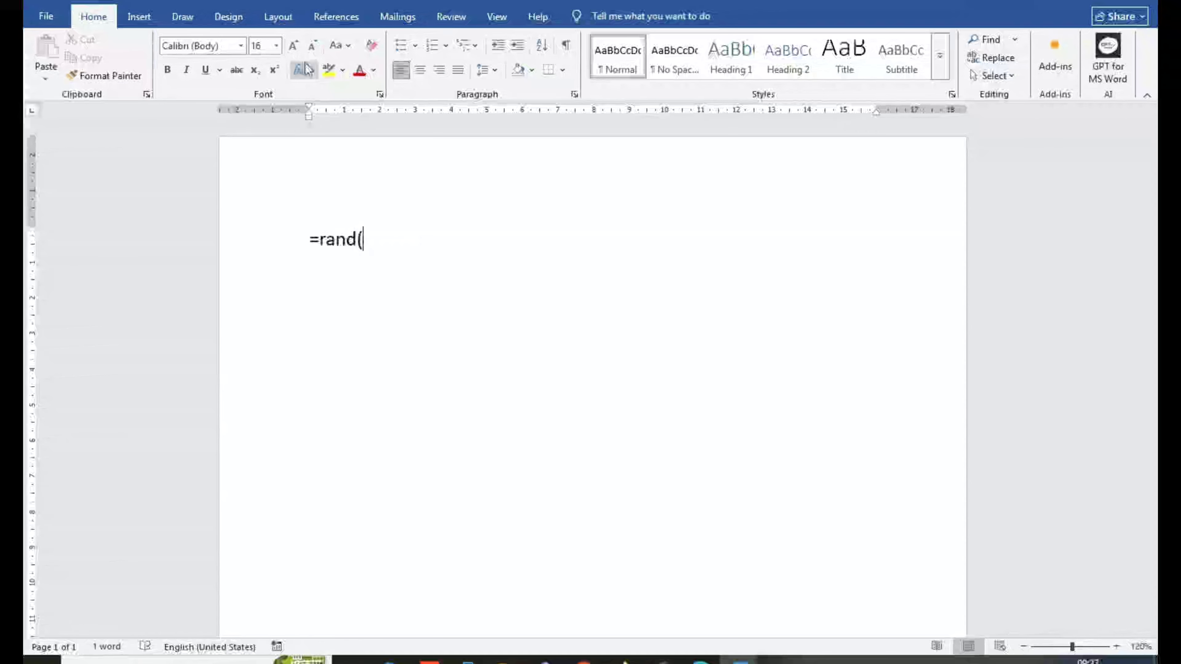
type(")")
key("Return")
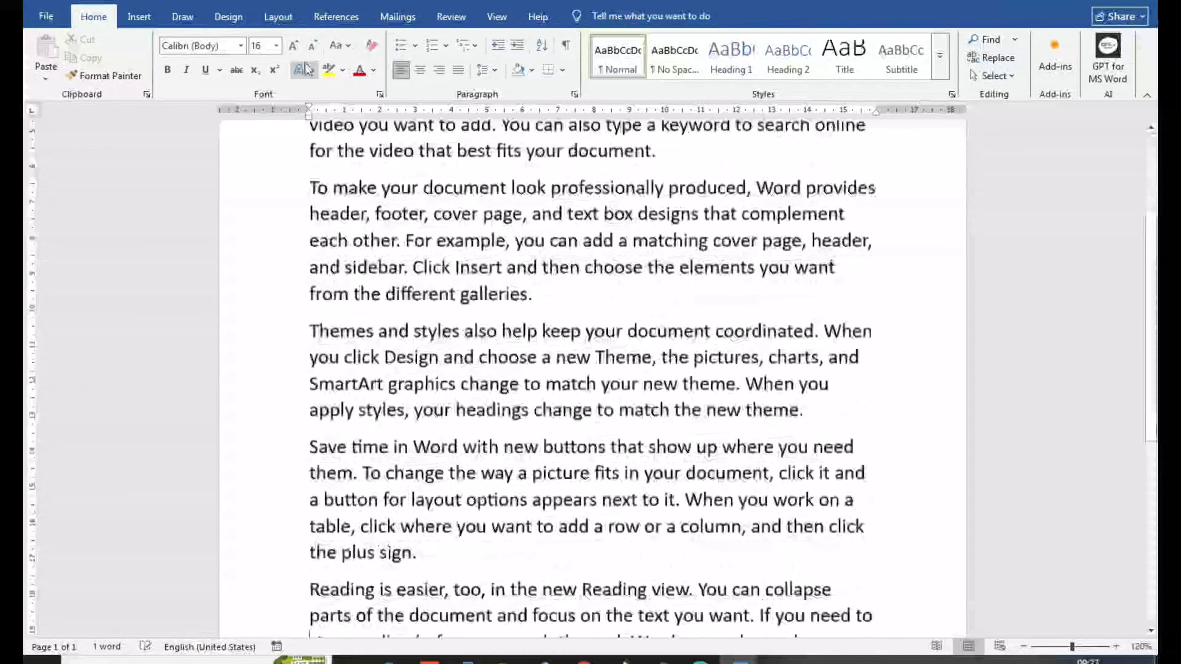
scroll(467, 348, "up", 5)
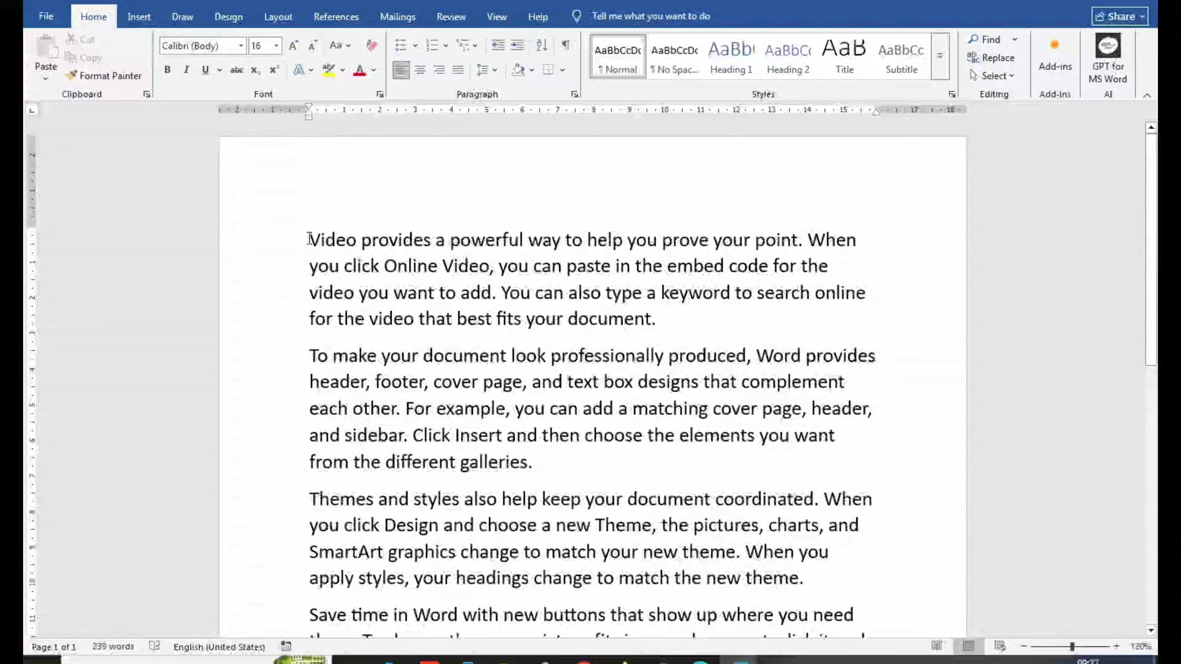
Cut the opening text from "Video provides" through "you ca", and cut everything from the "Themes and styles" paragraph to the document's end.
left_click_drag(315, 238, 556, 261)
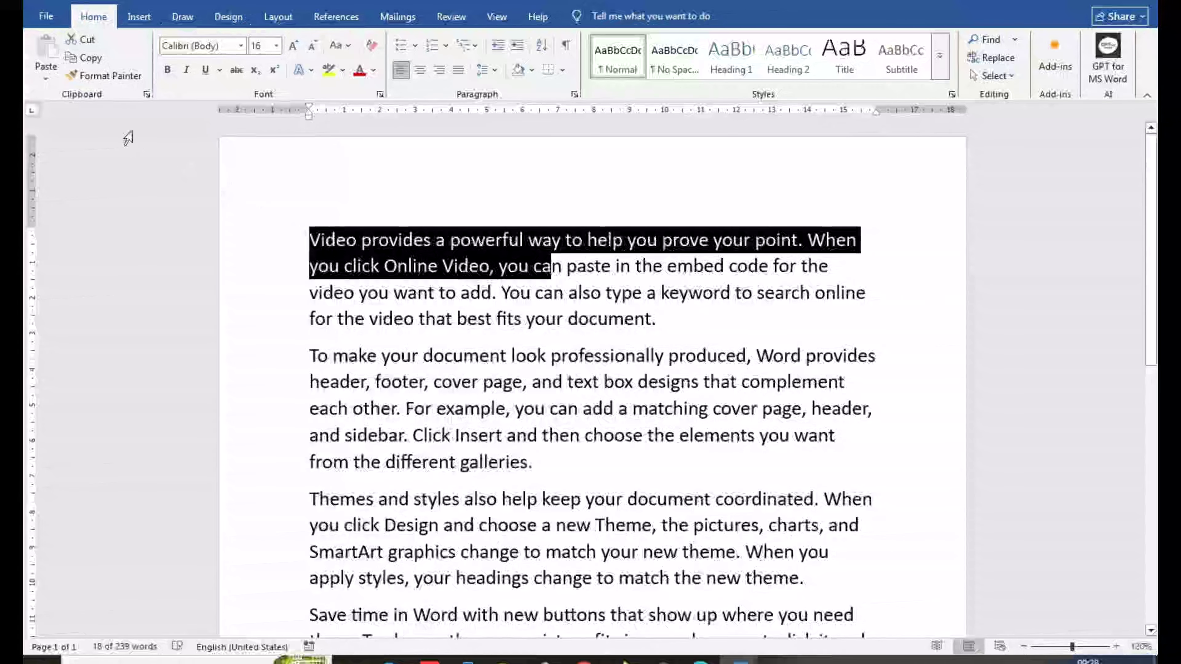
left_click(83, 39)
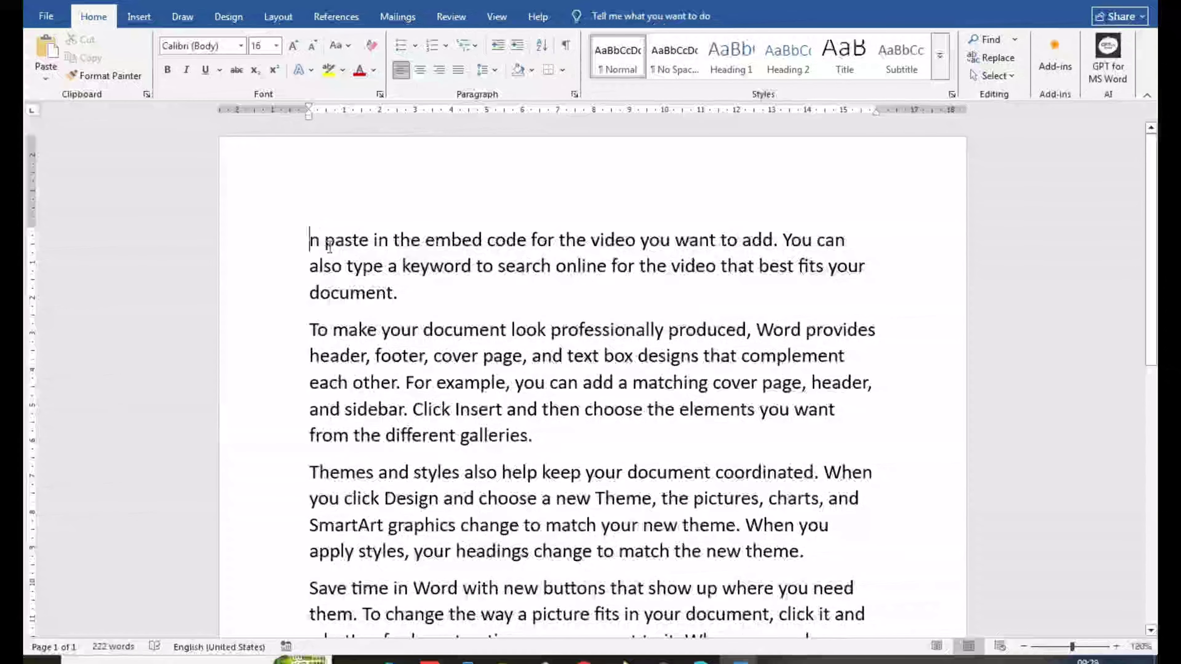
scroll(414, 307, "down", 6)
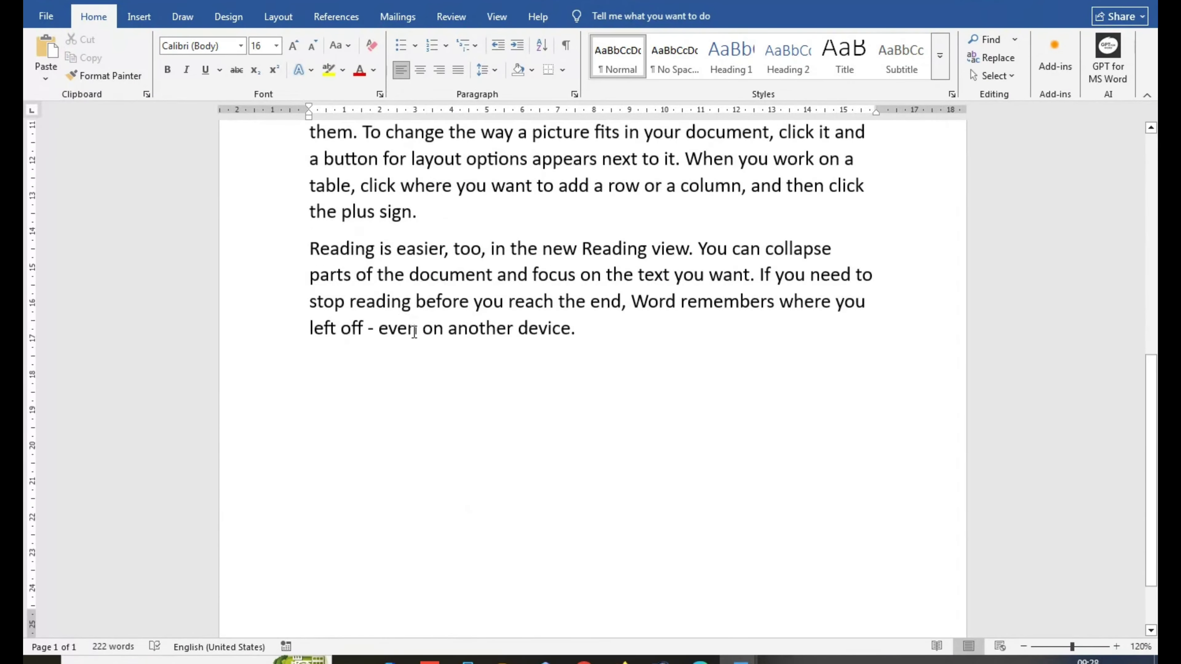
scroll(414, 333, "up", 3)
scroll(415, 333, "up", 2)
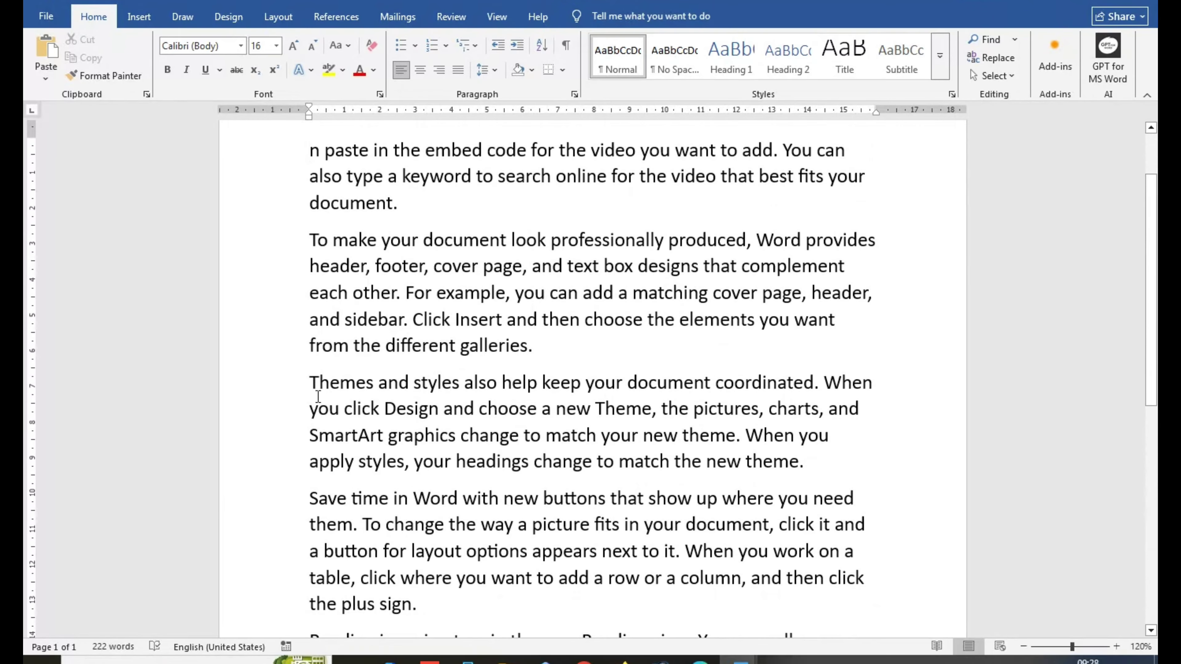
left_click_drag(303, 380, 709, 541)
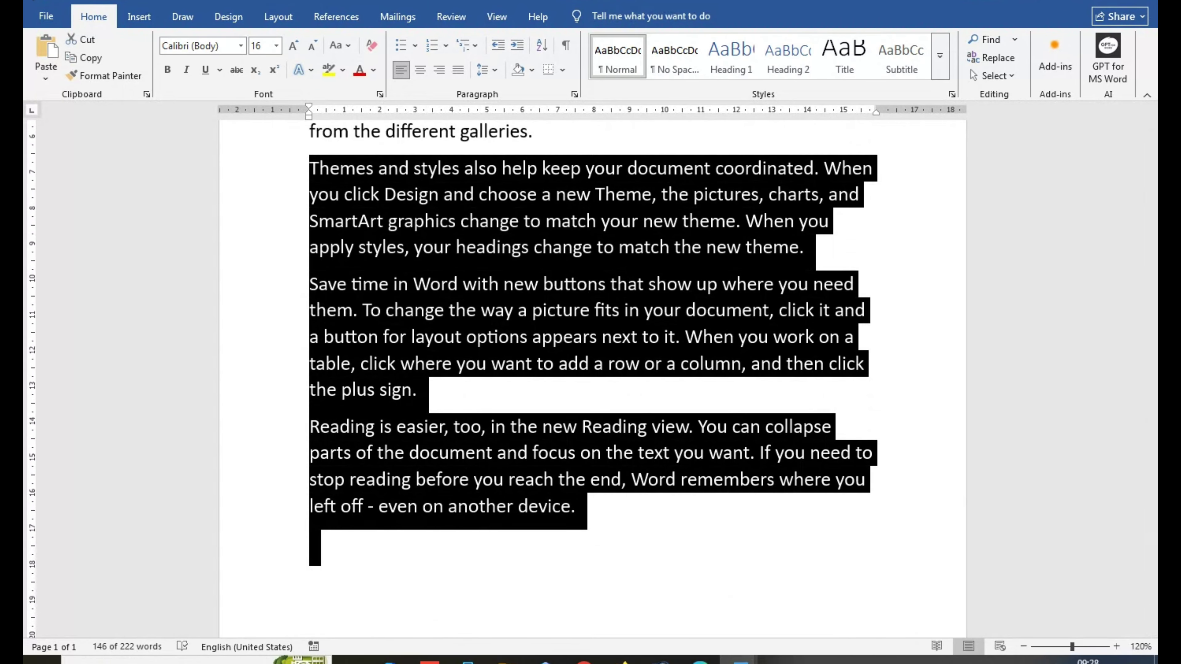
left_click(106, 42)
scroll(519, 242, "up", 3)
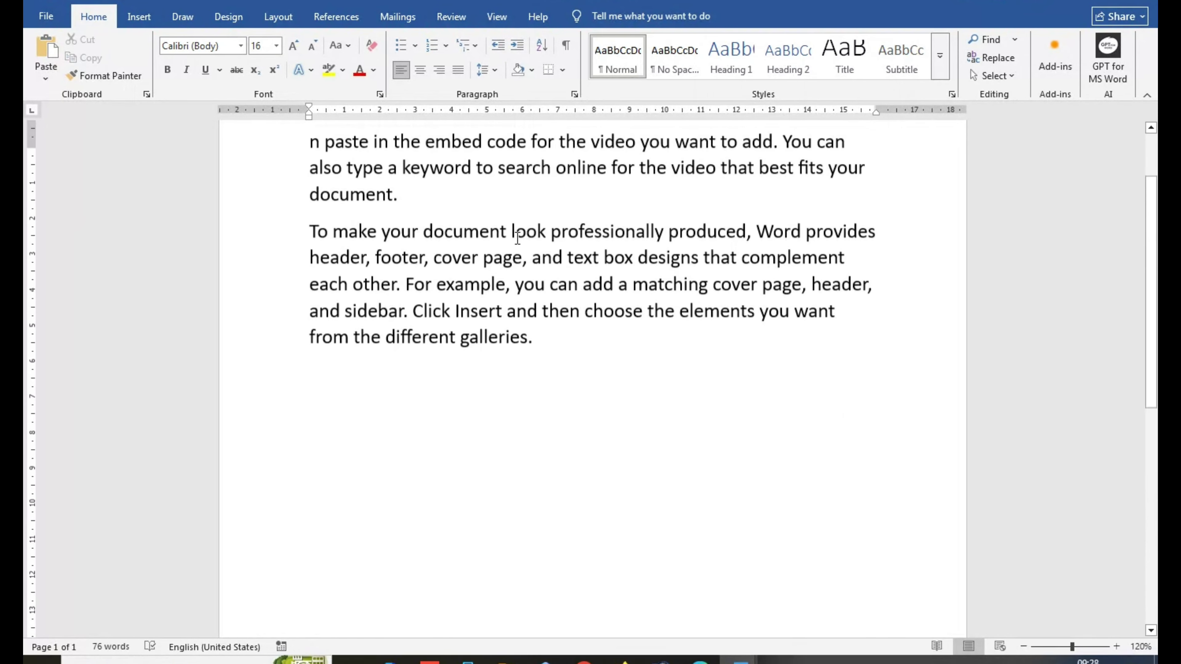
scroll(519, 242, "up", 1)
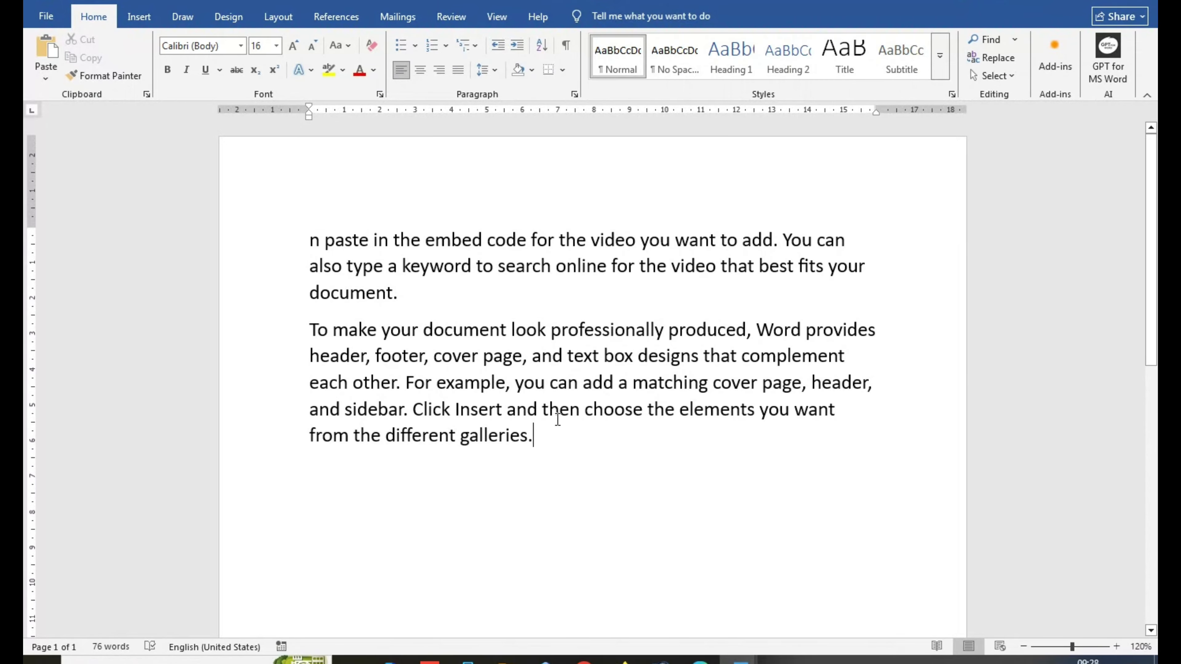
Cut the first paragraph, starting "n paste in the embed code", and paste it below the "To make your document look" paragraph.
left_click_drag(301, 233, 651, 281)
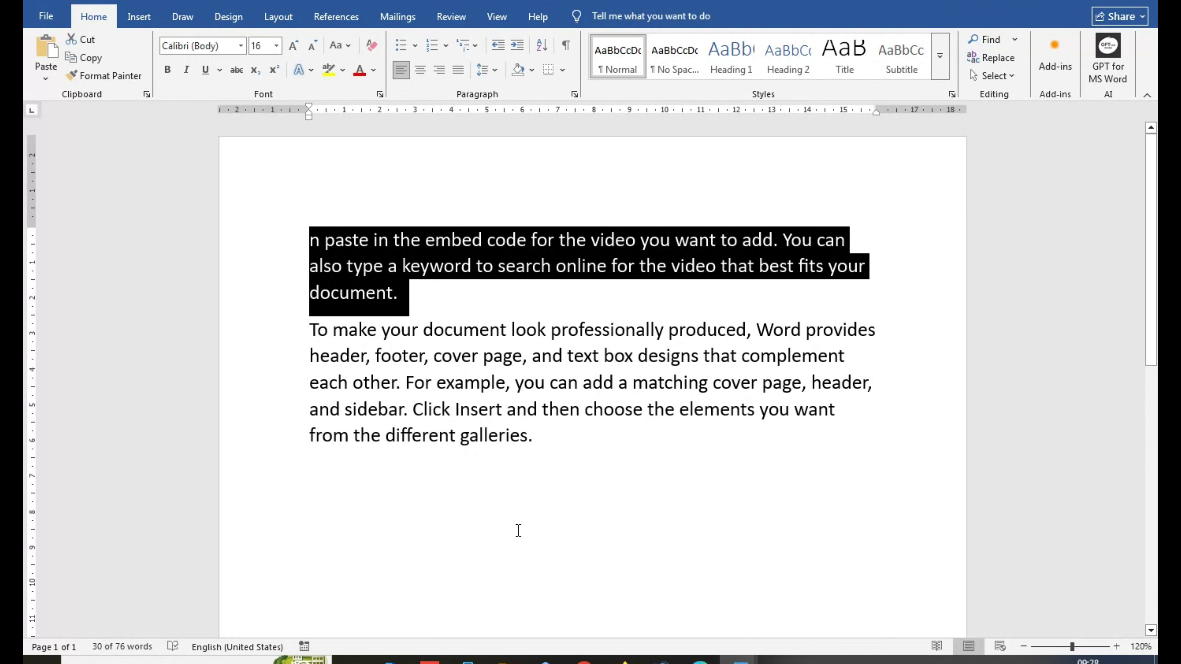
left_click(82, 40)
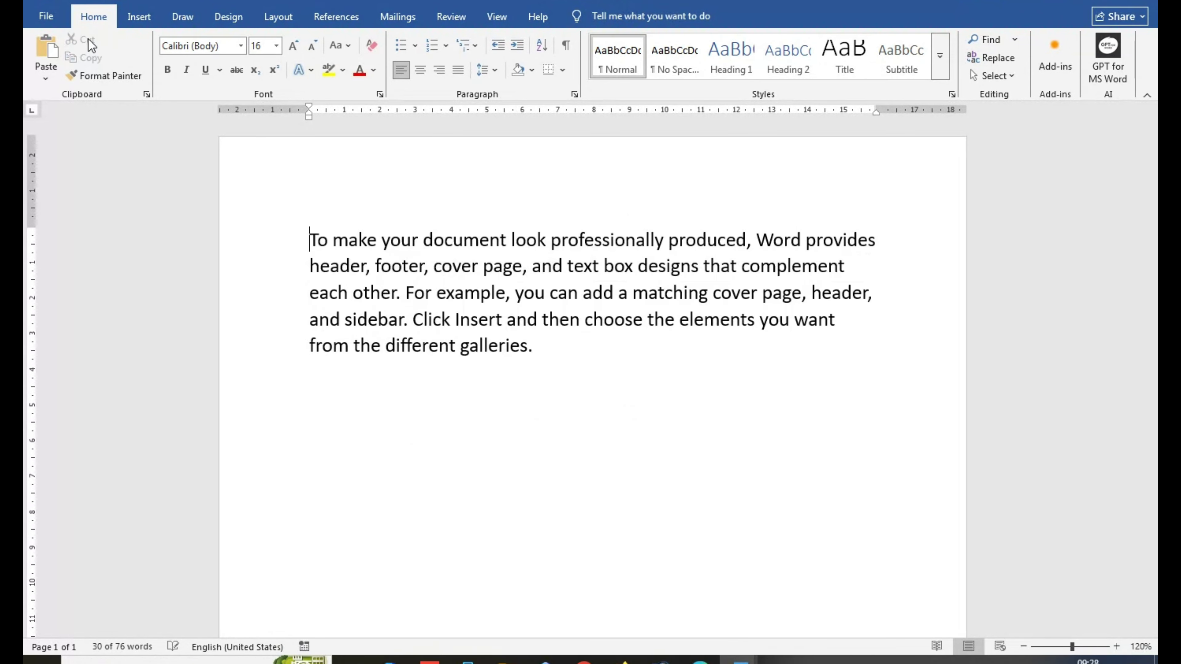
left_click(521, 413)
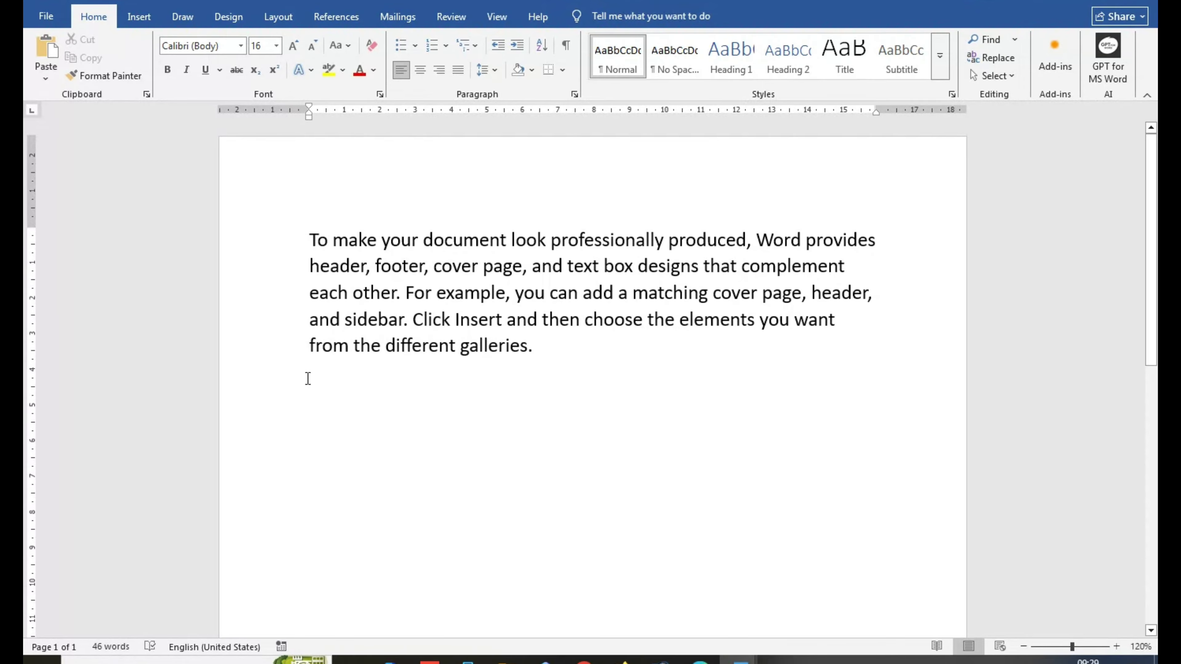
left_click(46, 47)
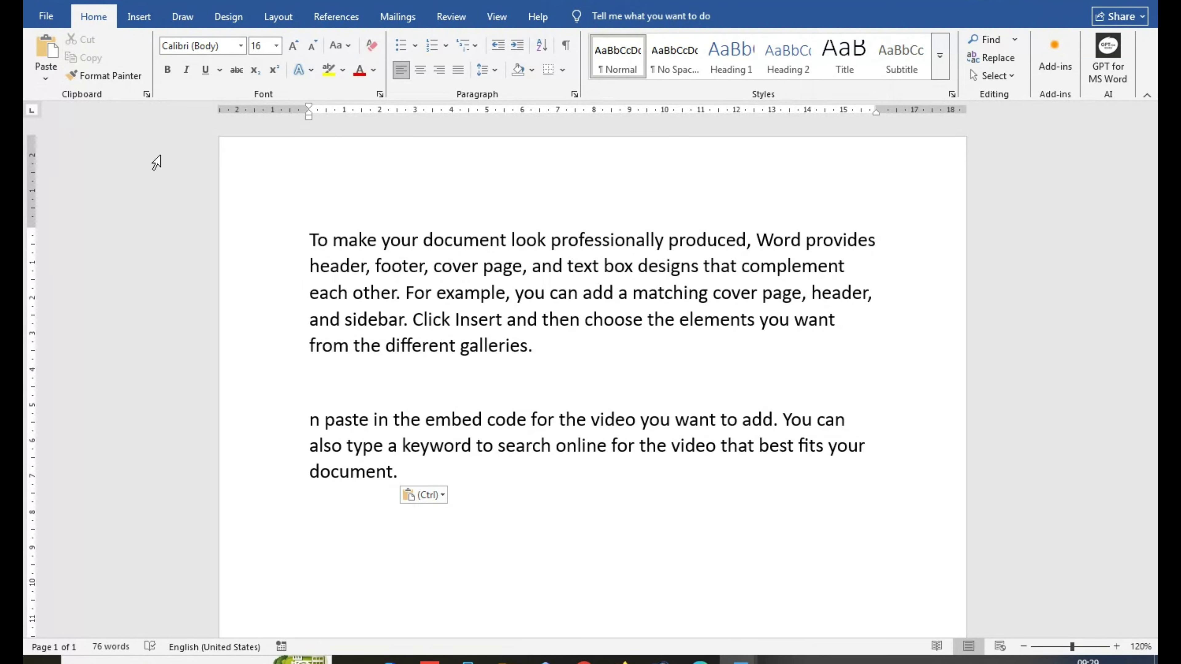
key("ctrl+z")
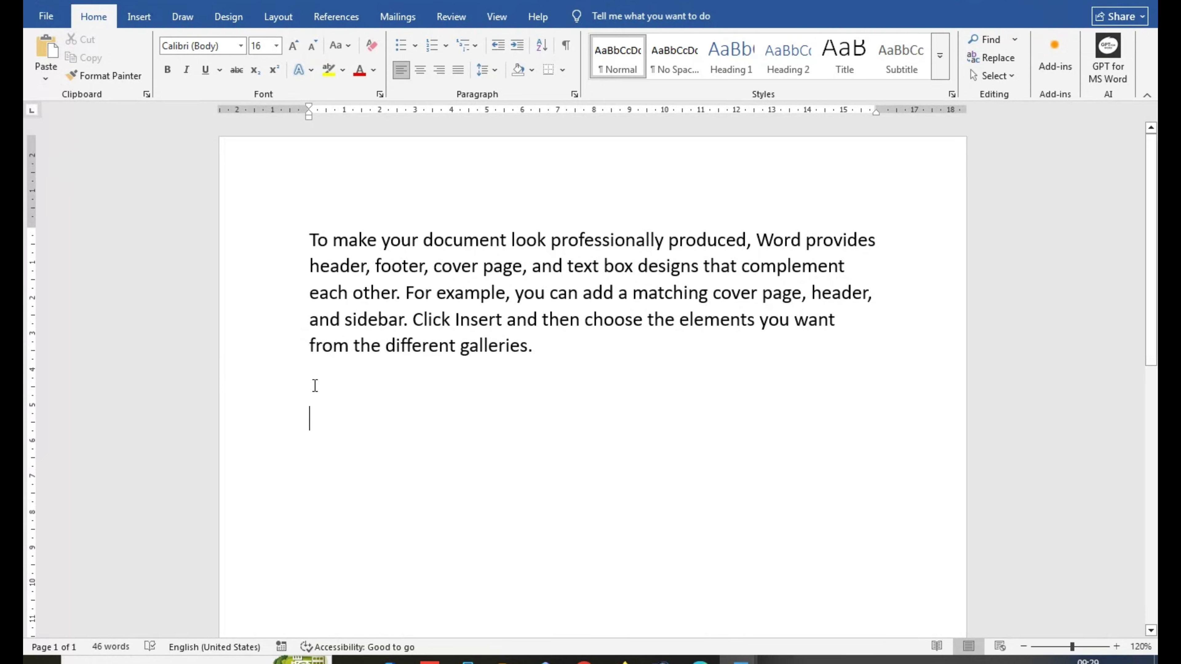
key("ctrl+v")
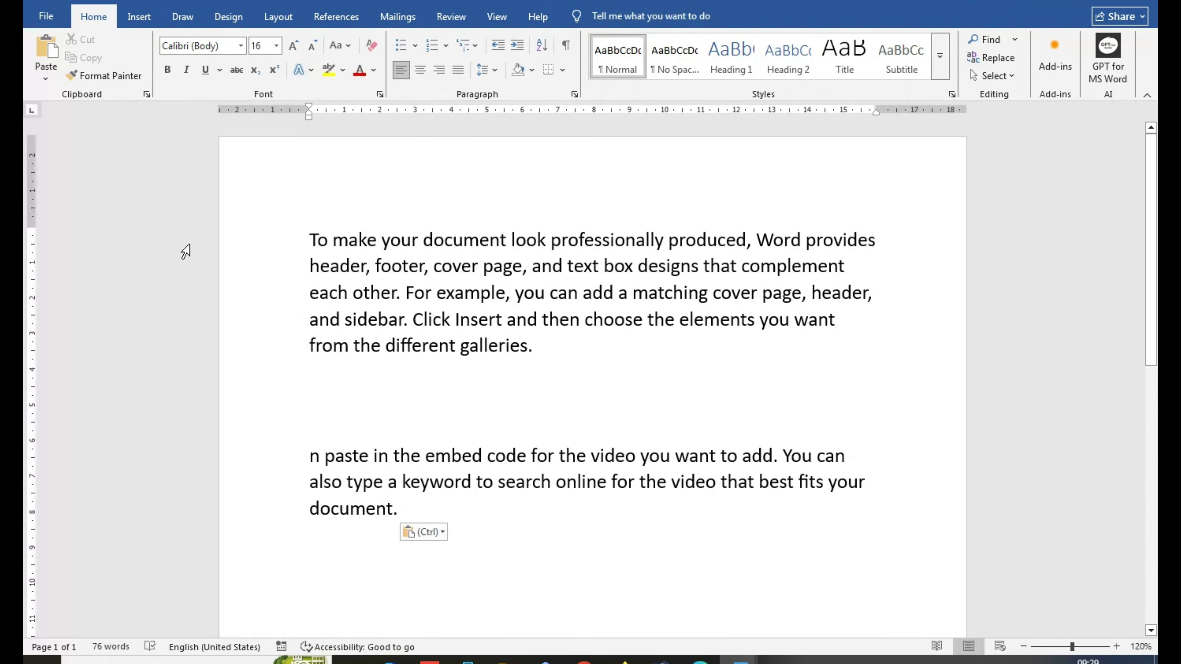
Copy the "n paste in the embed code" paragraph and paste the duplicate on a new line directly beneath it.
left_click(463, 414)
left_click_drag(410, 508, 325, 455)
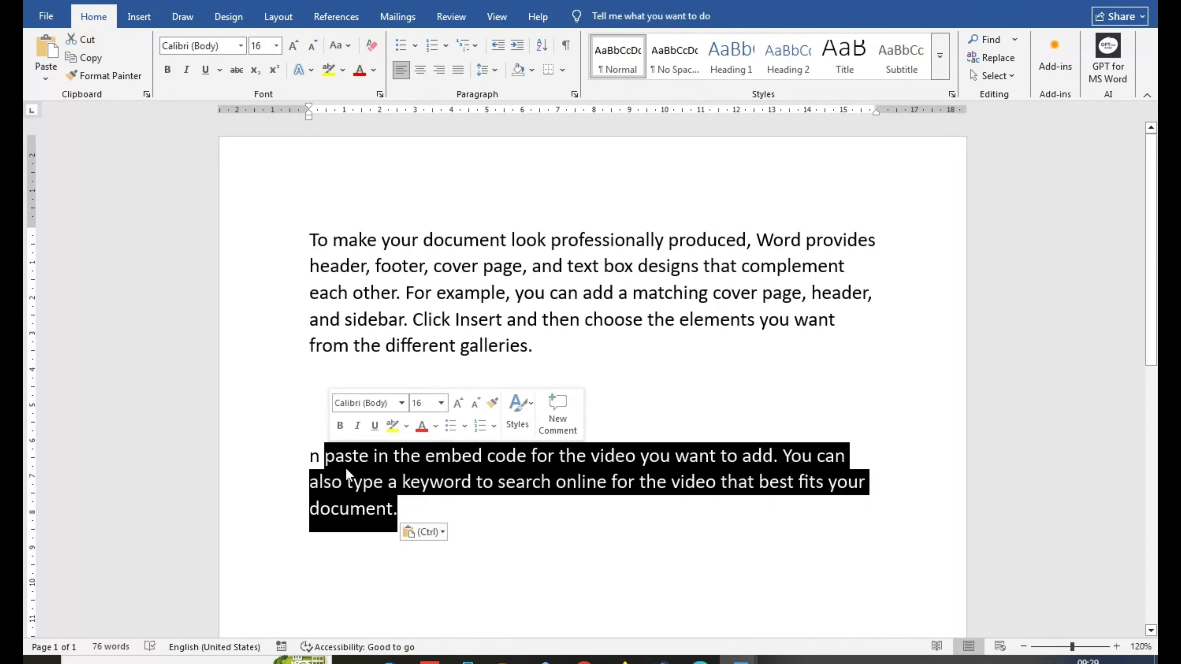
left_click(460, 505)
left_click_drag(459, 506, 311, 456)
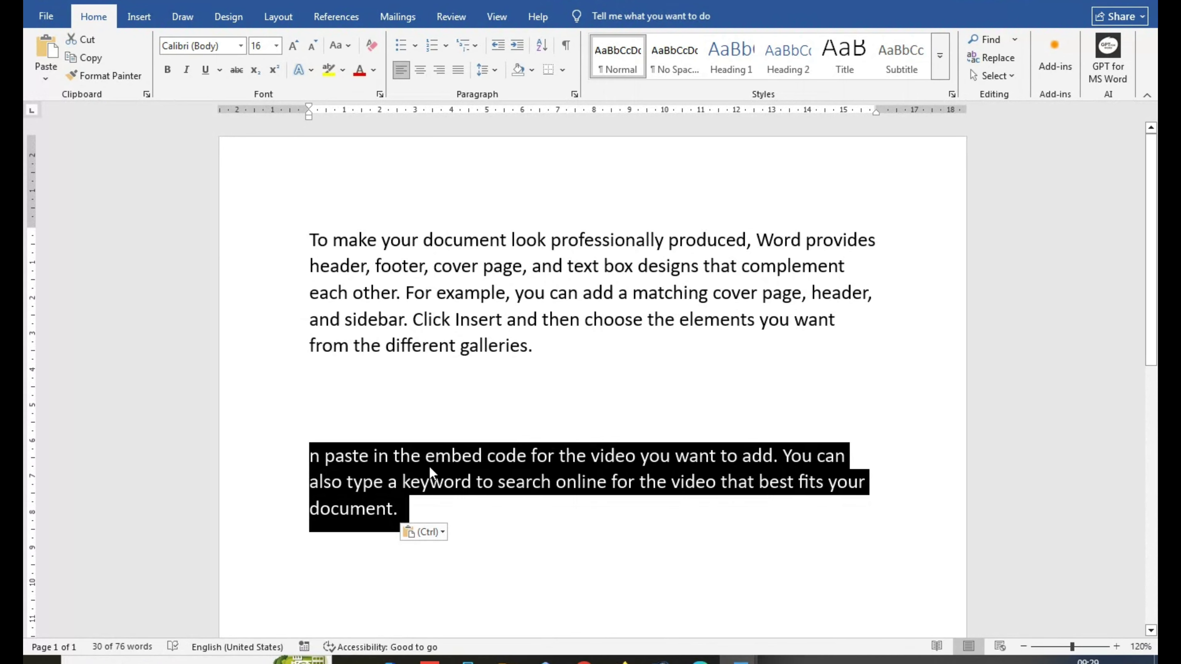
scroll(453, 501, "down", 3)
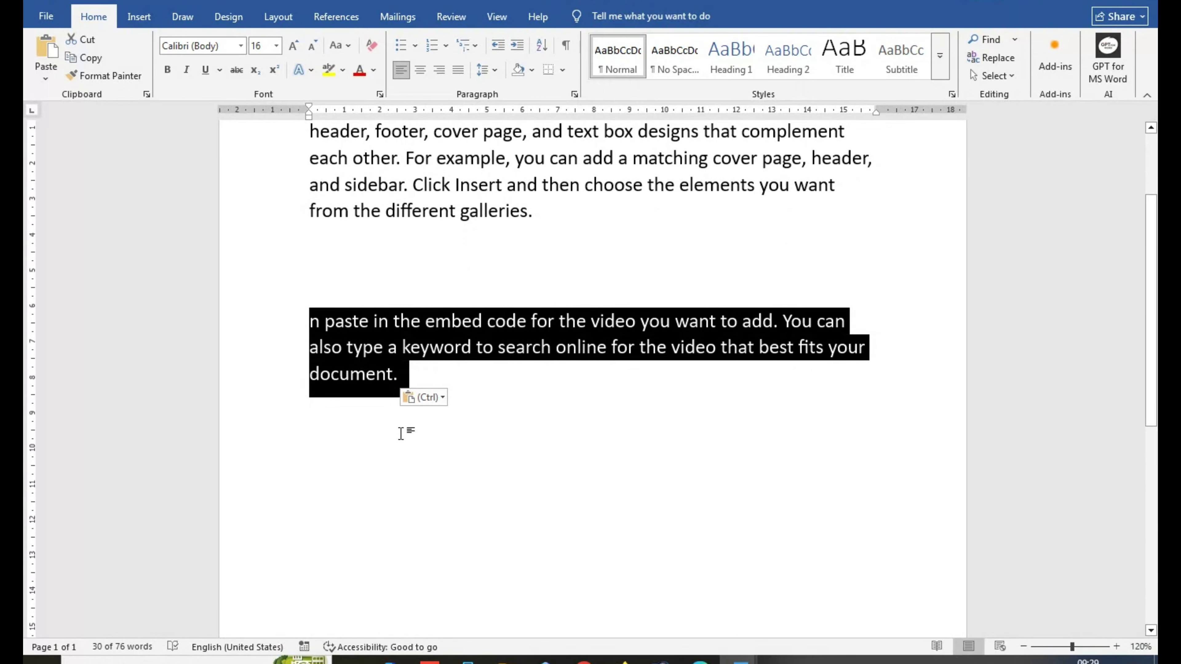
left_click_drag(403, 430, 292, 324)
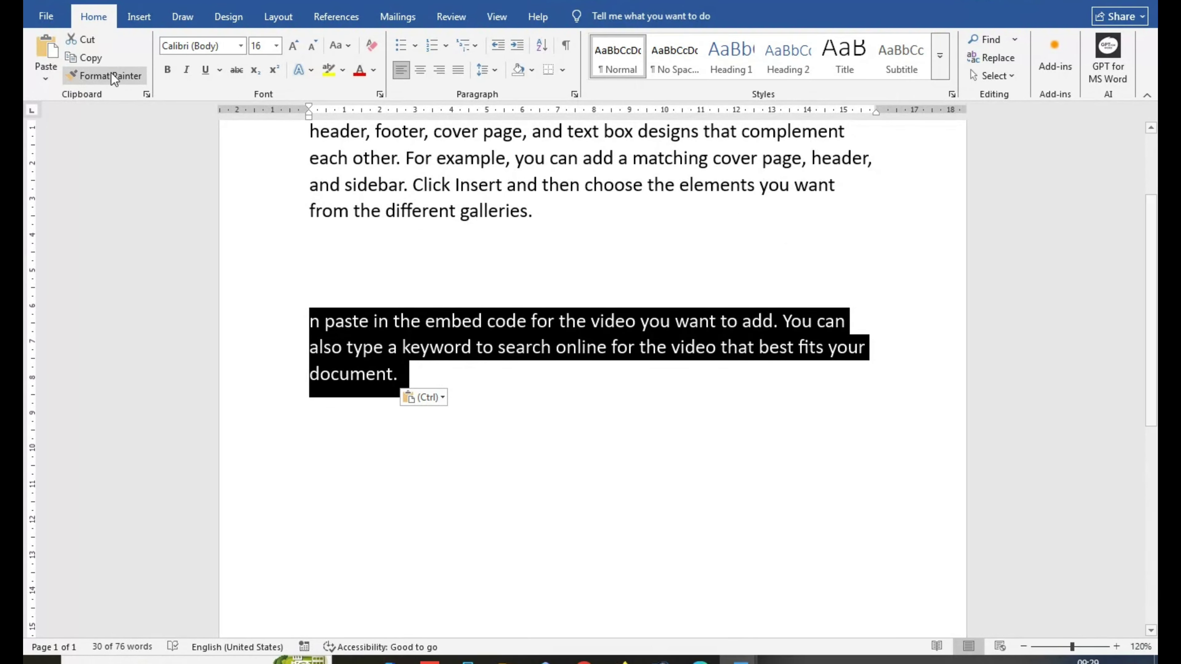
left_click(99, 59)
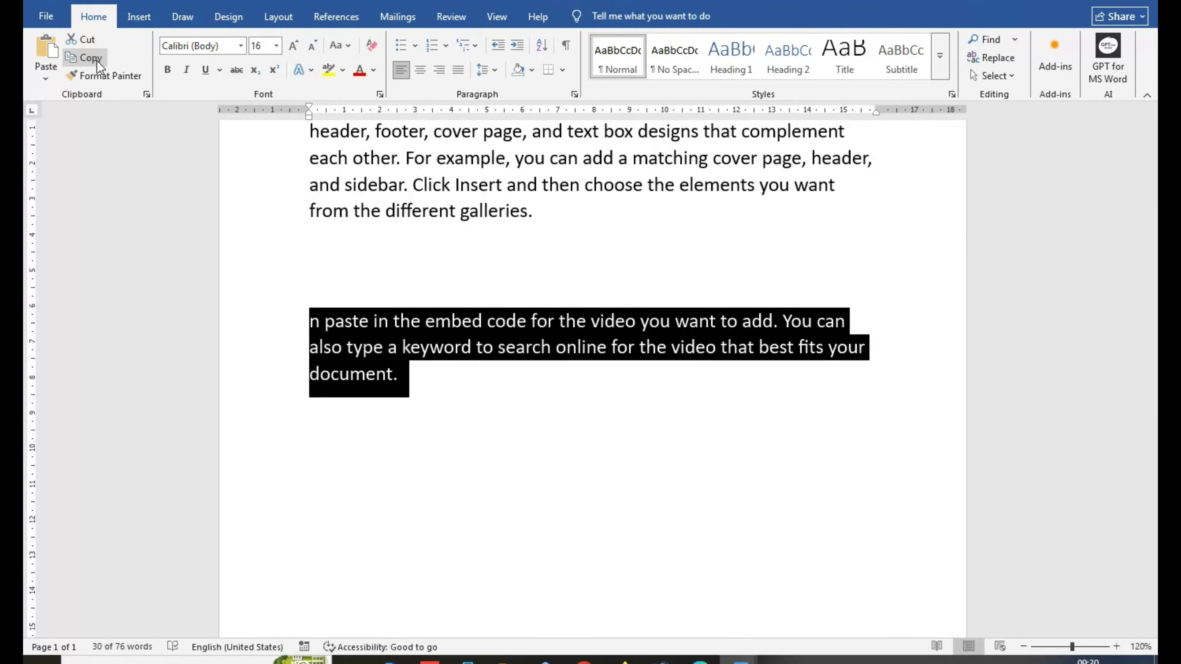
left_click(441, 385)
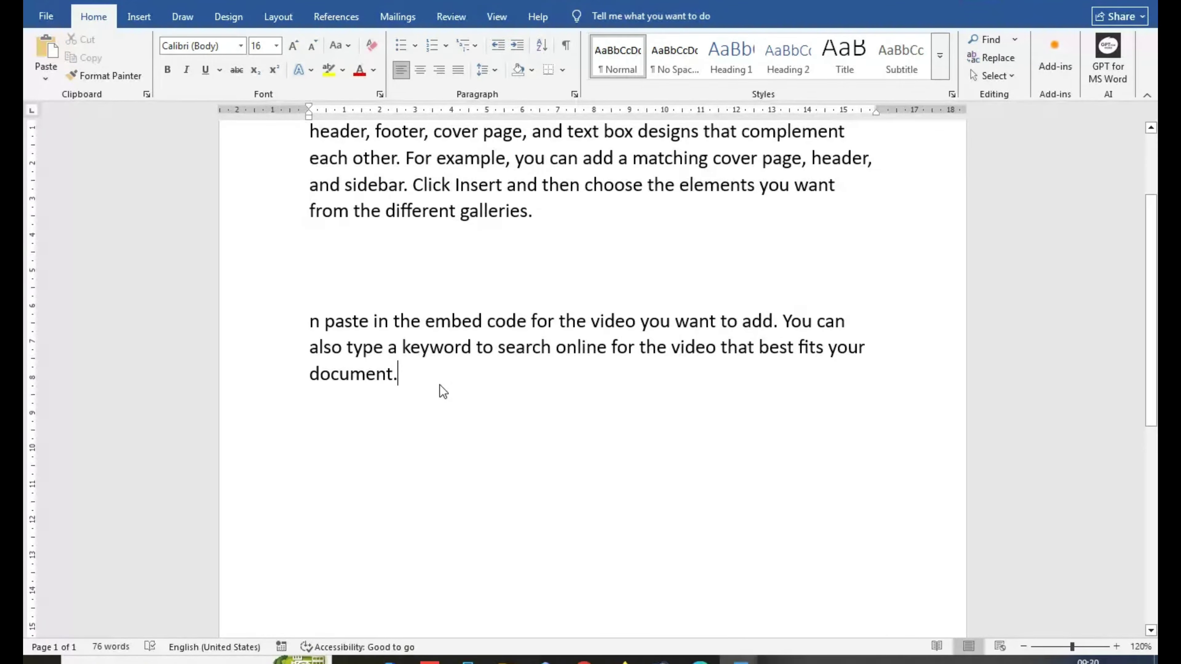
key("Return")
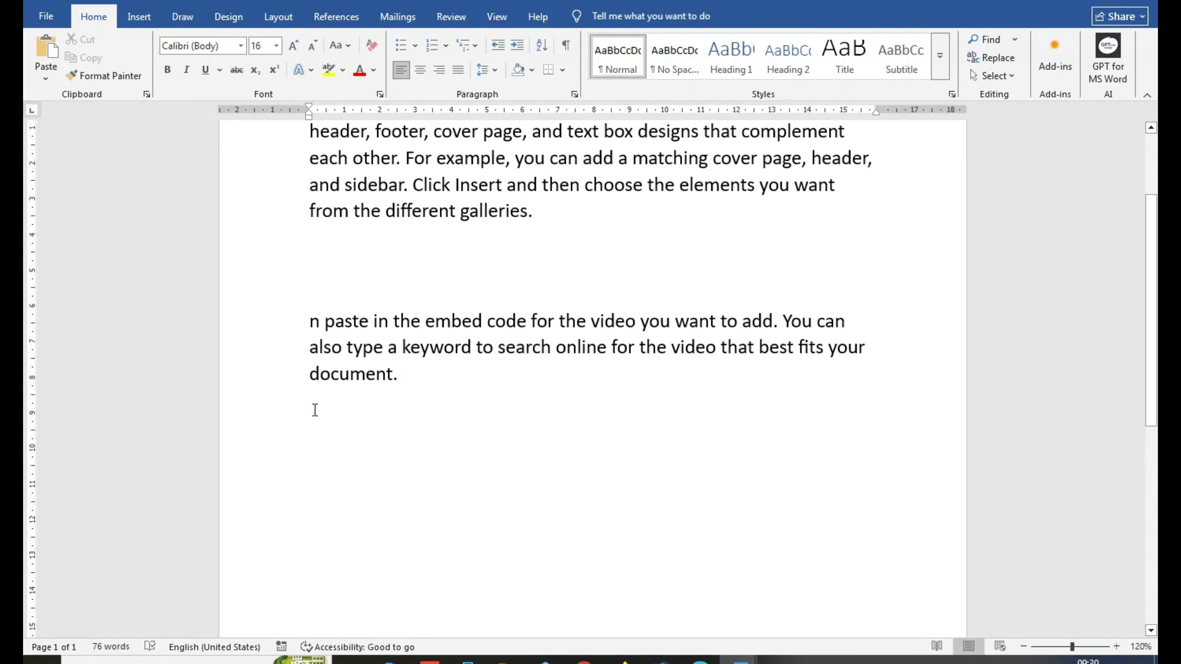
left_click(46, 57)
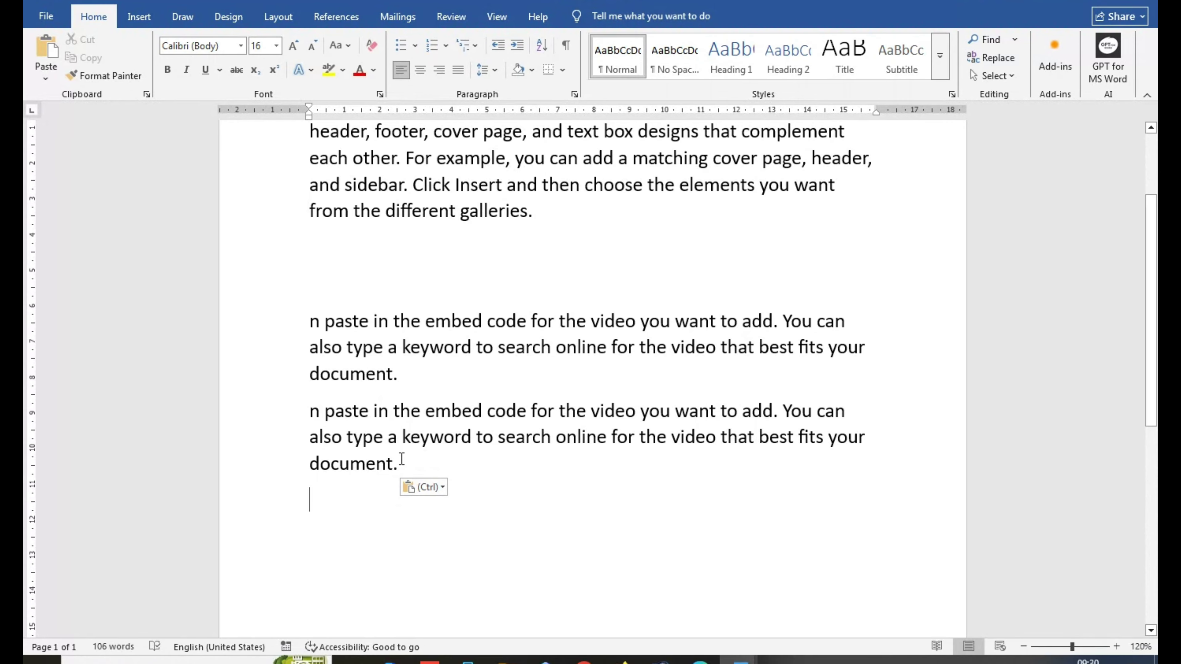
Cut the upper of the two "n paste in the embed code" paragraphs and paste it on a new line below the remaining one.
left_click_drag(310, 321, 413, 373)
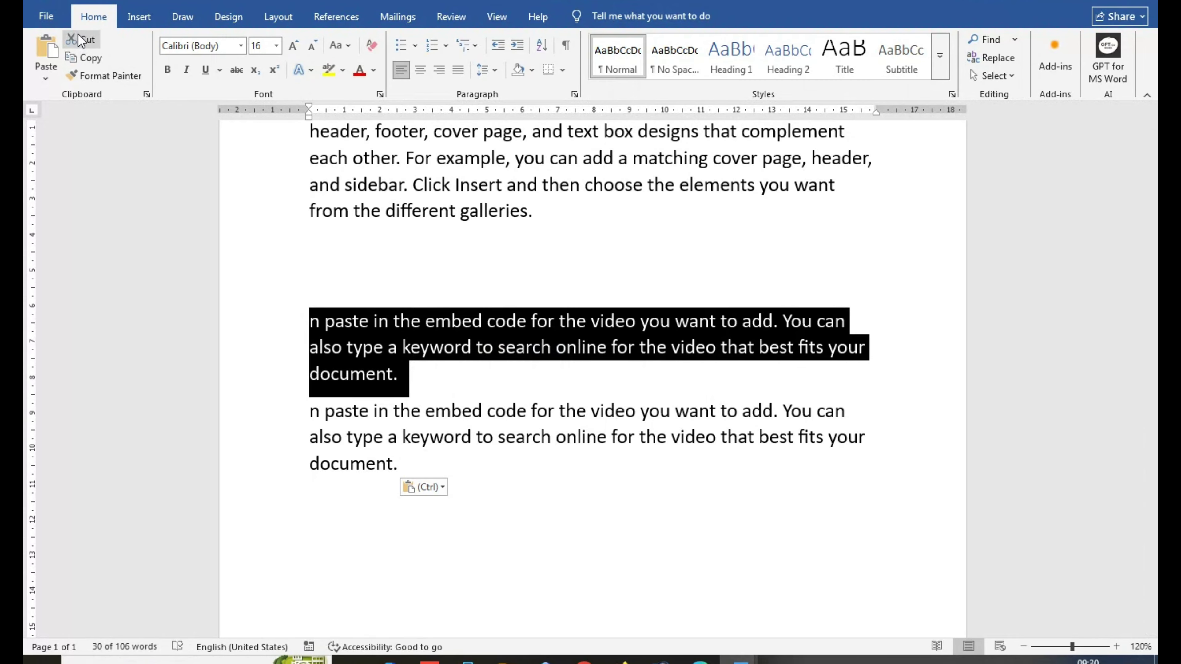
left_click(77, 38)
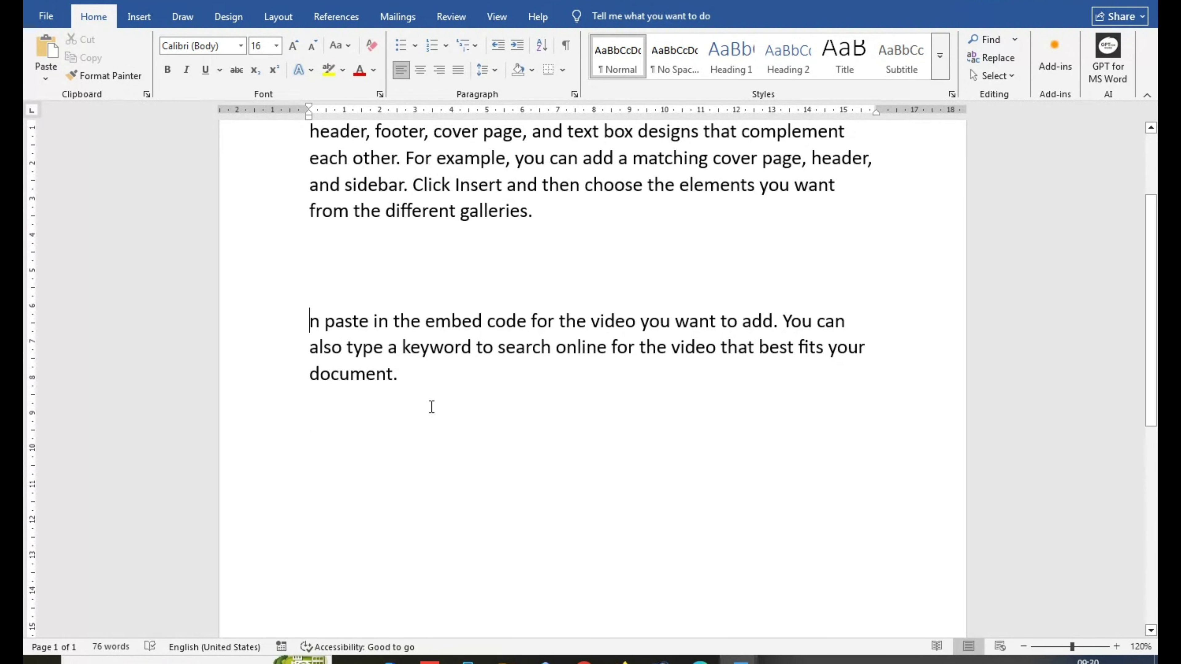
left_click(432, 397)
key("Return")
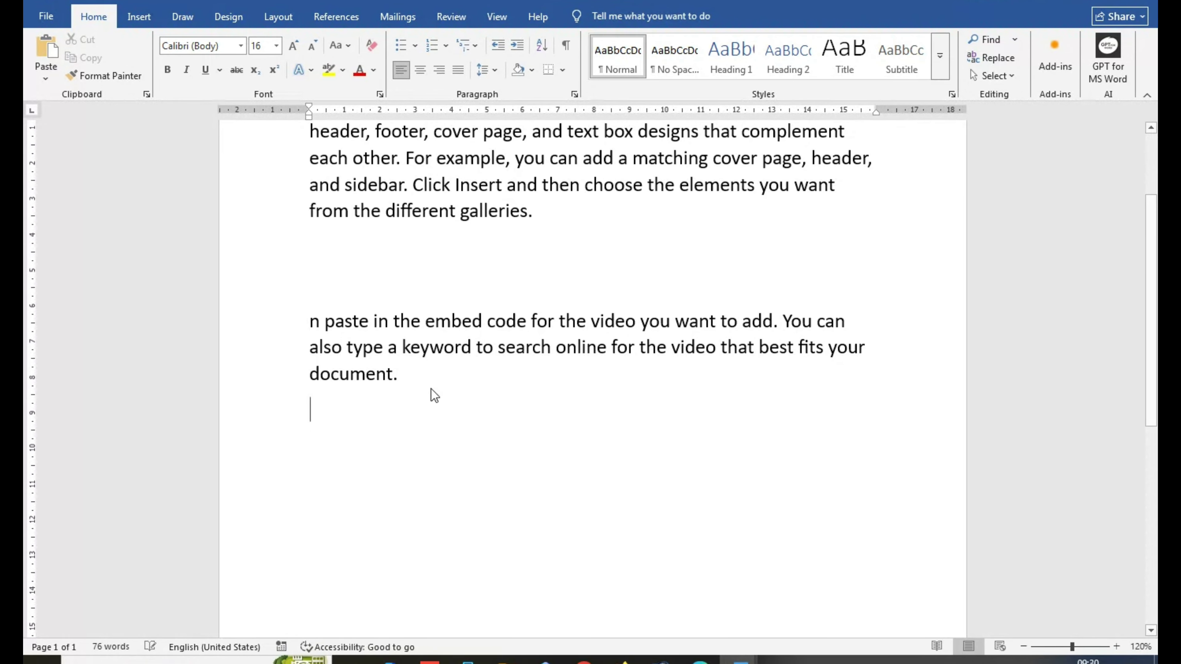
left_click(46, 78)
left_click(50, 55)
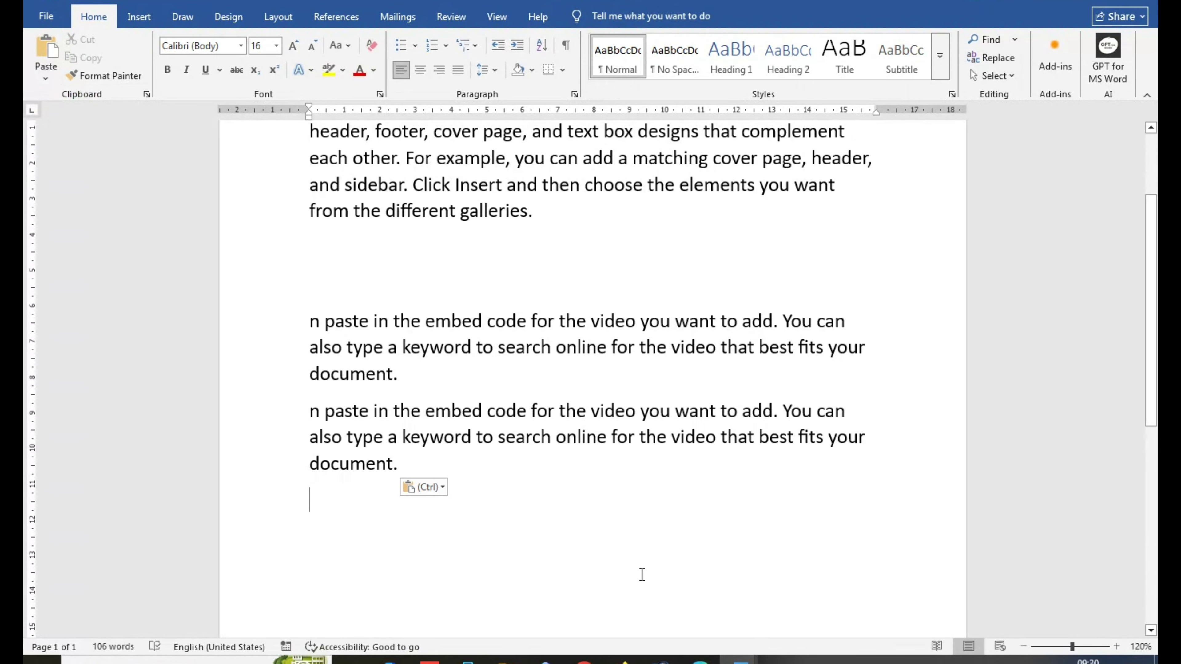
Copy the first paragraph's last two lines, from "and sidebar" to "galleries.", and paste them on the blank line below that paragraph.
scroll(391, 185, "up", 2)
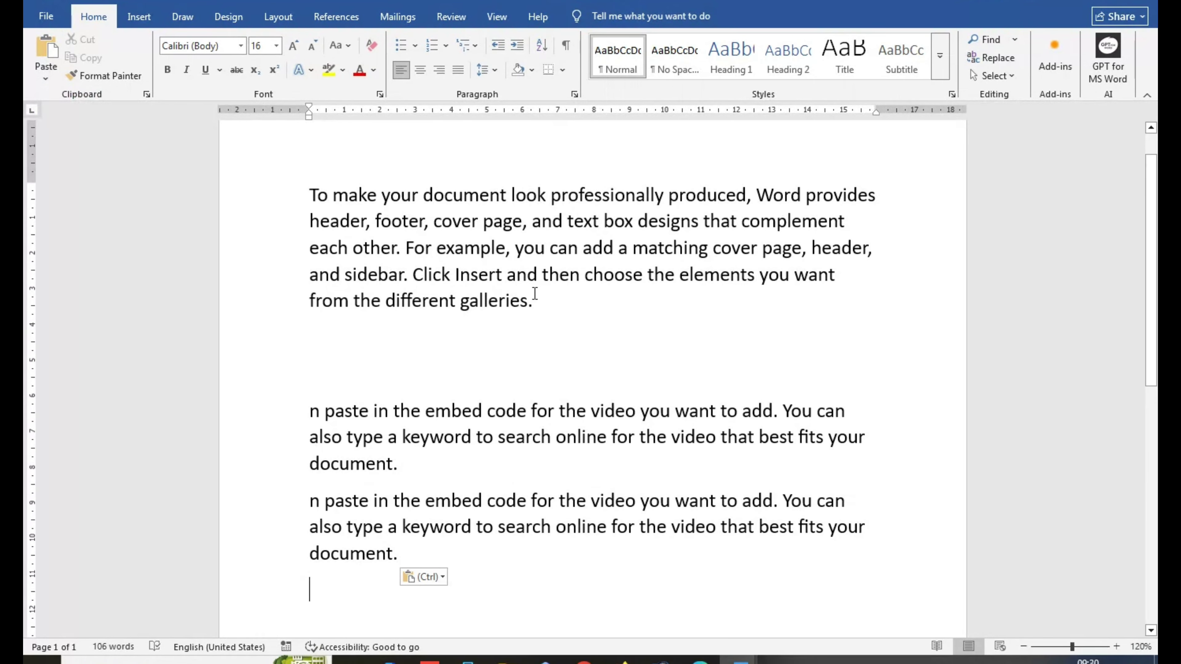
left_click(535, 298)
left_click_drag(533, 311, 310, 274)
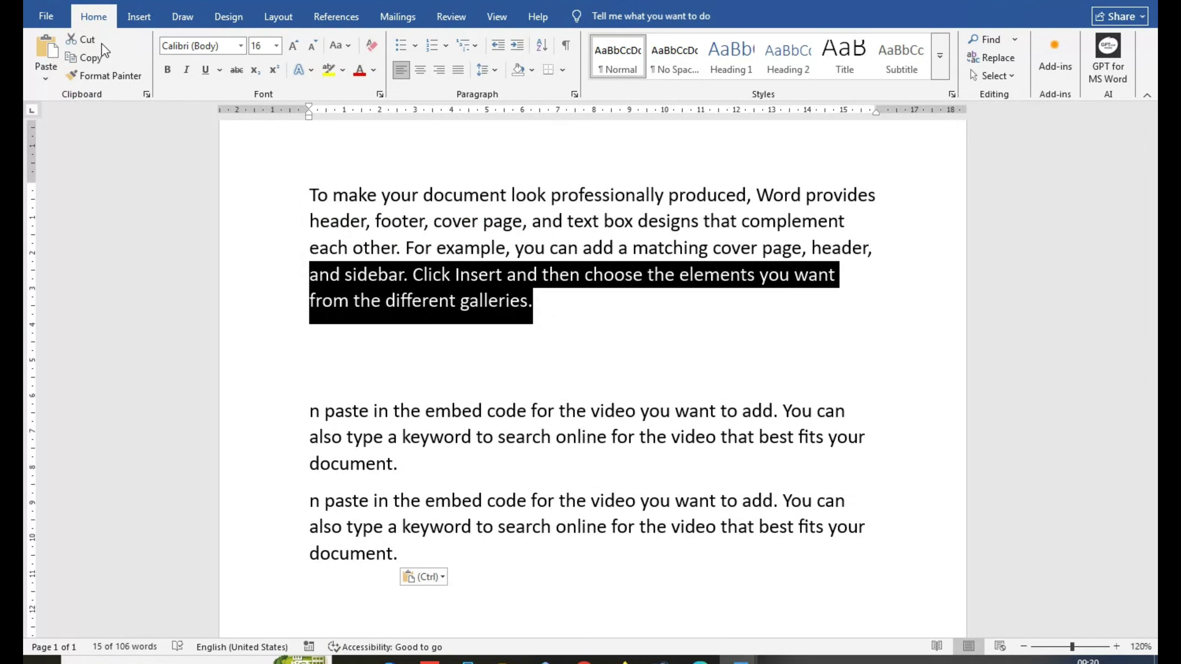
left_click(100, 58)
left_click(367, 344)
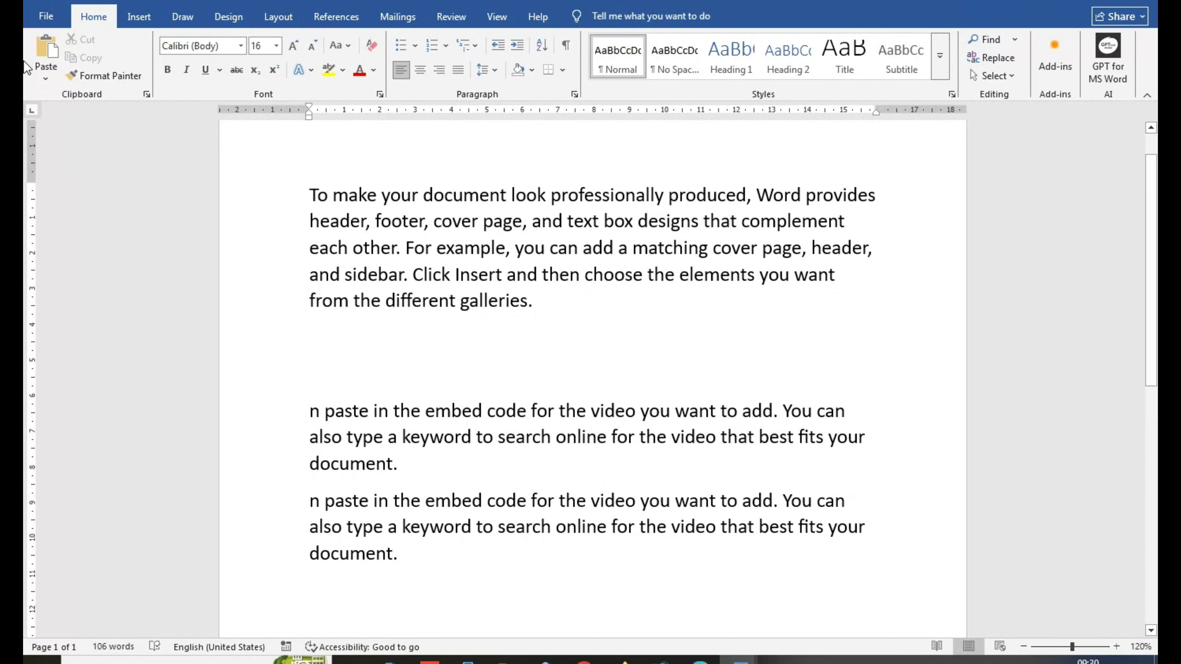
left_click(46, 51)
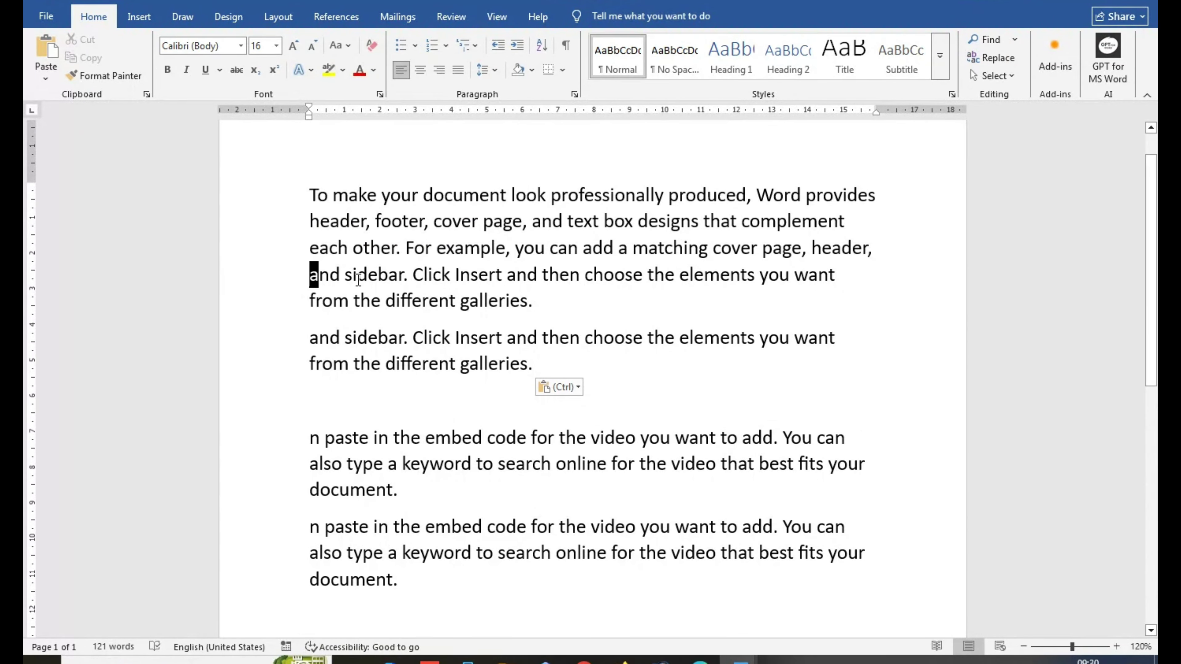
left_click_drag(310, 274, 551, 307)
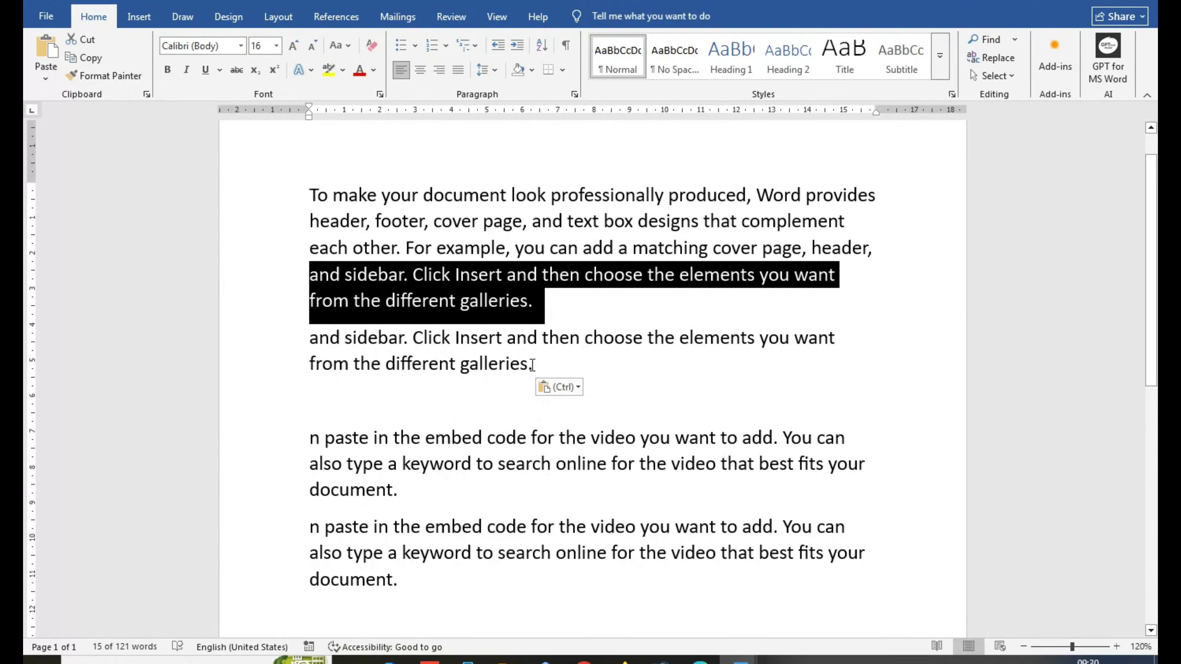
left_click_drag(532, 365, 316, 338)
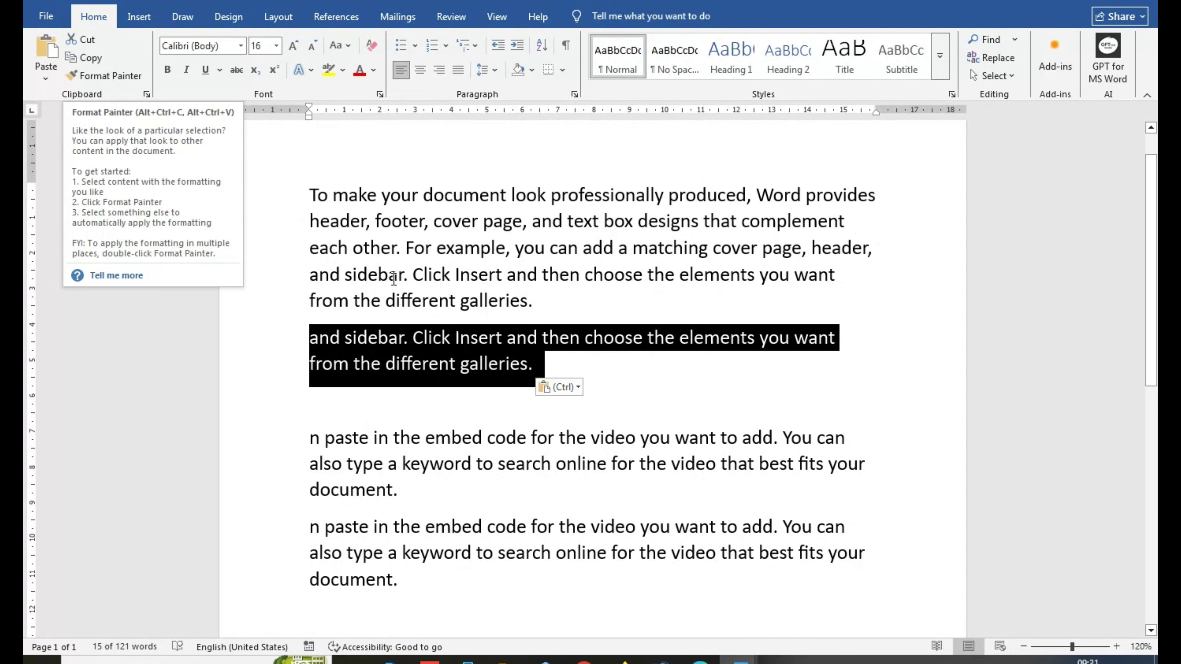
left_click(424, 396)
key("ctrl+v")
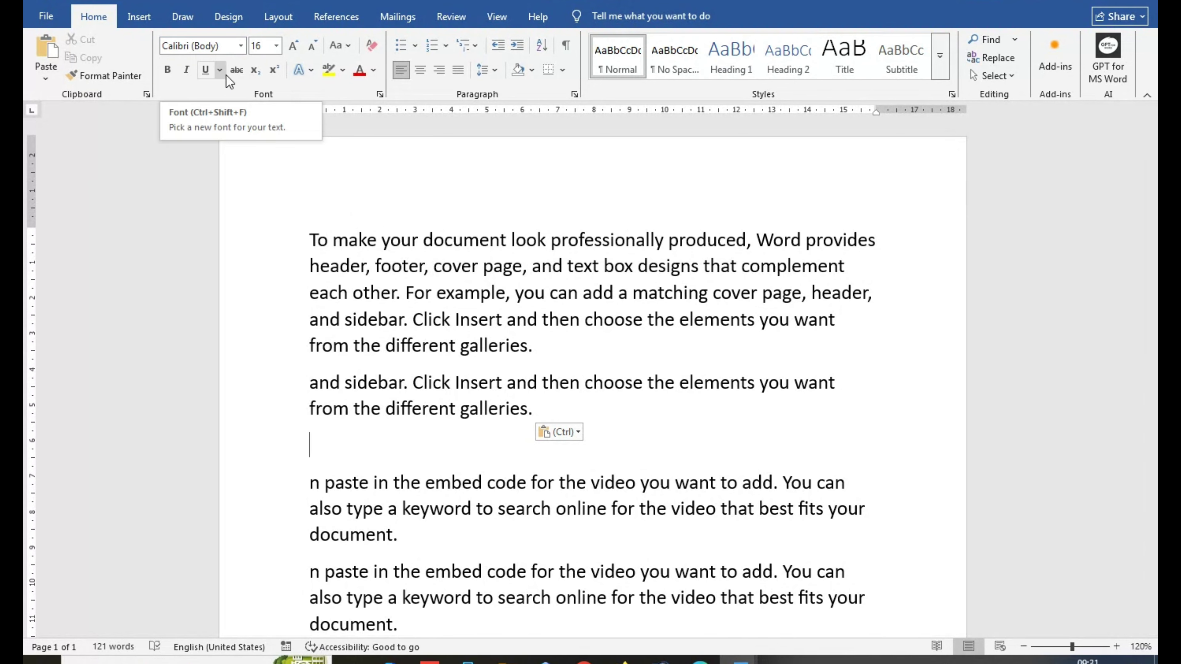
Change the font of the first paragraph's opening two lines, from "To make" to "complement", to Narcissus.
left_click_drag(309, 240, 843, 270)
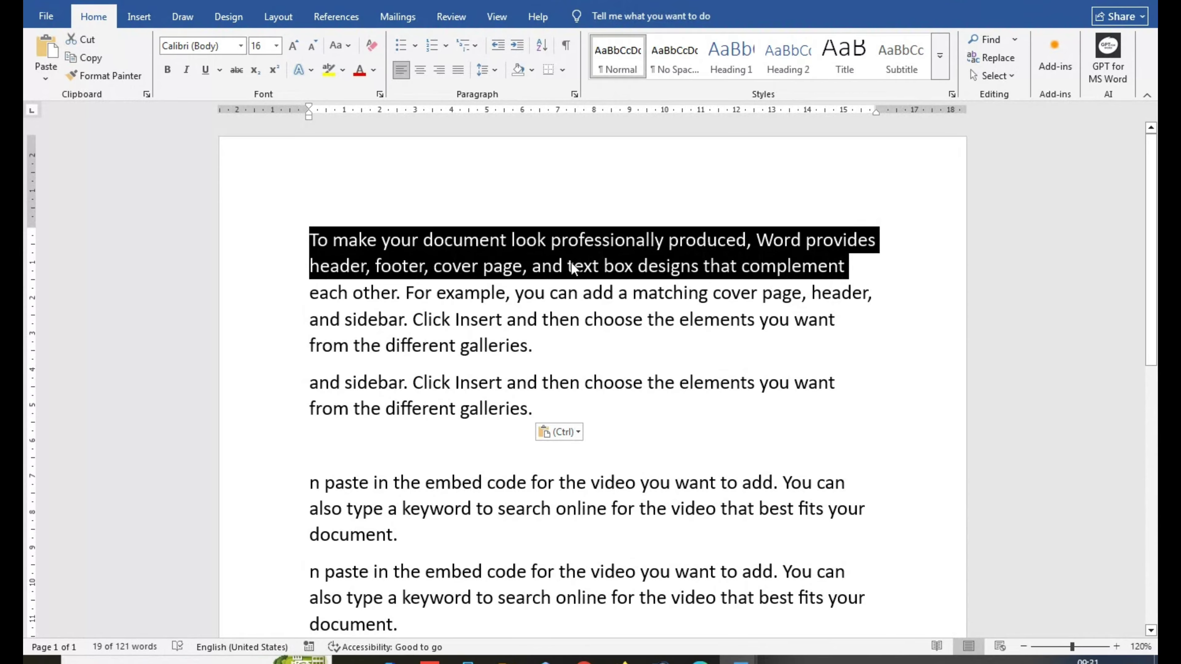
left_click(241, 45)
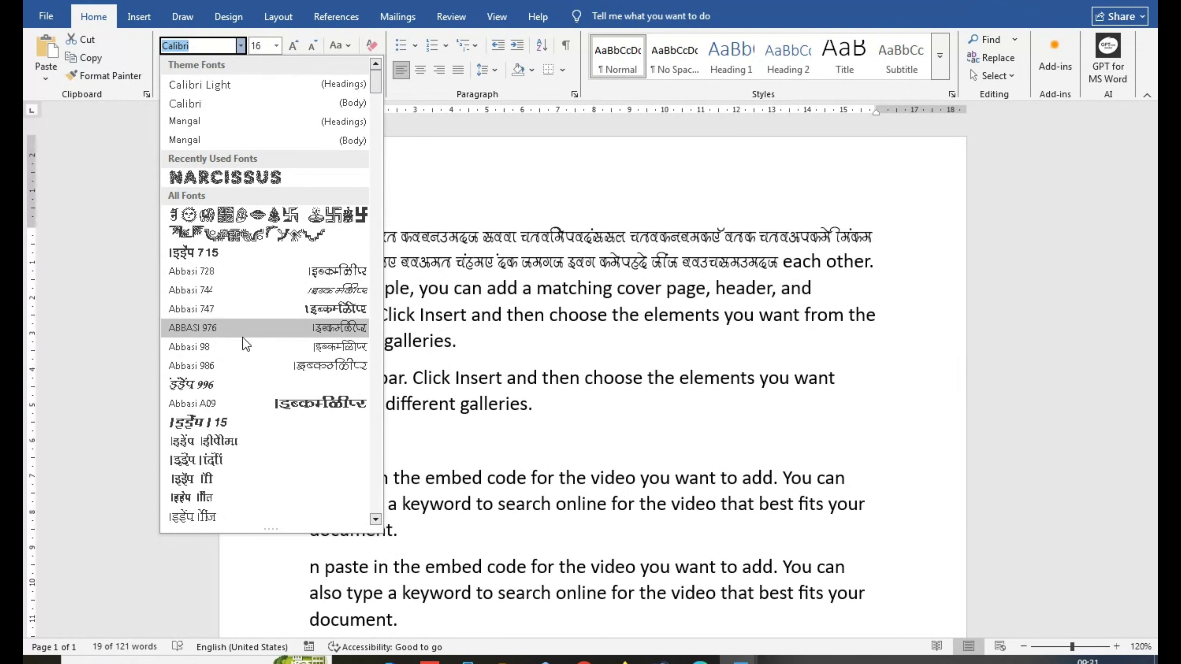
left_click_drag(376, 80, 378, 390)
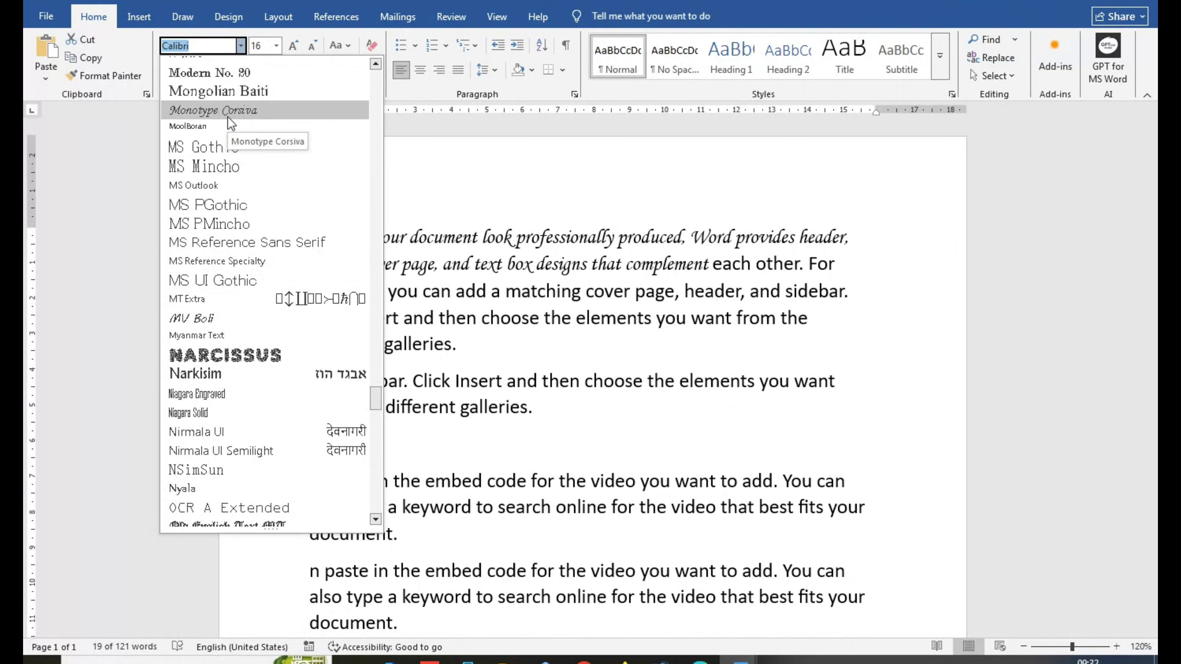
left_click(236, 356)
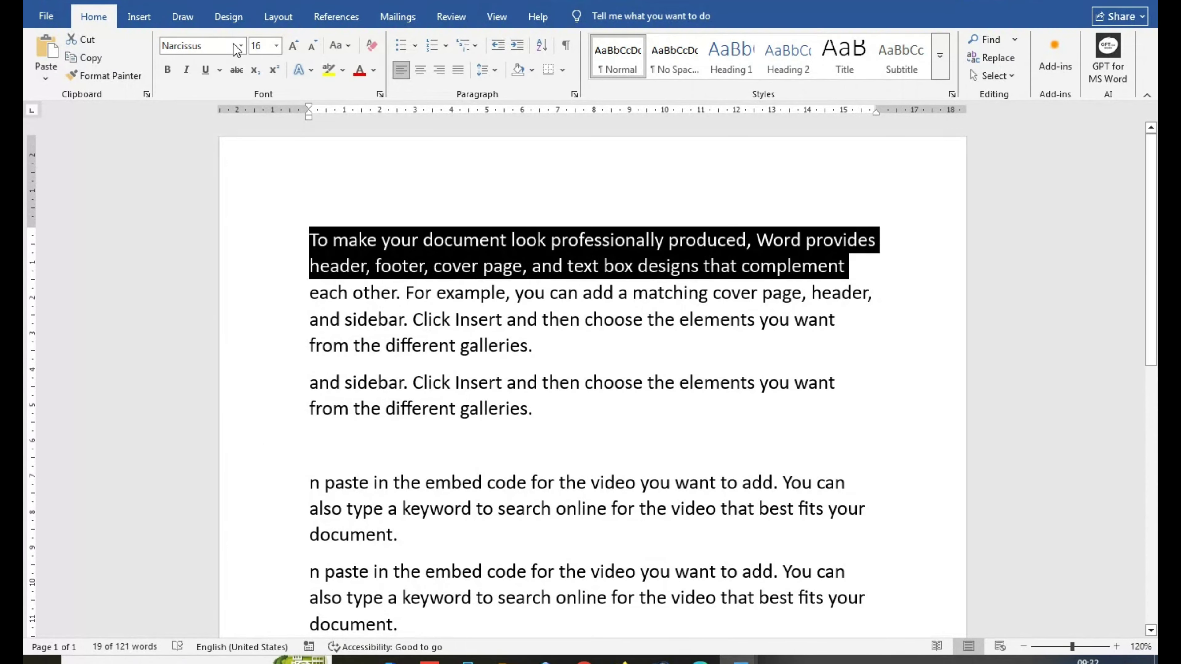
left_click(416, 308)
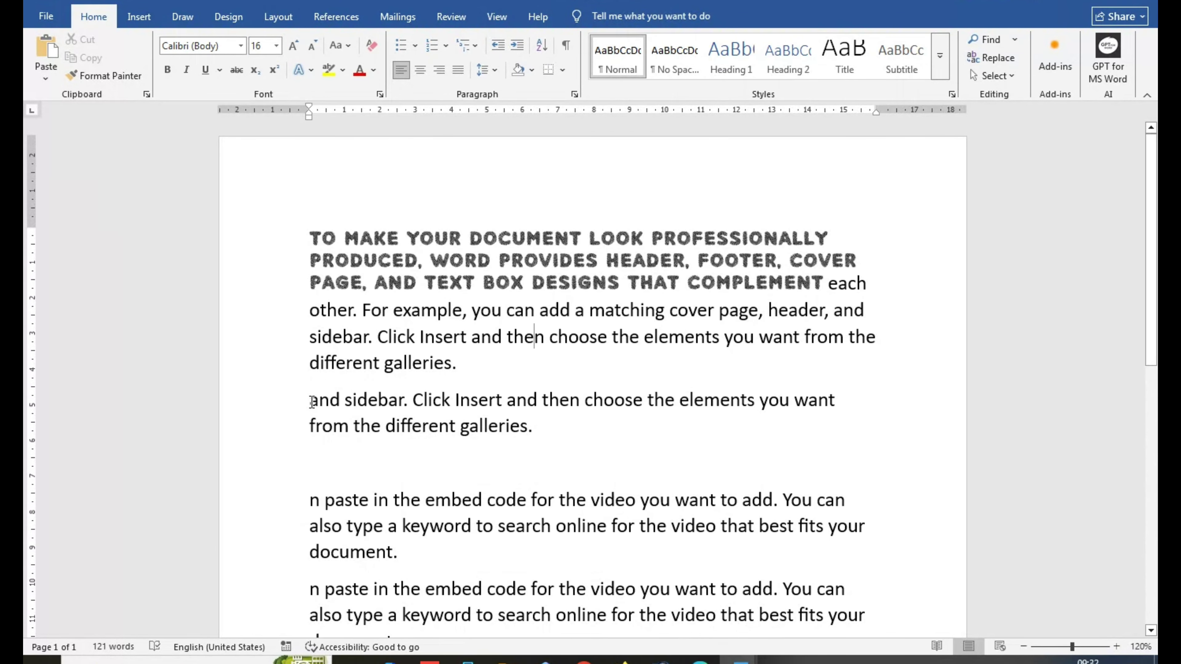
Set the font size of the "and sidebar. Click Insert" paragraph to 36.
left_click_drag(312, 402, 534, 427)
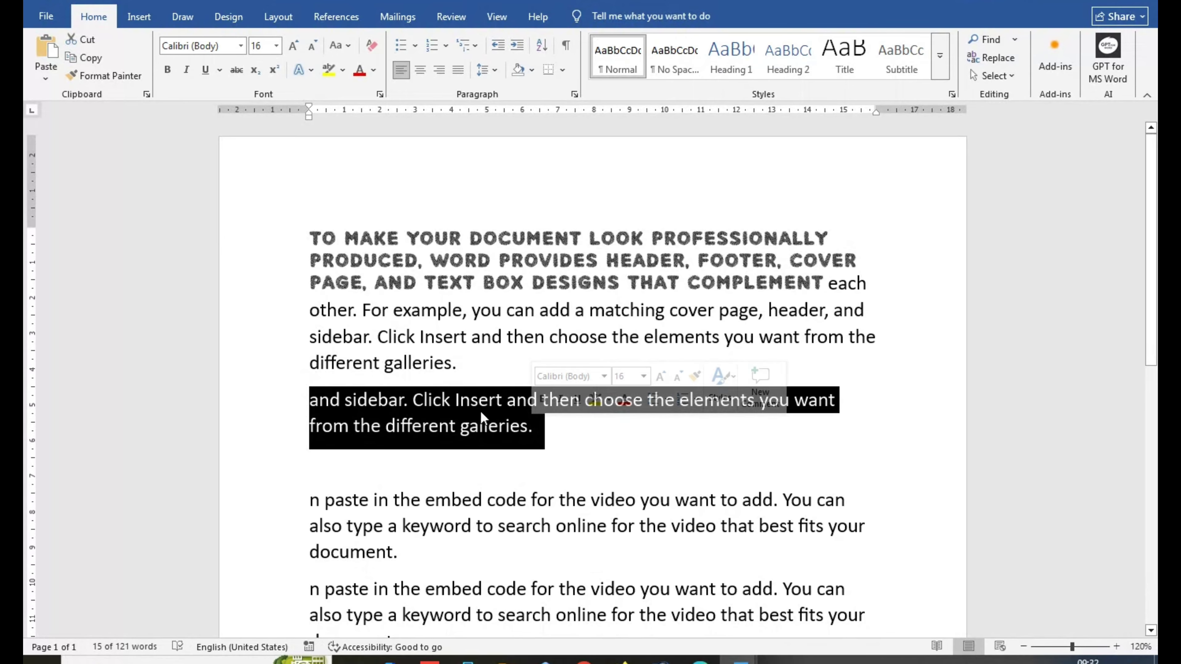
left_click(279, 46)
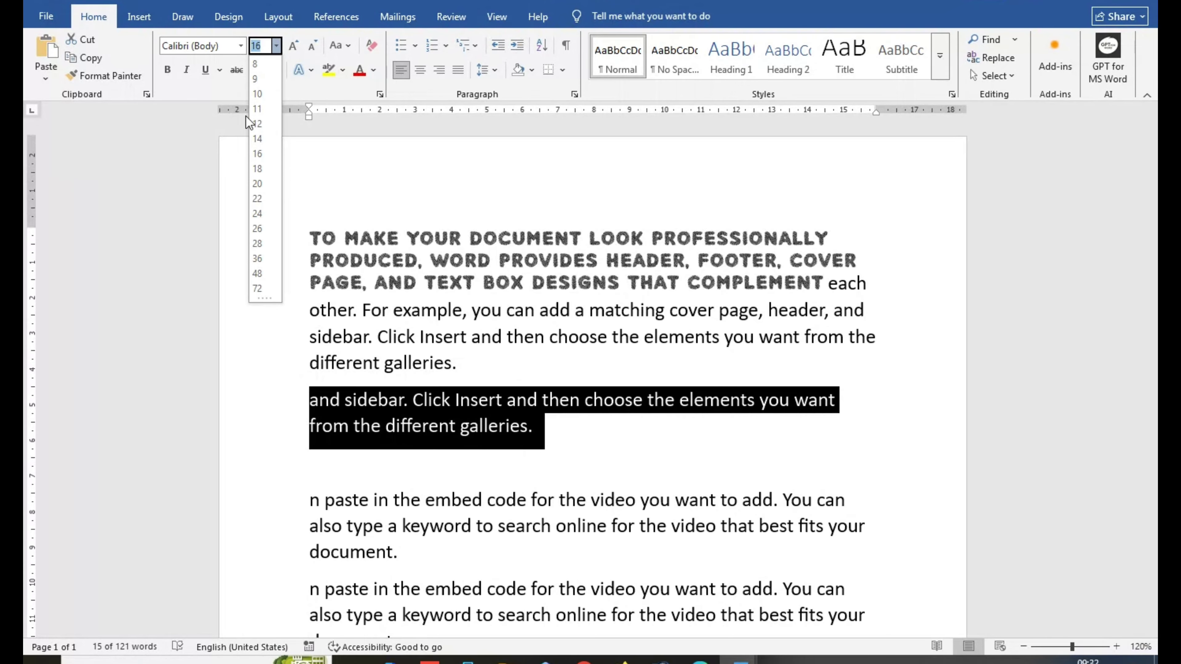
left_click(276, 46)
left_click(276, 46)
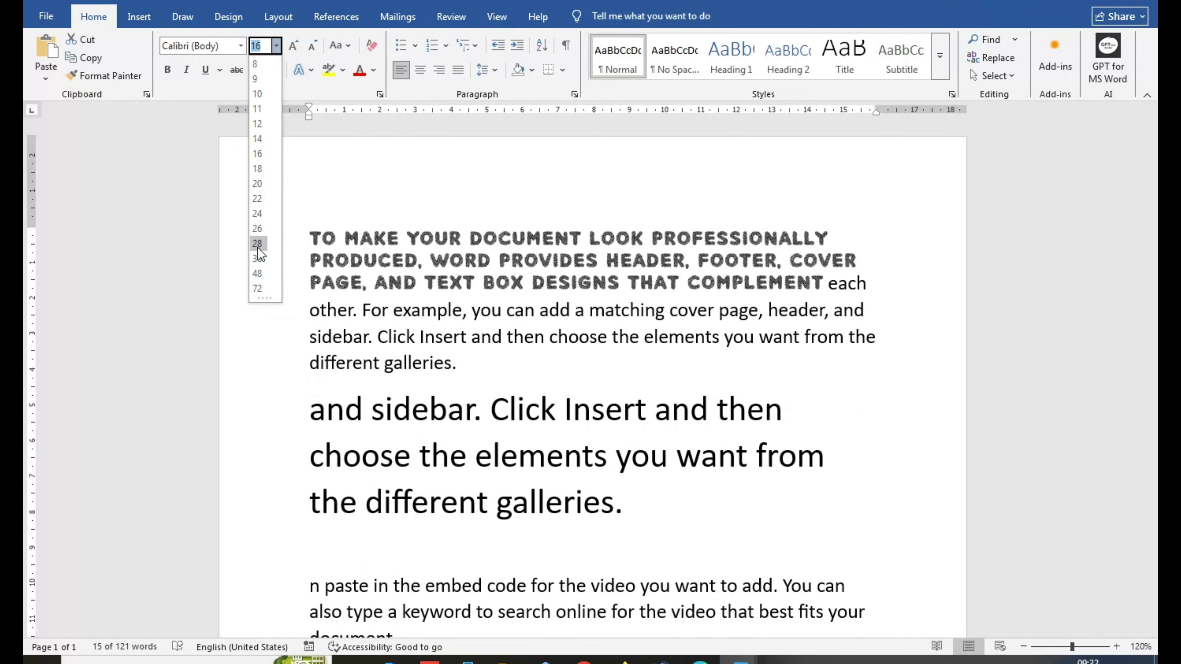
left_click(258, 256)
scroll(575, 410, "down", 2)
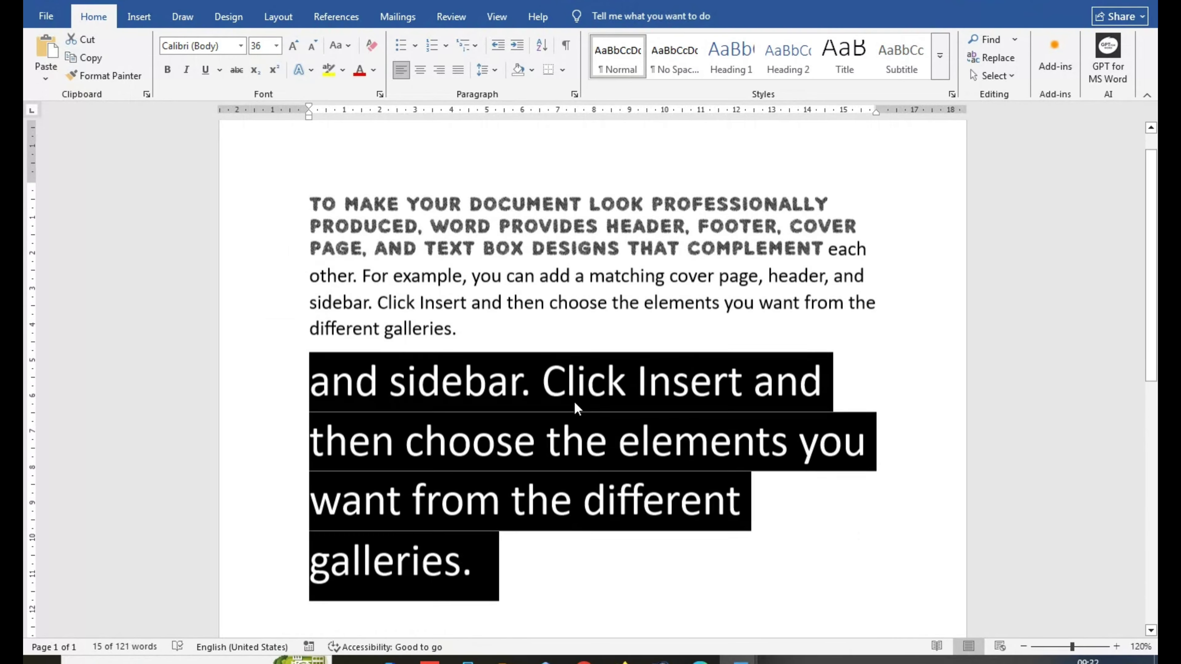
Set the font size of the "and sidebar. Click Insert" paragraph to 20.
left_click(535, 454)
left_click_drag(474, 509, 325, 333)
left_click(276, 45)
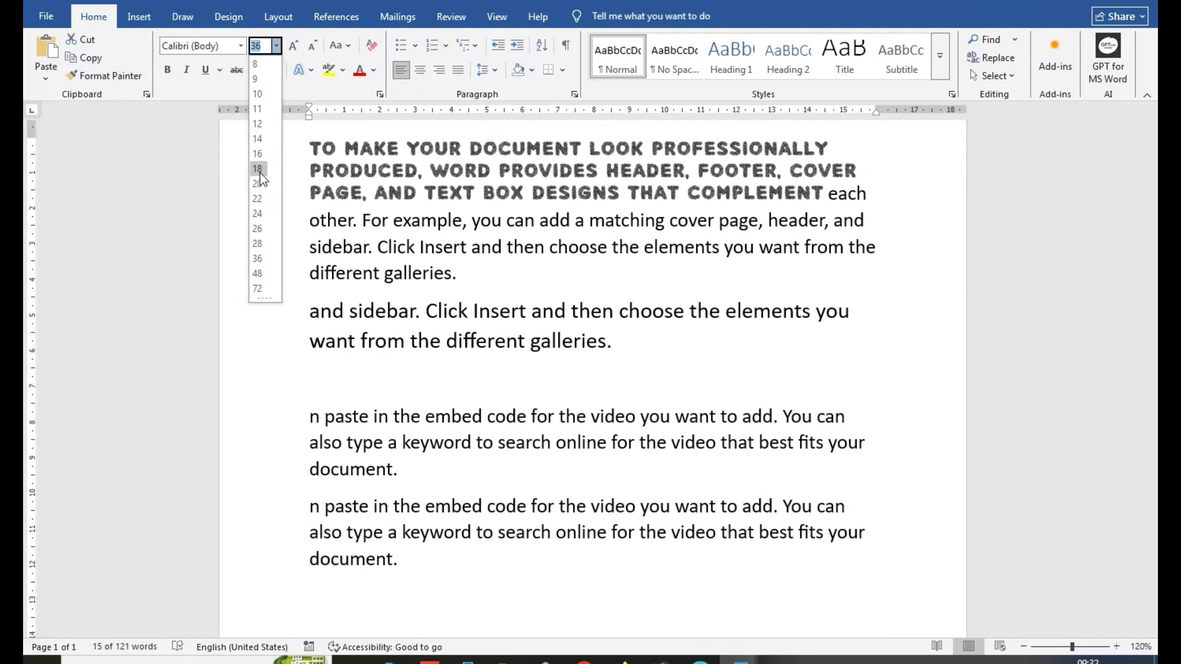
left_click(255, 190)
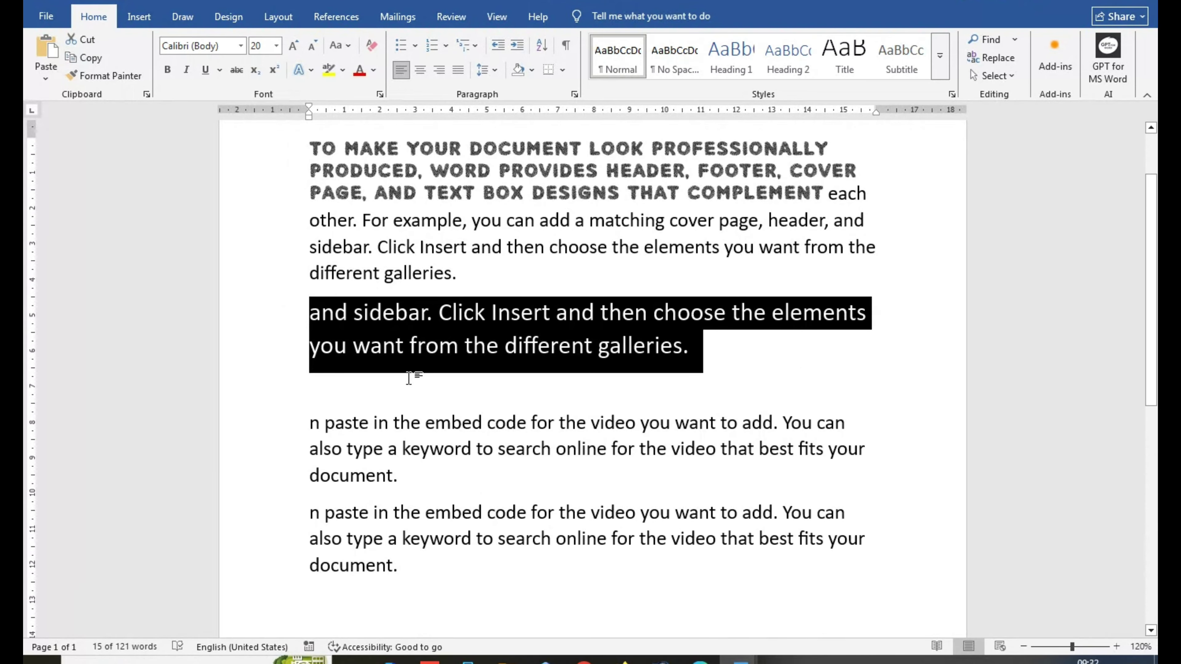
left_click(414, 382)
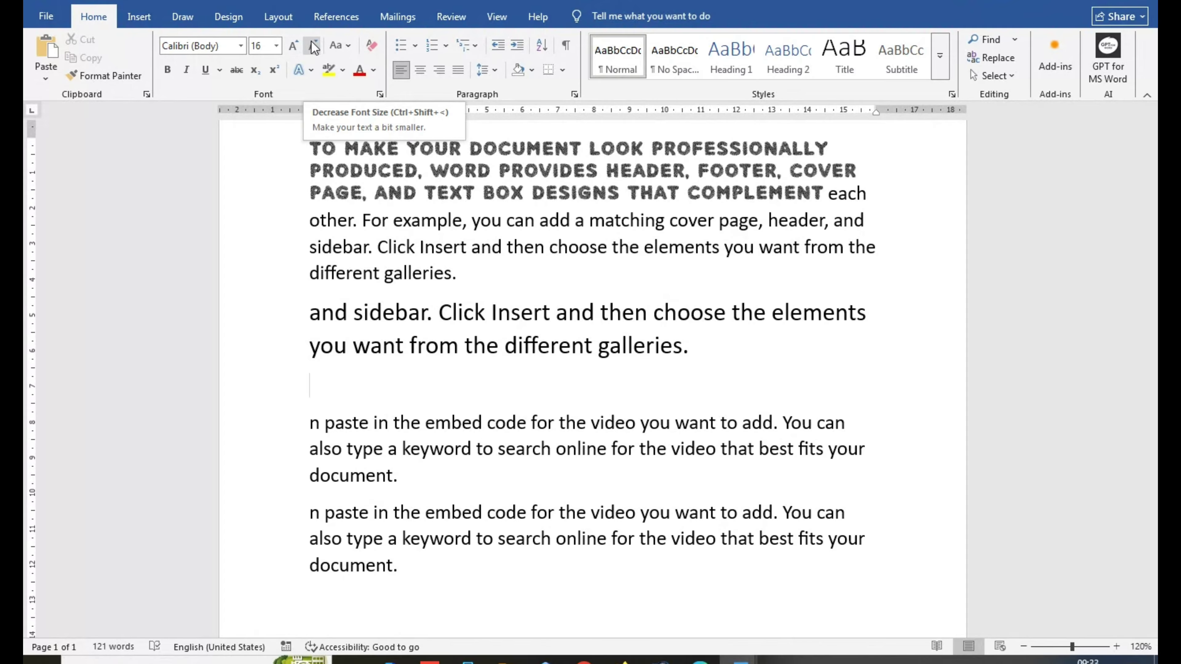
Increase the font size of the "and sidebar. Click Insert" paragraph step by step up to 48.
scroll(416, 374, "up", 3)
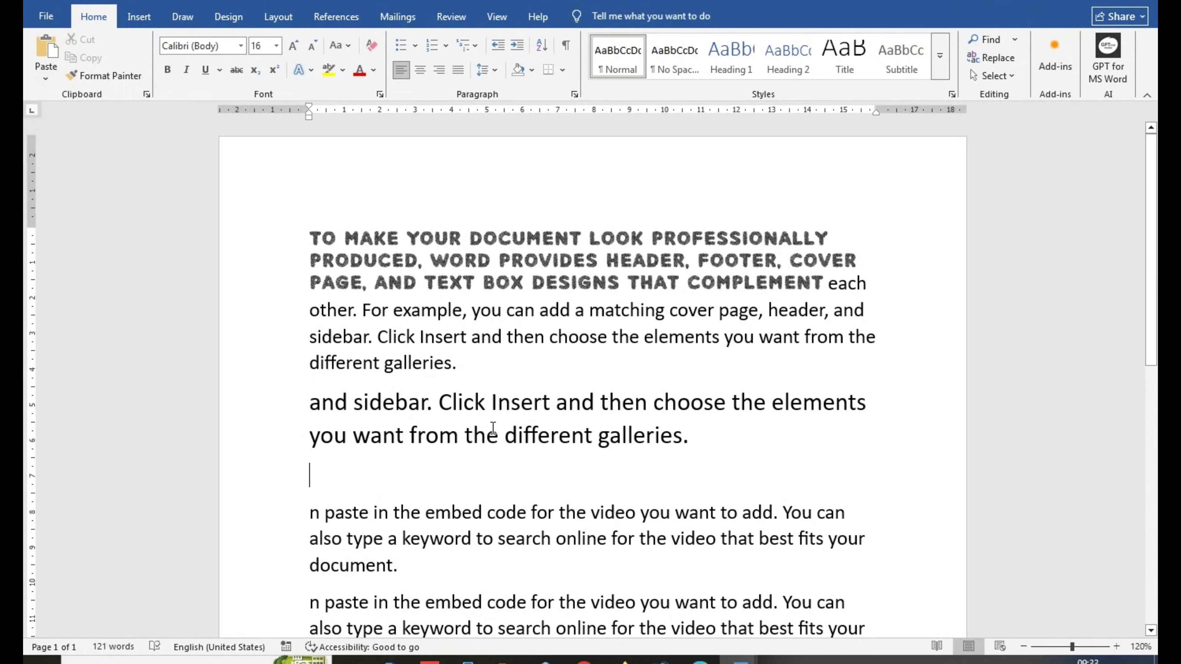
left_click(689, 437)
left_click_drag(689, 437, 290, 403)
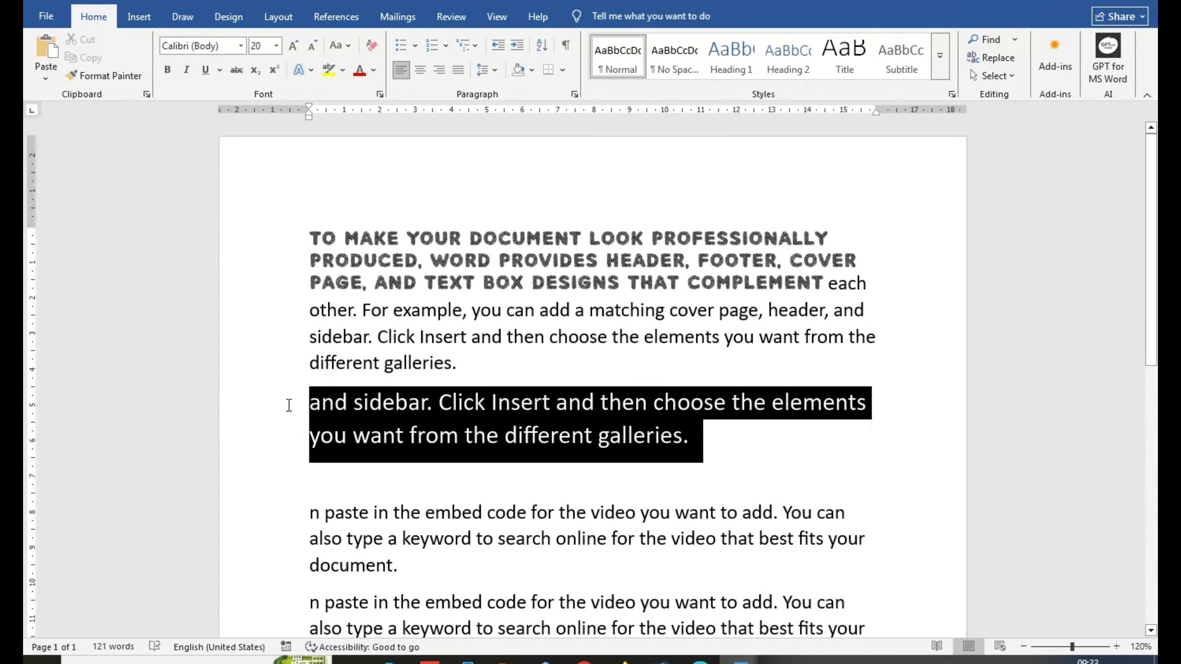
left_click(294, 42)
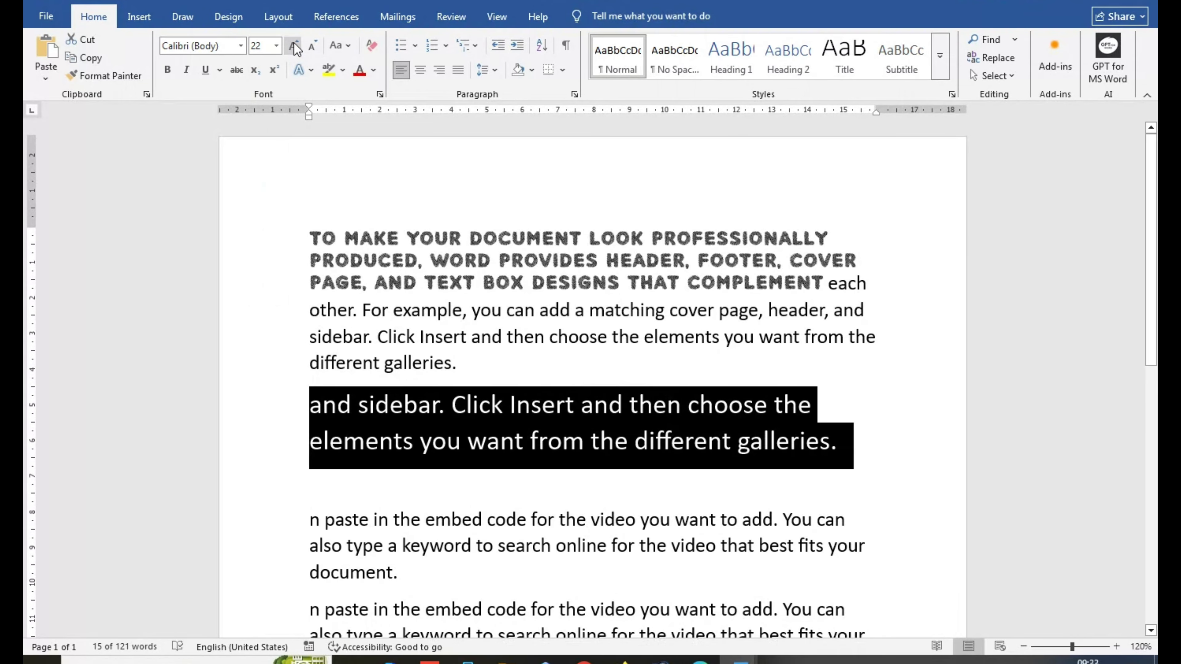
left_click(295, 43)
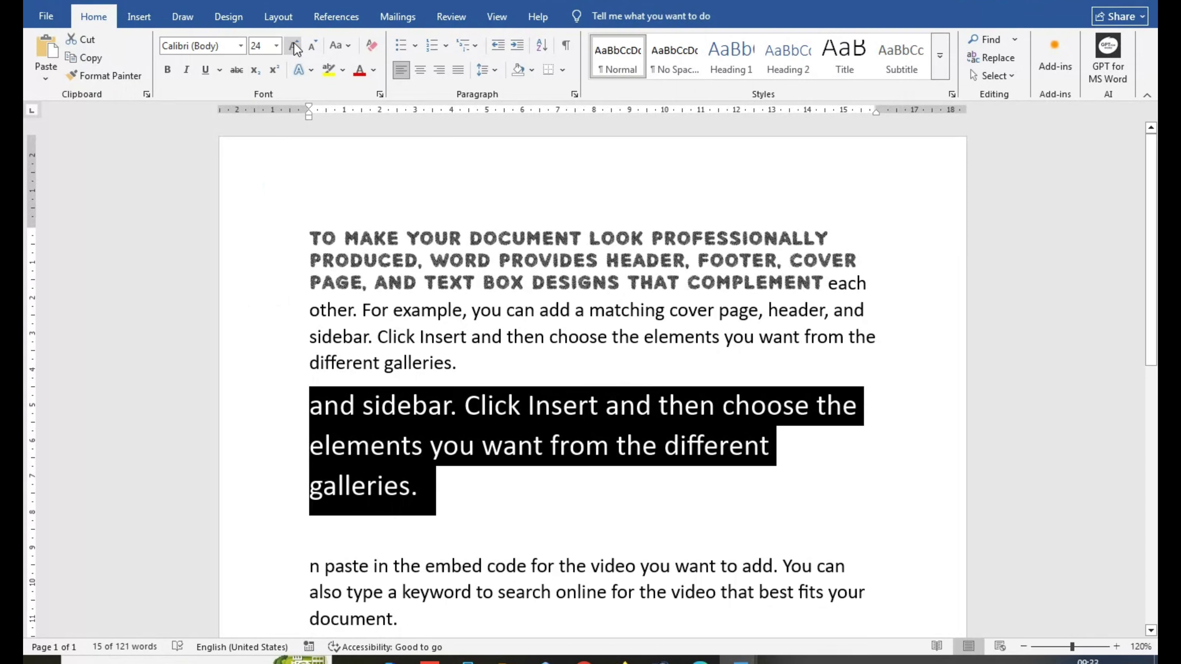
left_click(294, 42)
left_click(294, 42)
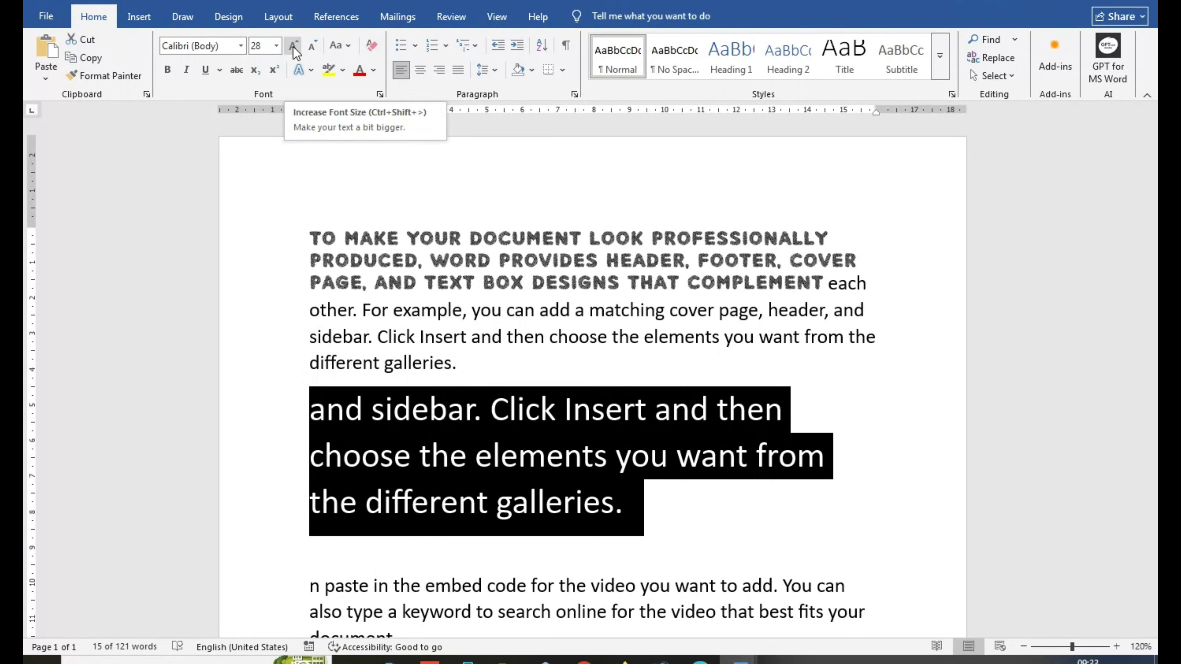
left_click(294, 46)
left_click(295, 46)
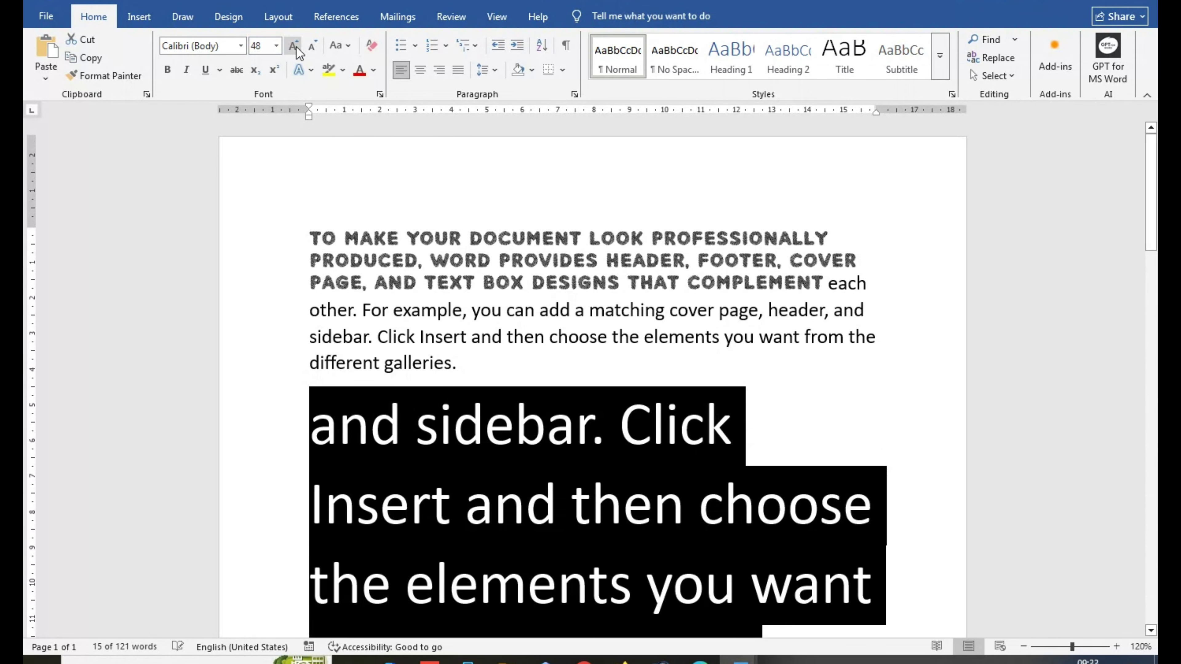
Decrease the font size of the "and sidebar. Click Insert" paragraph step by step down to 18.
left_click(312, 45)
left_click(312, 45)
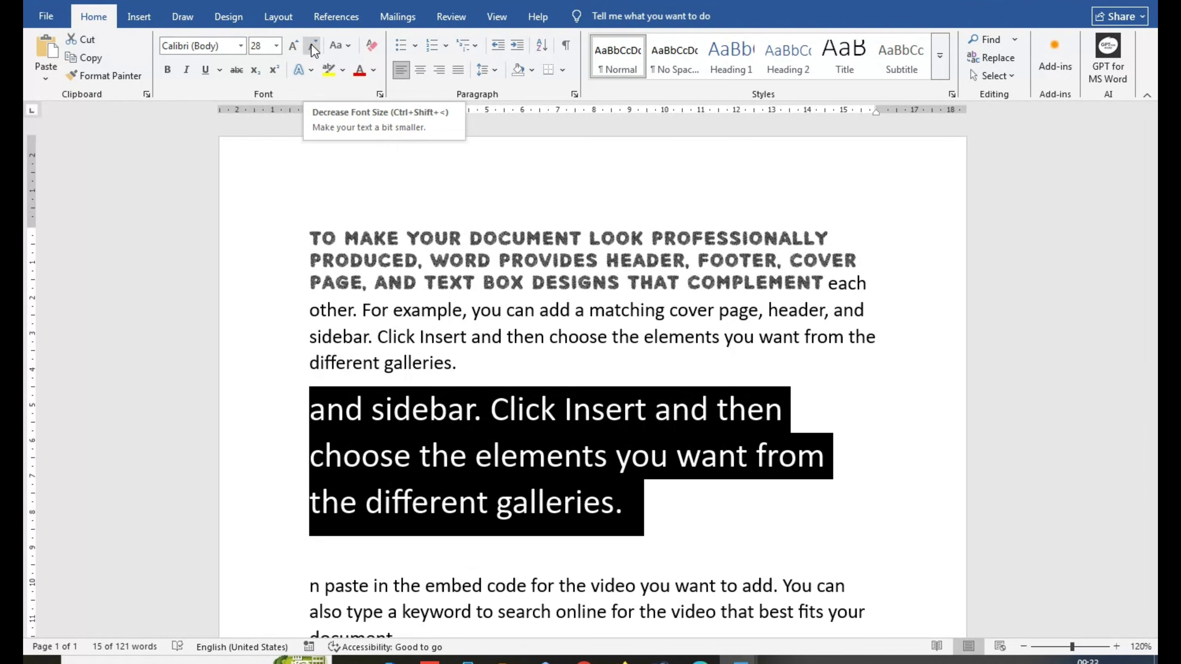
left_click(316, 50)
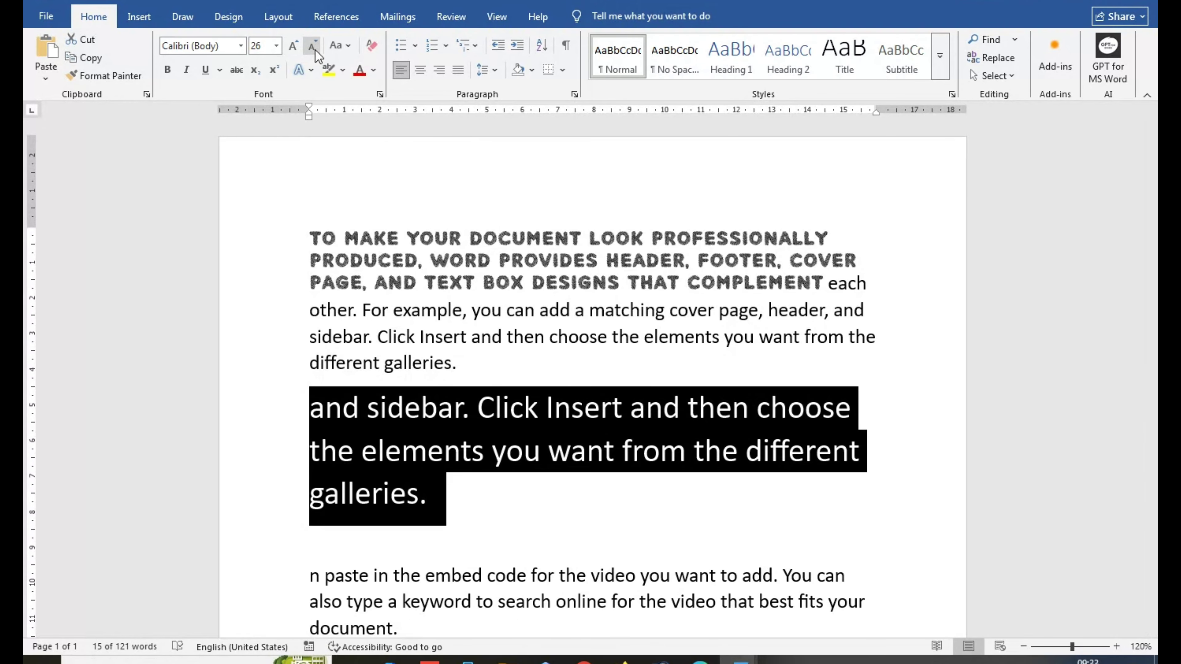
left_click(316, 50)
left_click(316, 50)
left_click(316, 49)
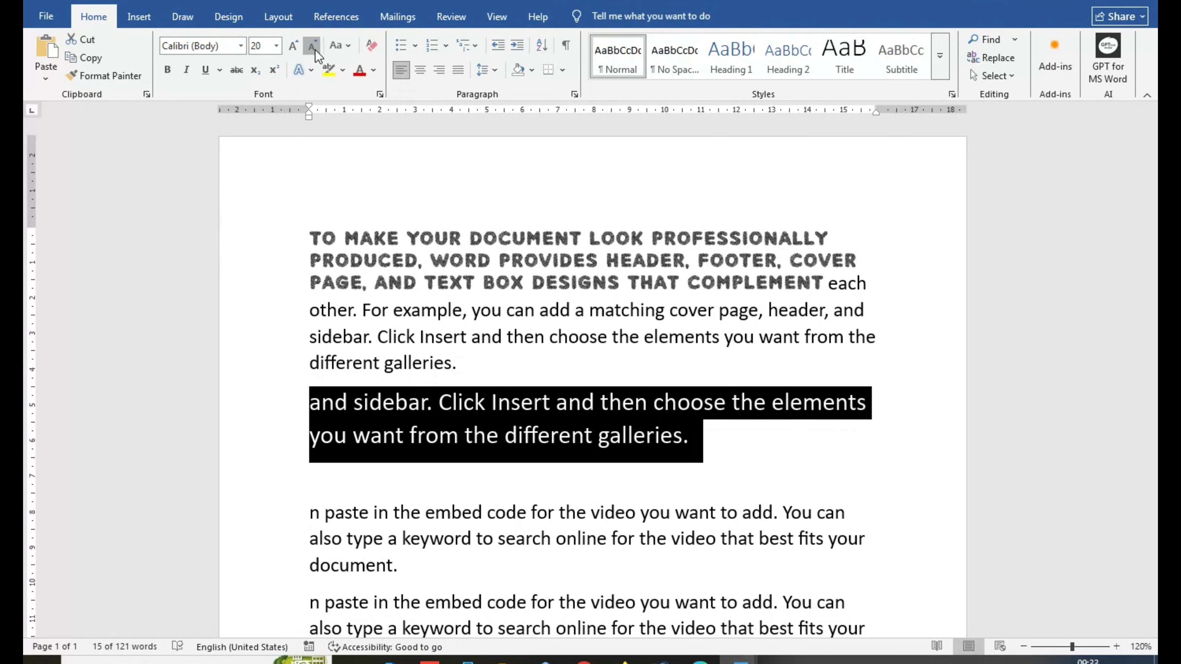
left_click(315, 50)
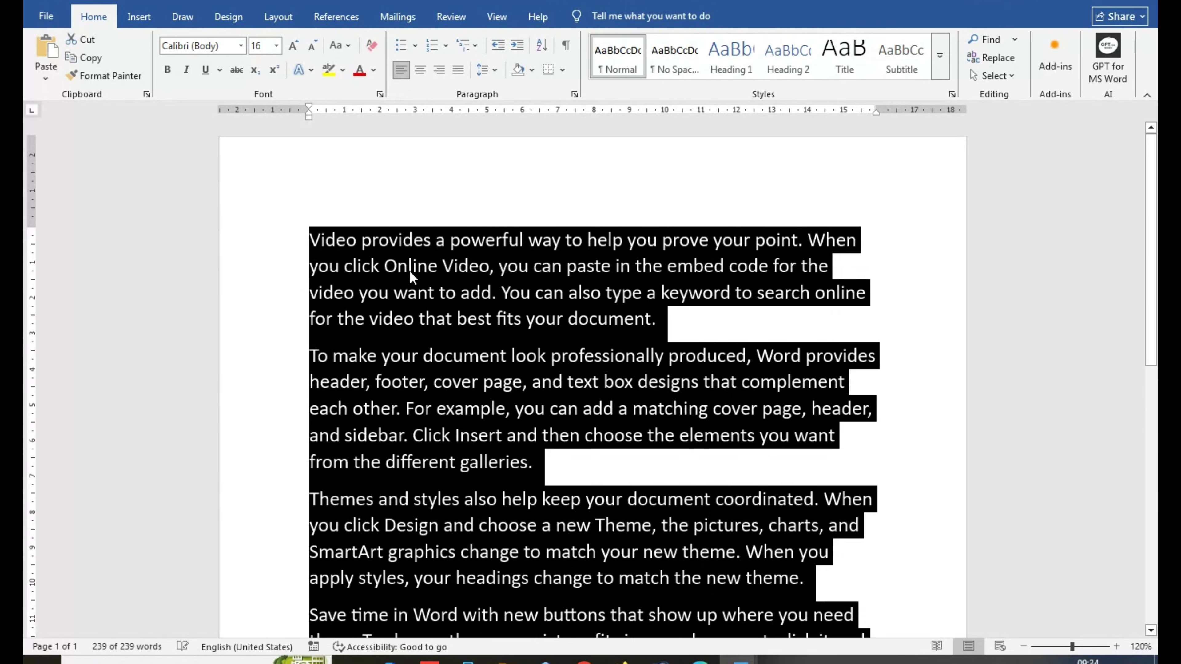
Decrease the font size of the entire "Video provides a powerful way" sample text one step and increase it again.
key("ctrl+shift+comma")
key("ctrl+shift+period")
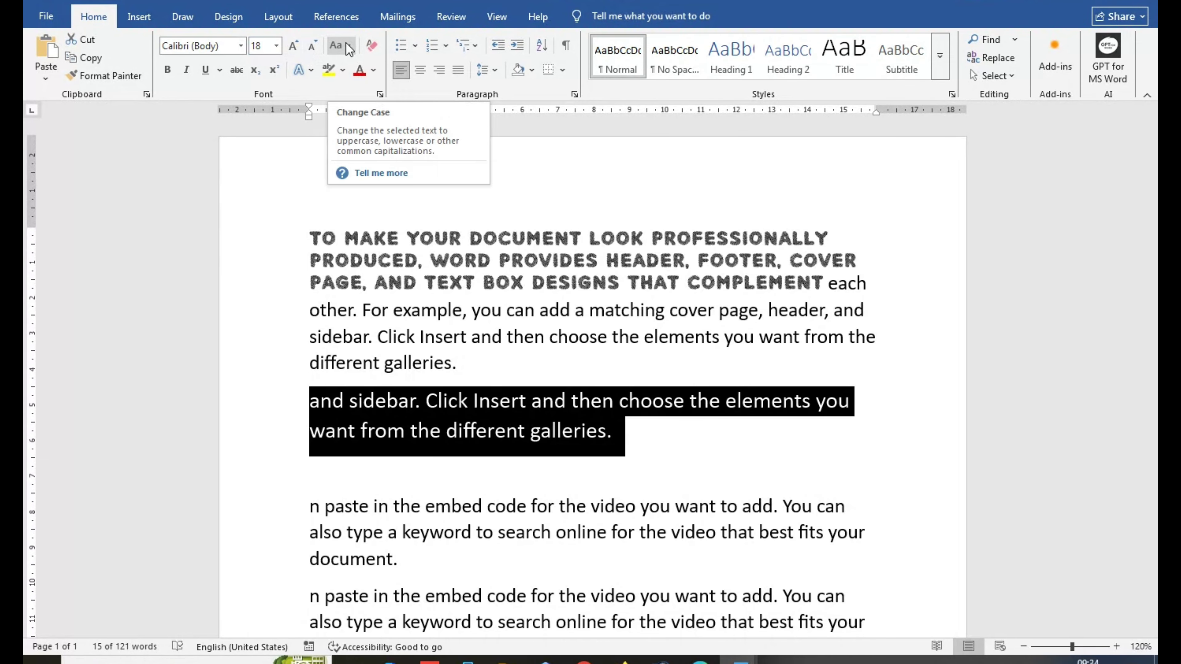
Review the Change Case options, then examine the first paragraph's text and the capital letters that start its sentences and the second paragraph.
left_click(340, 45)
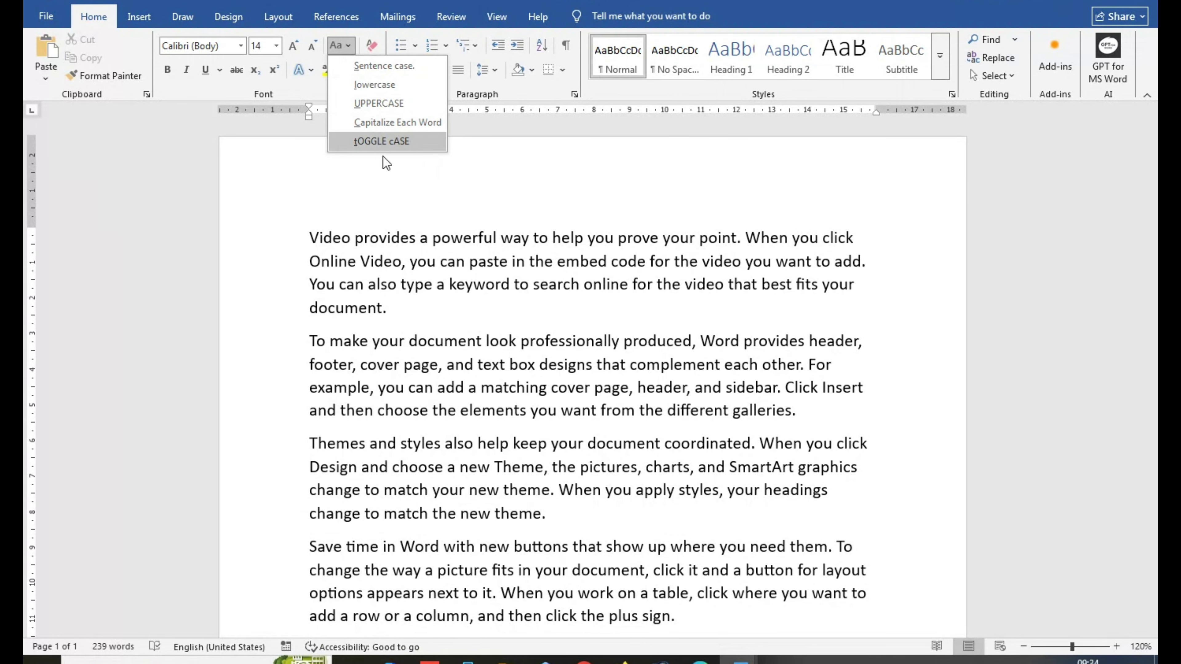
left_click(425, 295)
left_click_drag(319, 238, 976, 240)
left_click(308, 241)
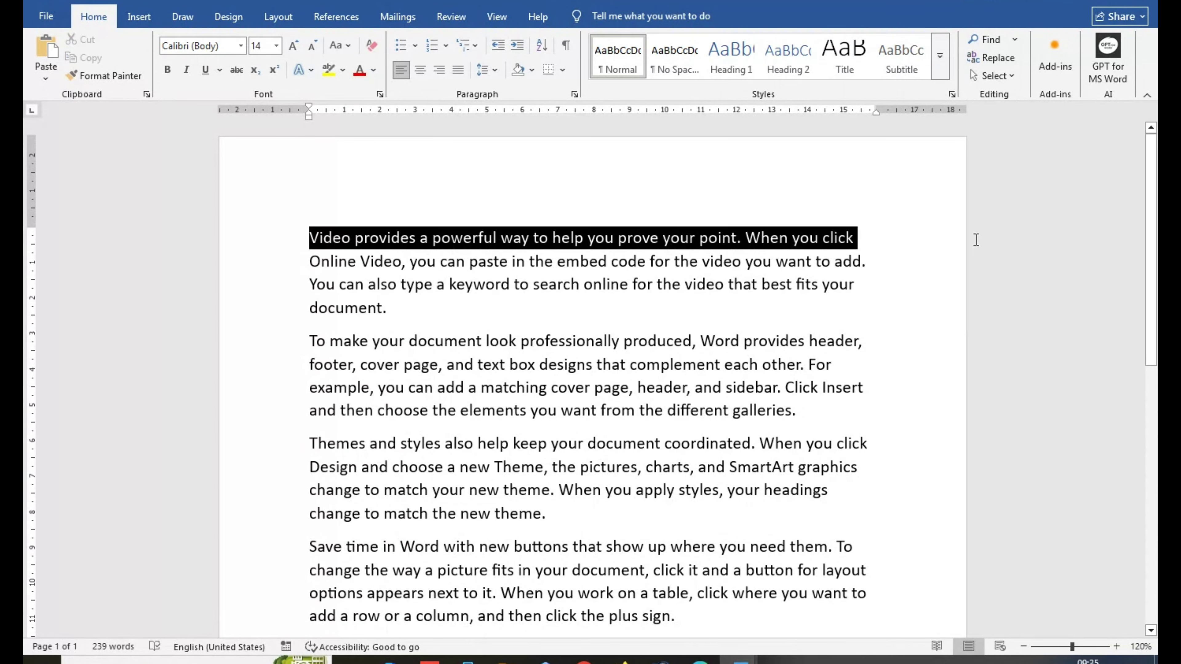
mouse_move(308, 238)
left_mouse_down()
mouse_move(870, 262)
mouse_move(378, 261)
mouse_move(299, 243)
left_mouse_up()
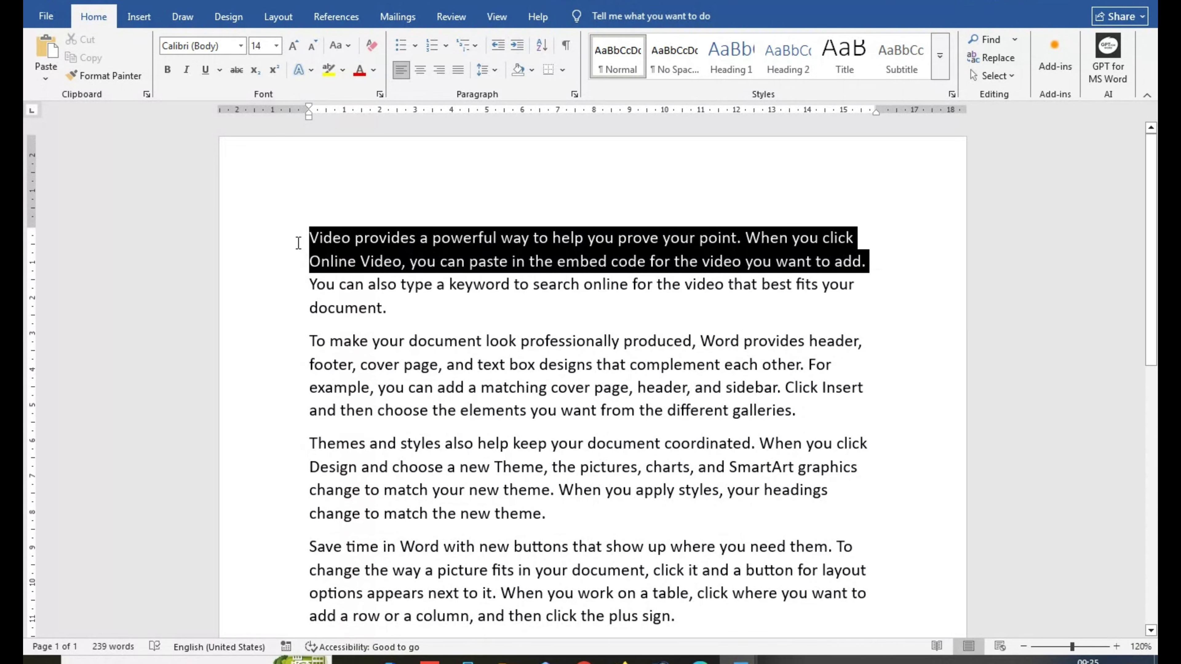
left_click(389, 308)
left_click_drag(351, 306, 290, 232)
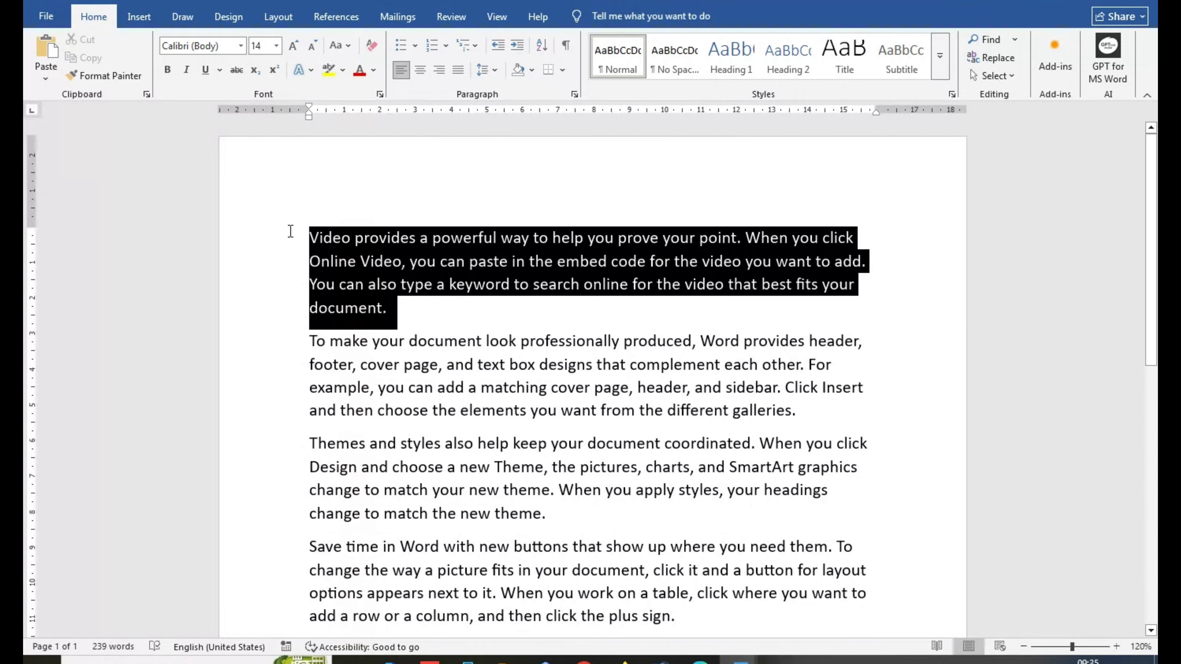
left_click(417, 319)
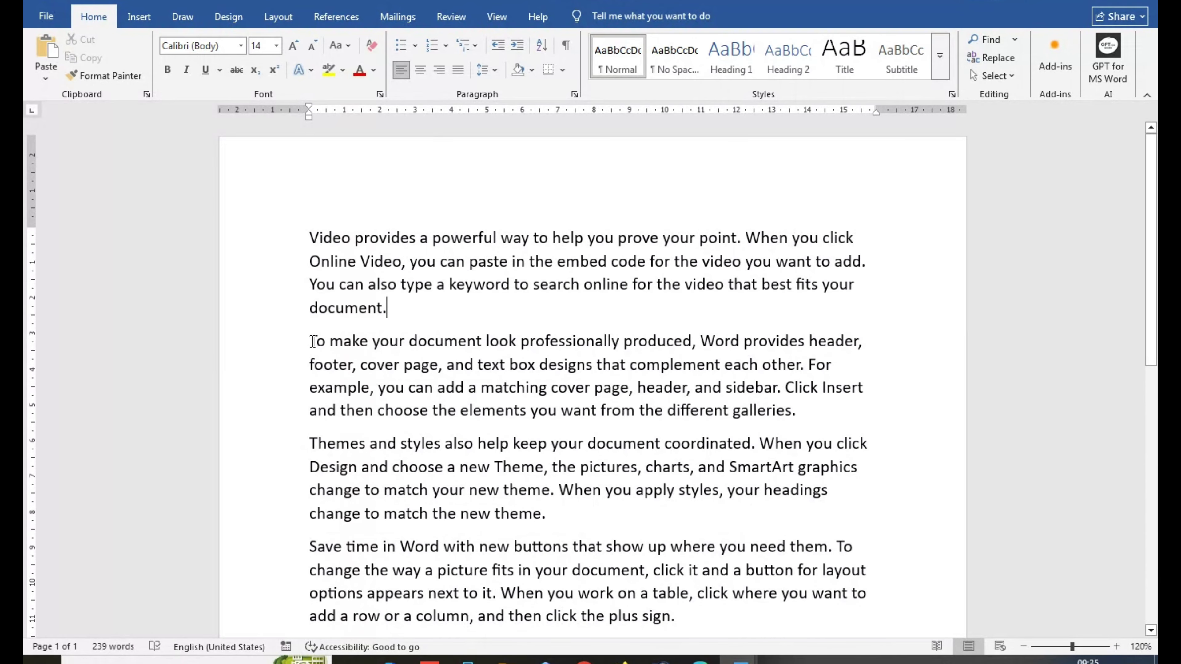
double_click(311, 337)
left_click_drag(316, 237, 309, 237)
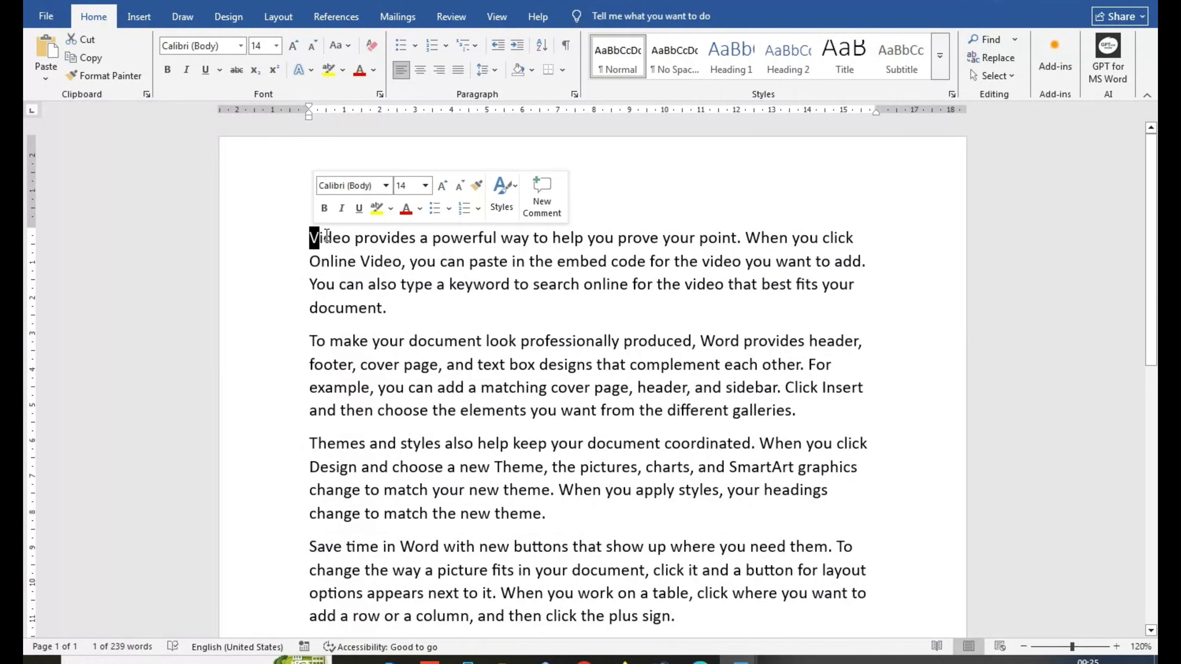
left_click_drag(309, 285, 316, 286)
left_click_drag(317, 341, 310, 342)
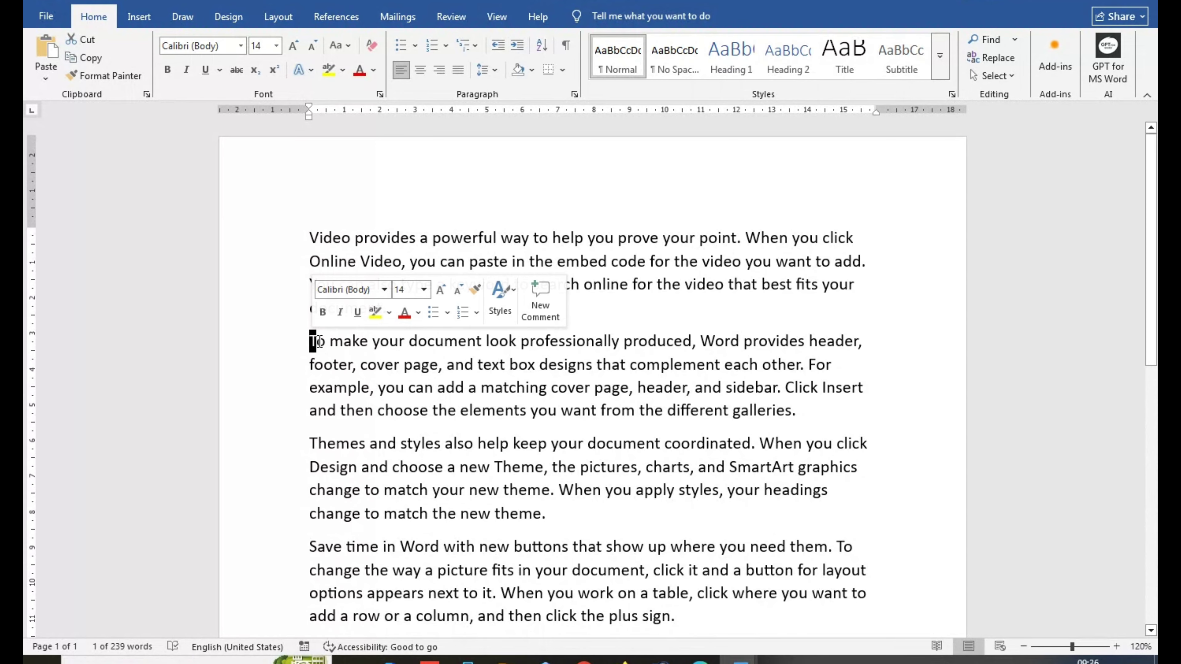
left_click(317, 341)
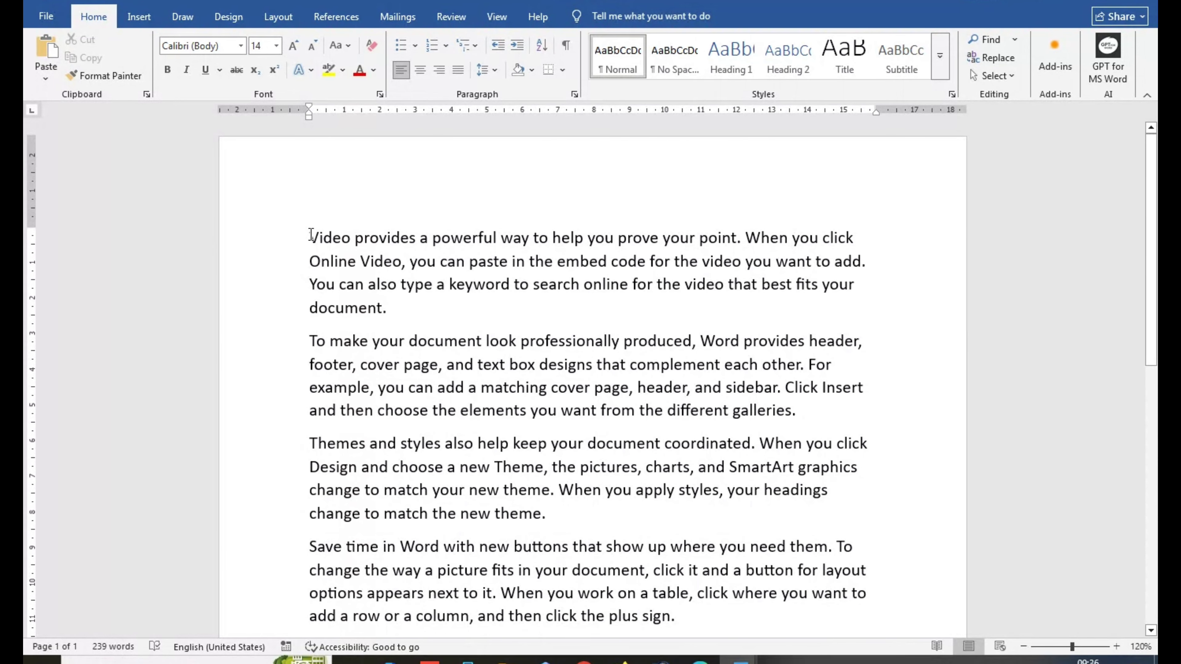
Change the first four paragraphs, starting at "Video provides" and ending at "plus sign", to Sentence case.
left_click_drag(311, 235, 683, 621)
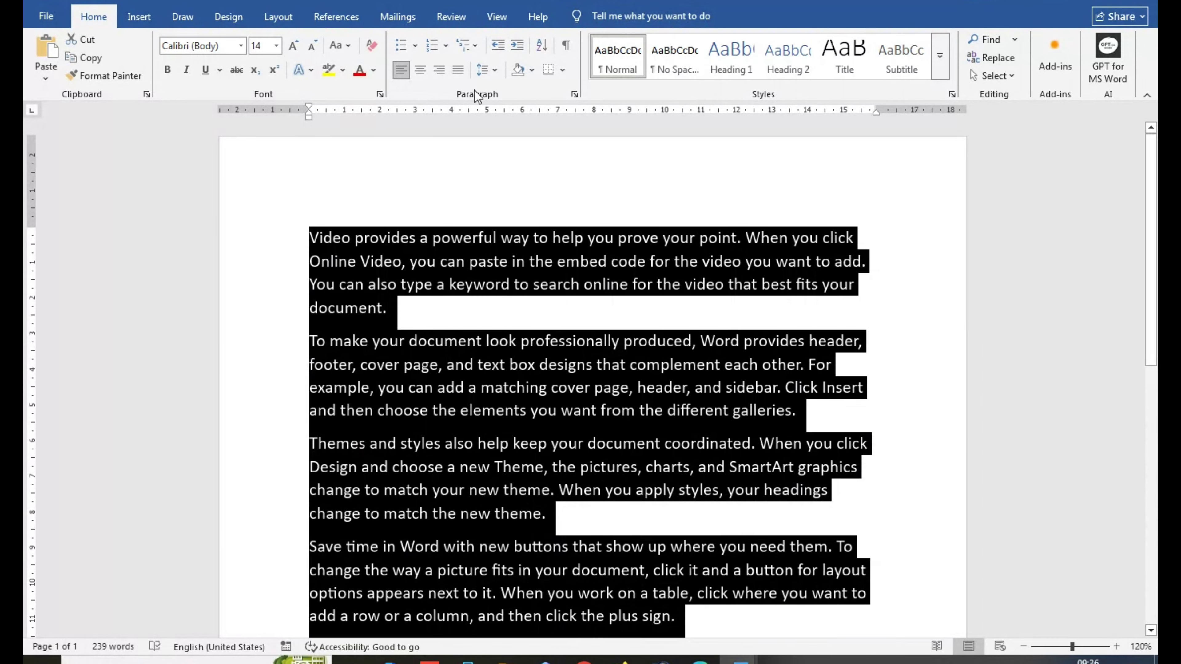
left_click(340, 45)
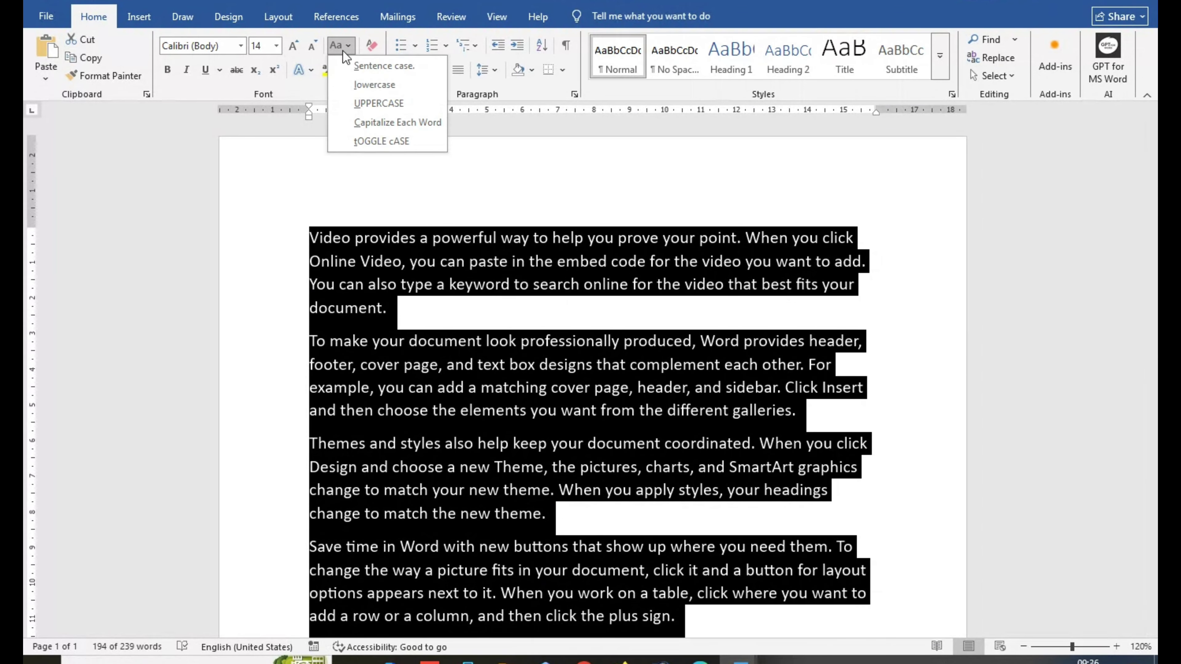
left_click(372, 67)
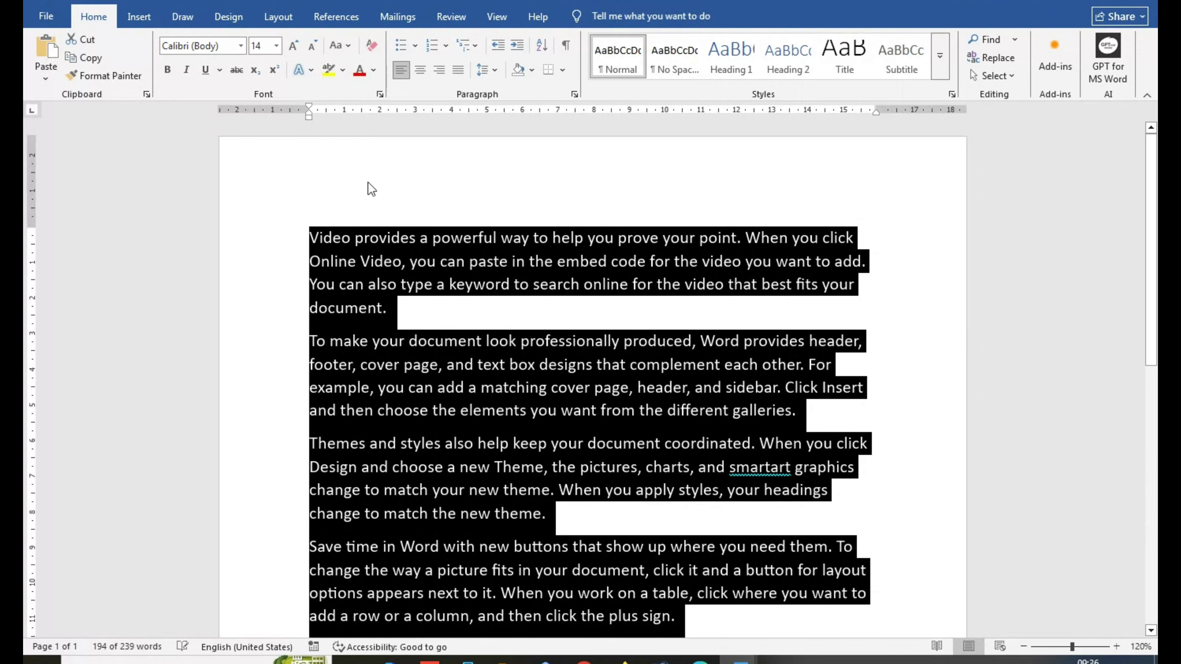
left_click(331, 243)
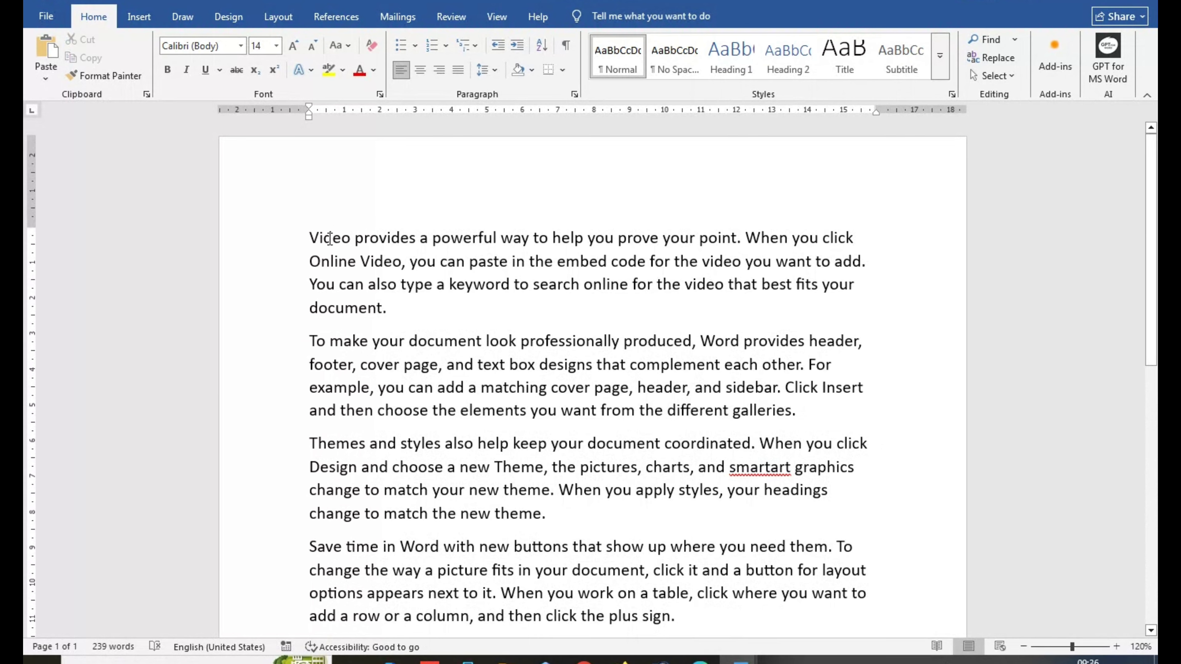
Change the first four paragraphs to lowercase, then compare them with the last paragraph, "Reading is easier".
left_click_drag(311, 239, 744, 626)
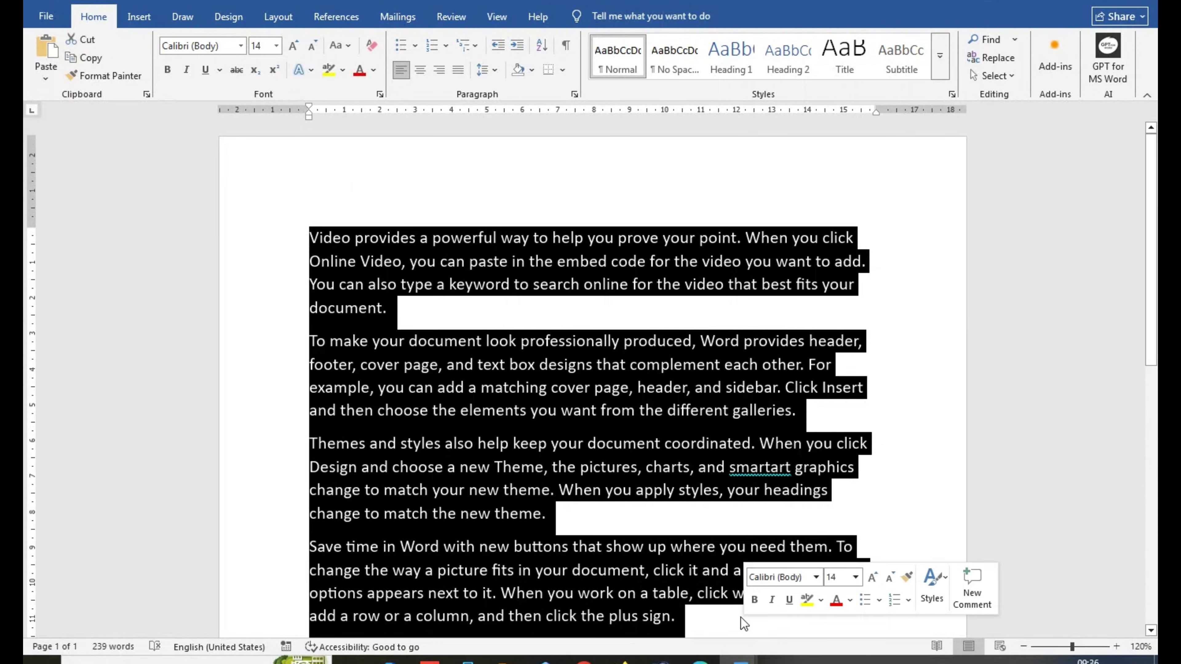
left_click(349, 48)
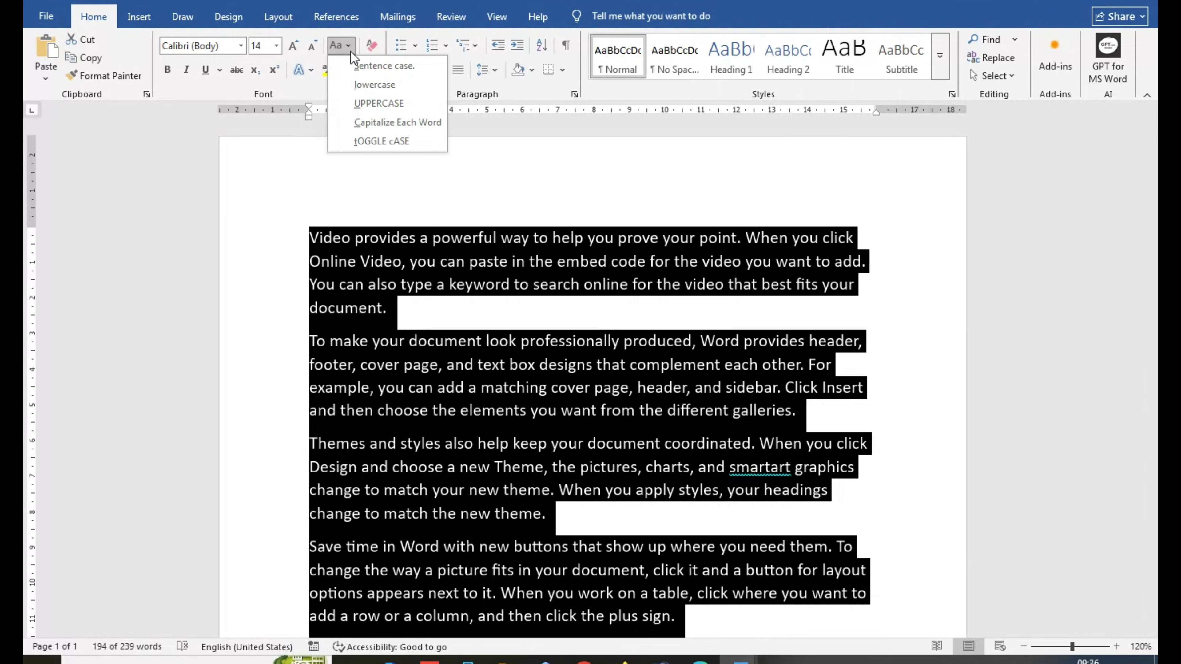
left_click(362, 87)
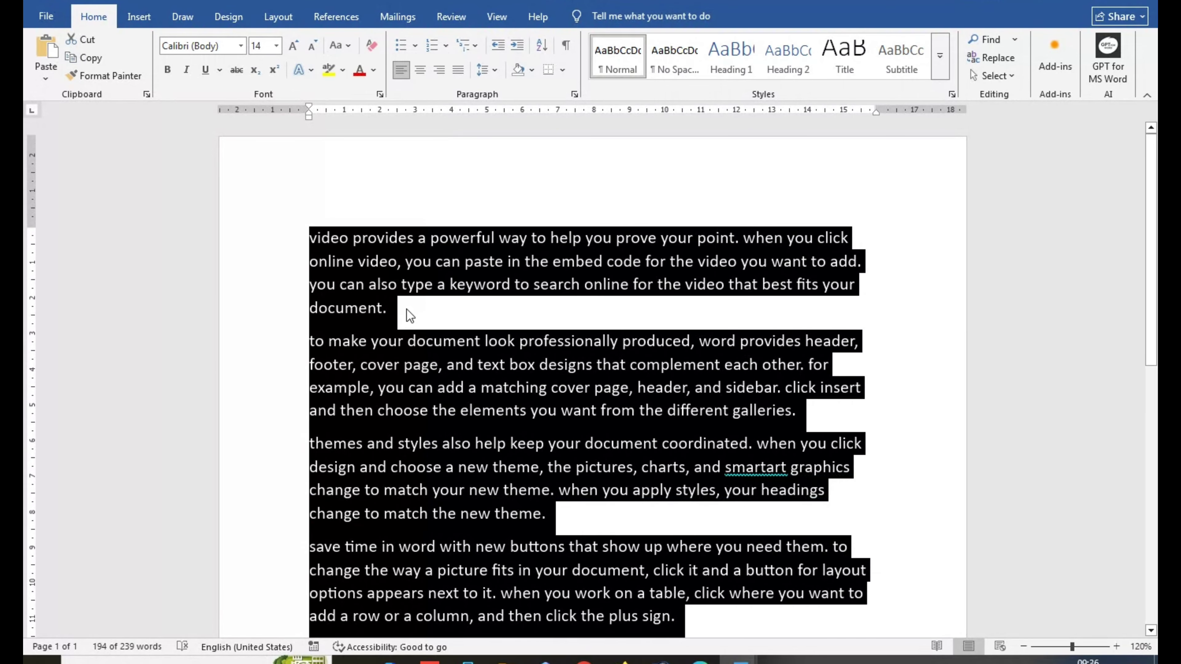
left_click(392, 313)
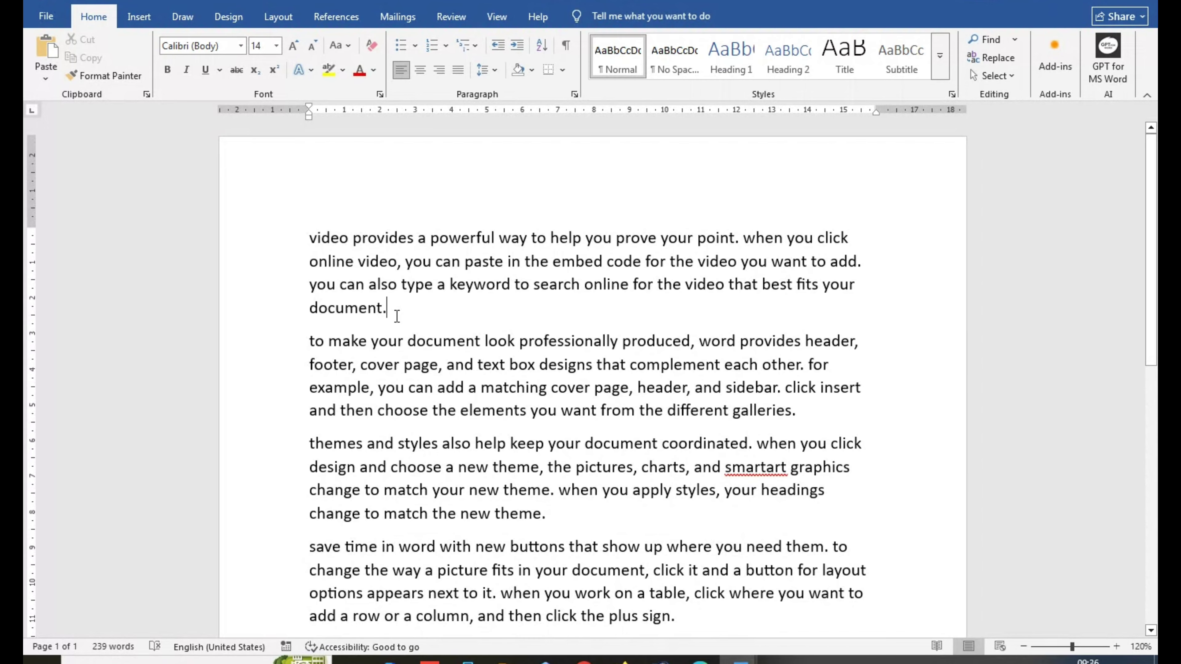
scroll(409, 309, "down", 4)
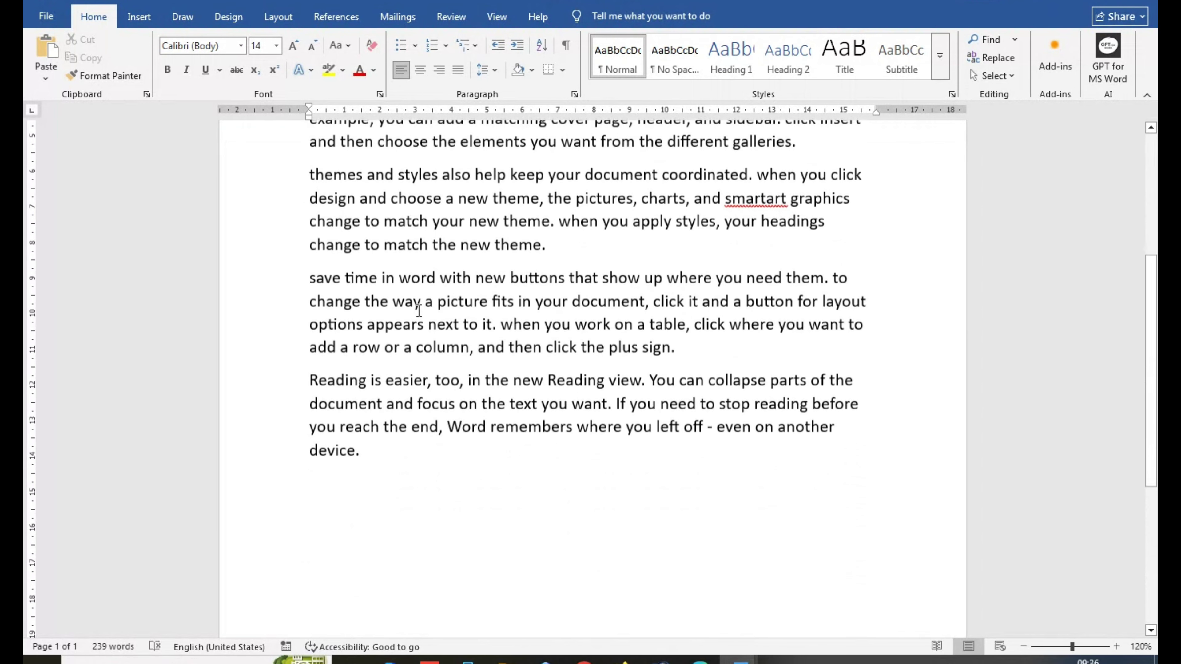
scroll(419, 310, "up", 4)
Change the first four paragraphs of the sample text to UPPERCASE.
left_click(340, 45)
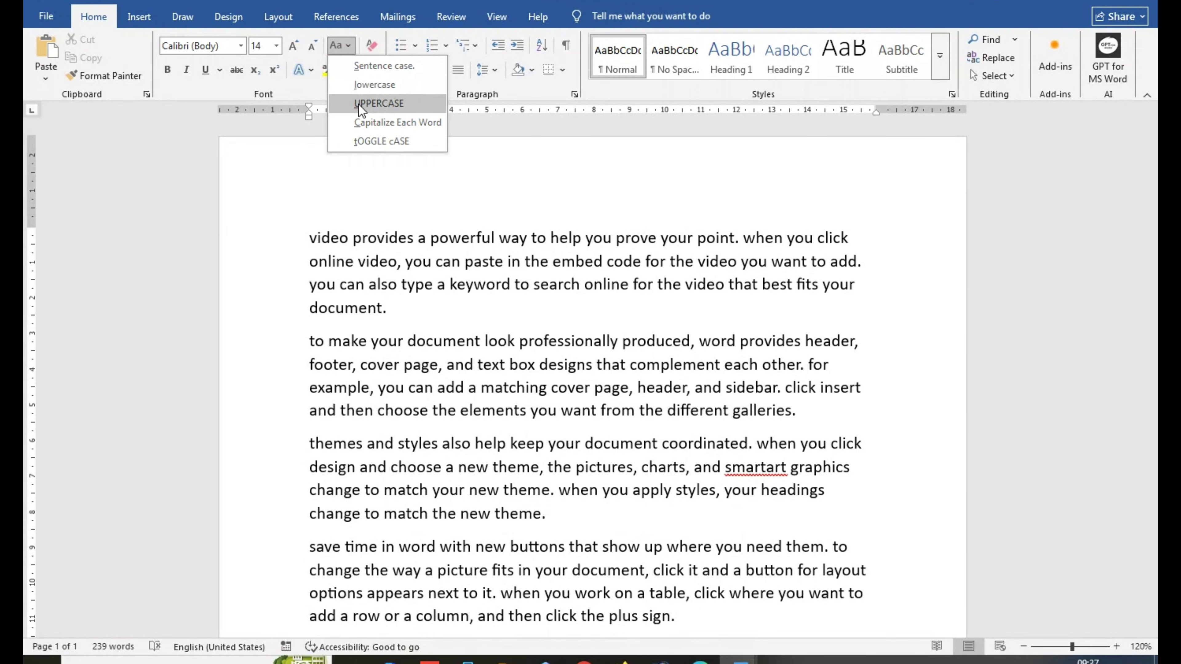
key("Escape")
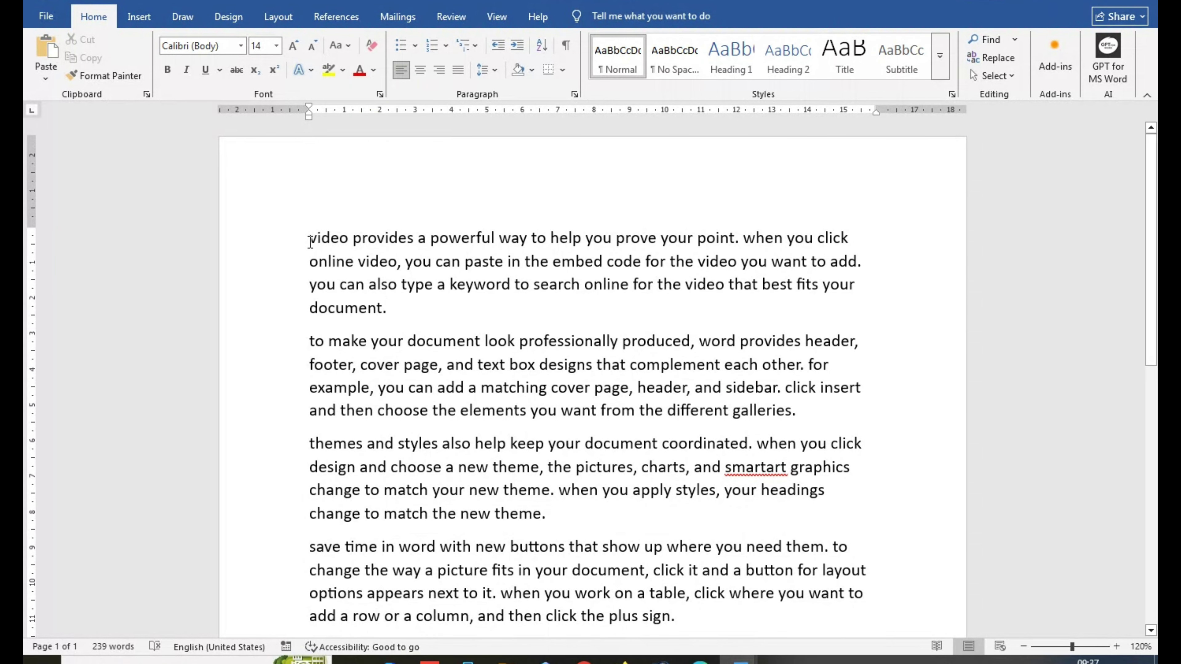
left_click_drag(351, 274, 744, 619)
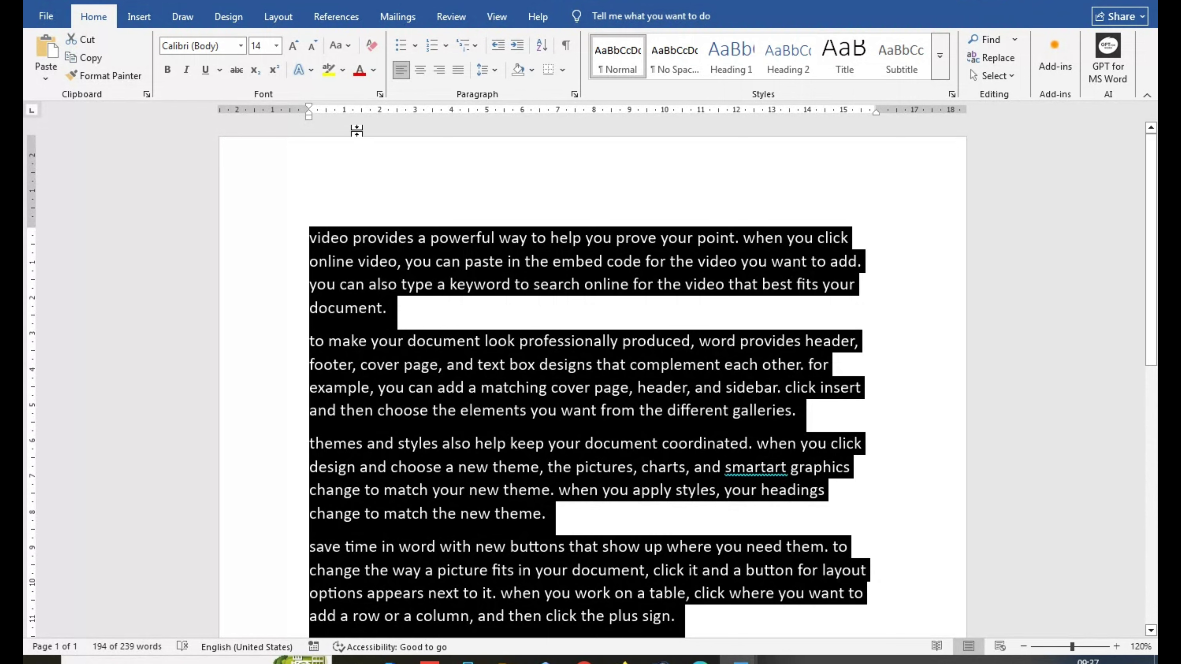
left_click(345, 52)
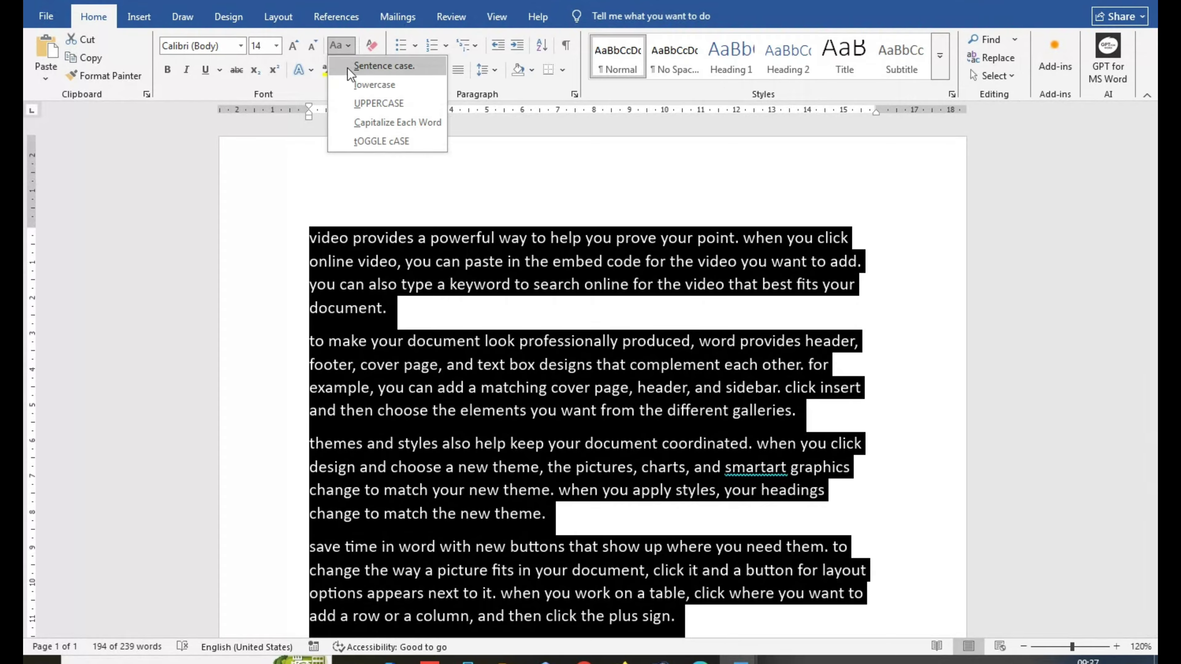
left_click(359, 103)
left_click(459, 444)
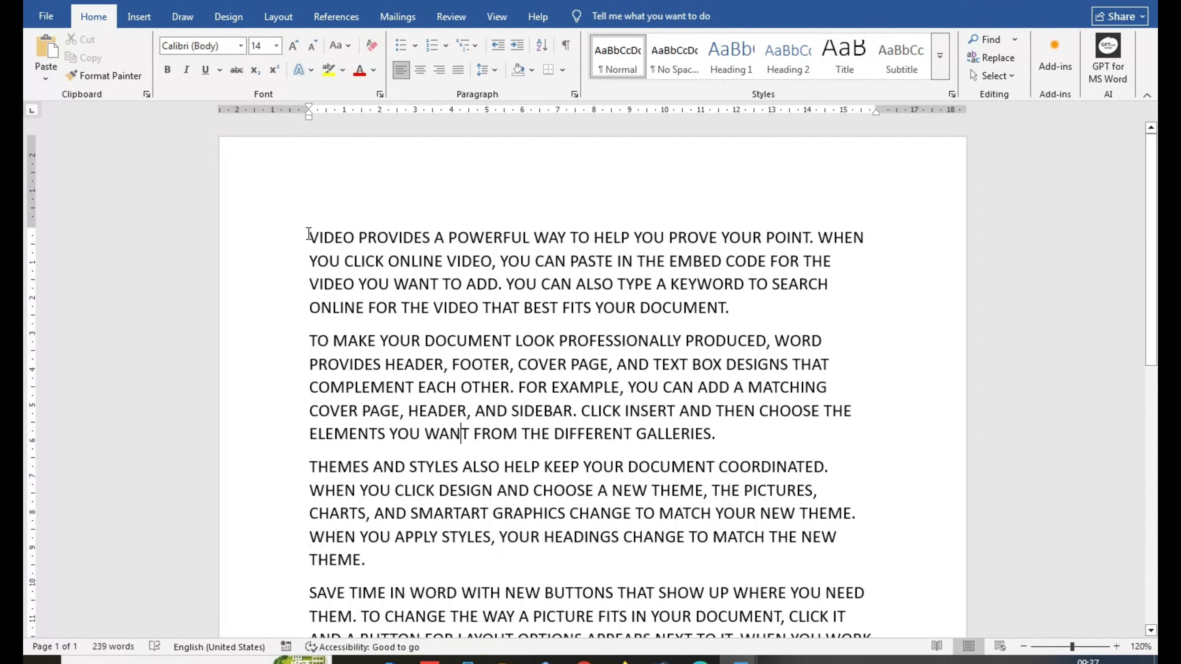
Try to apply Capitalize Each Word to the first four uppercase paragraphs.
left_click_drag(309, 235, 440, 367)
left_click(393, 344)
key("ctrl+a")
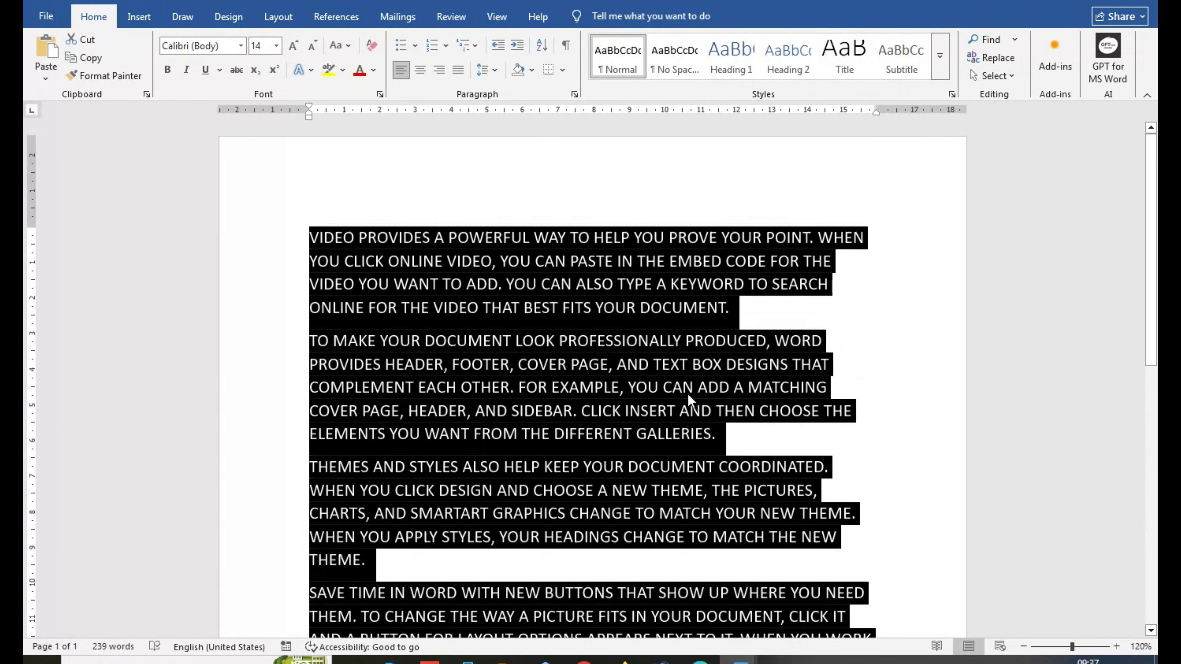
left_click(346, 46)
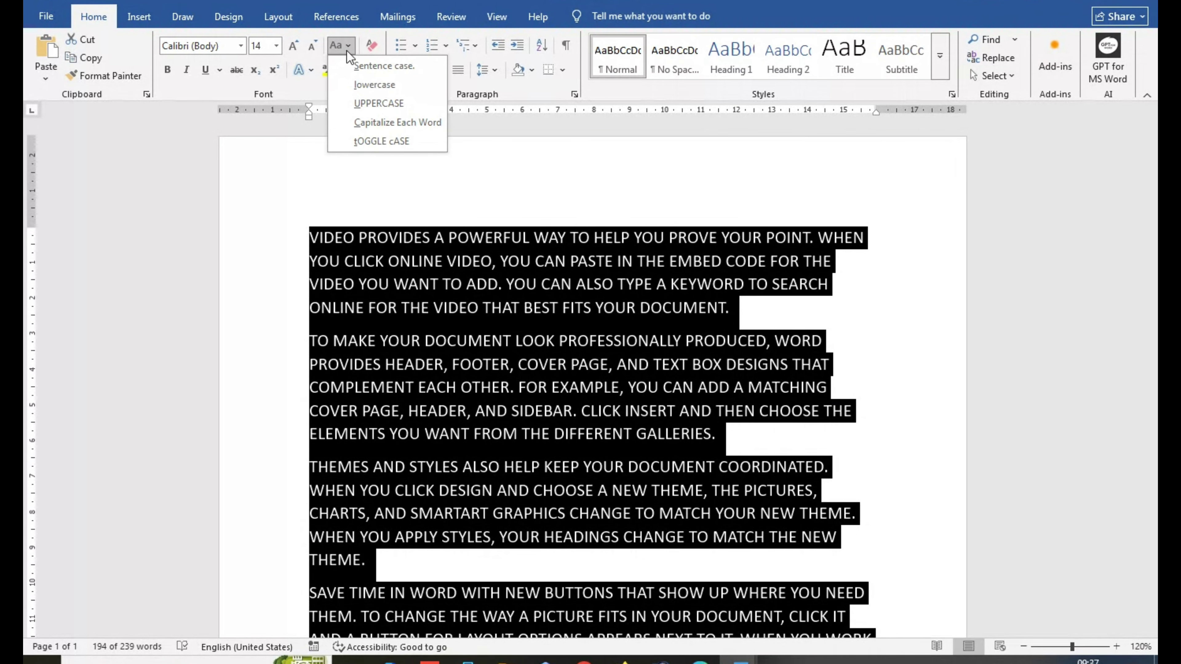
left_click(369, 123)
left_click(411, 263)
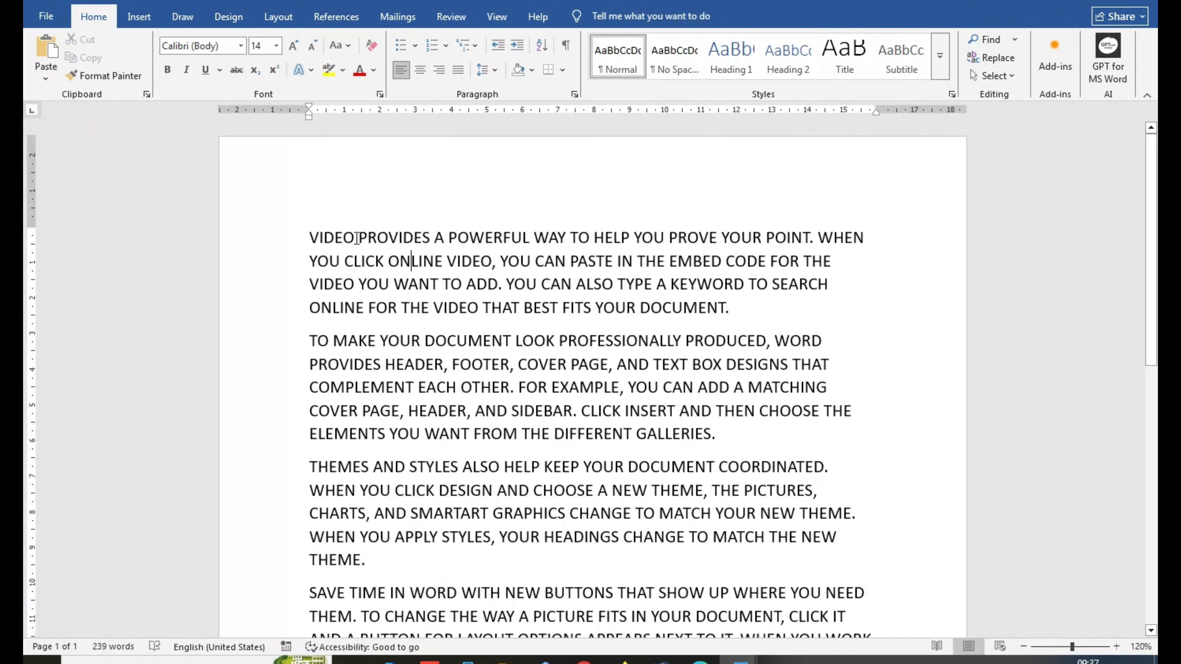
Apply Capitalize Each Word from the start of the text through "click it" in the fourth paragraph, and examine the words' initial letters.
left_click_drag(360, 238, 867, 620)
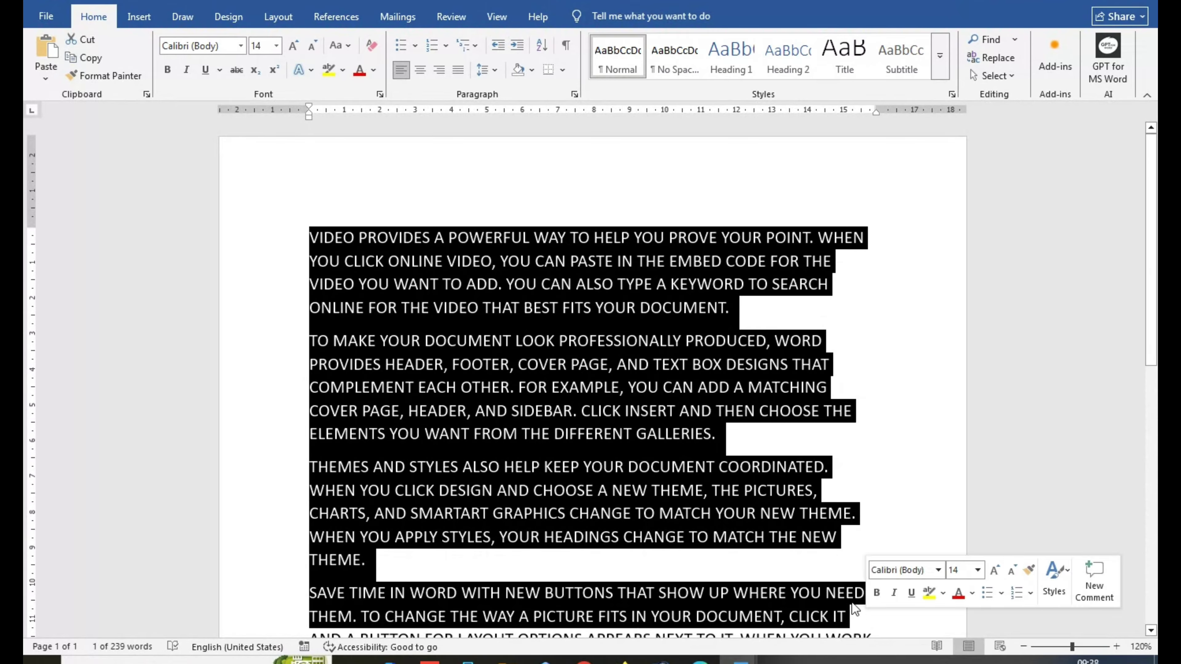
left_click(340, 46)
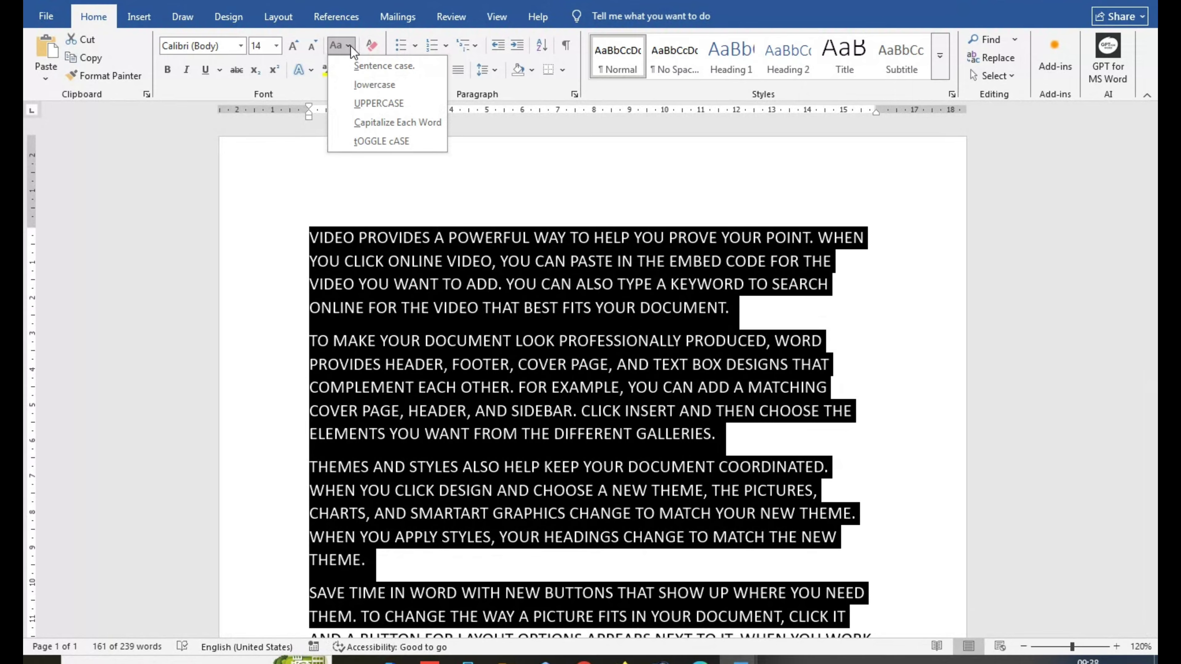
left_click(375, 123)
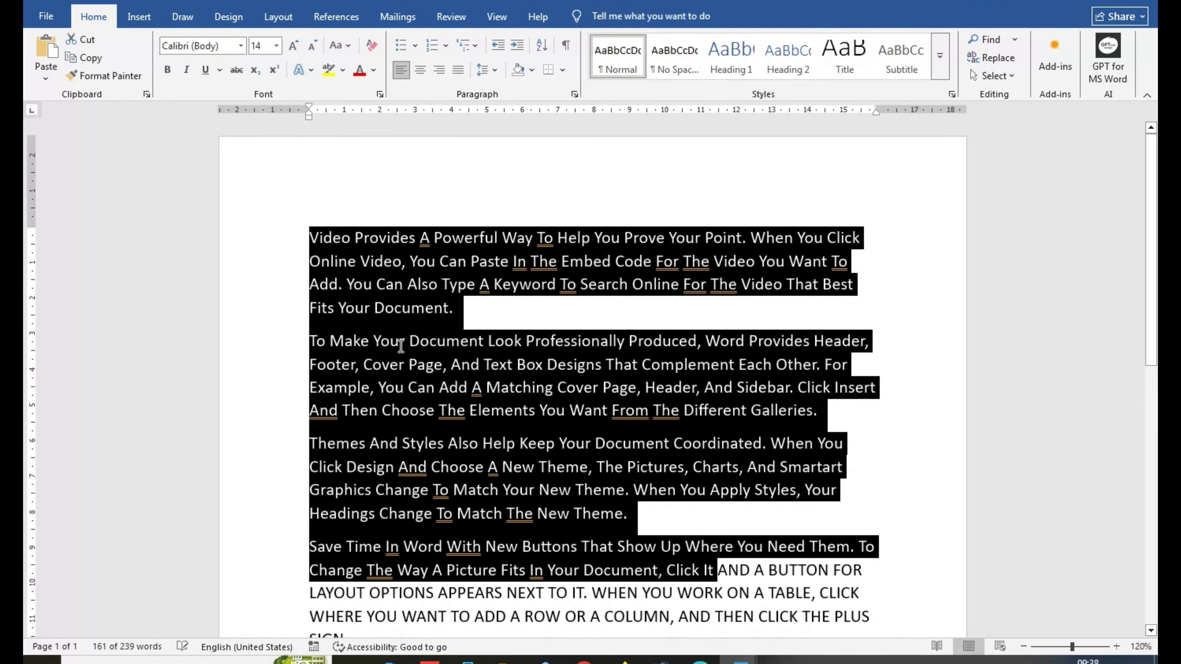
left_click(332, 270)
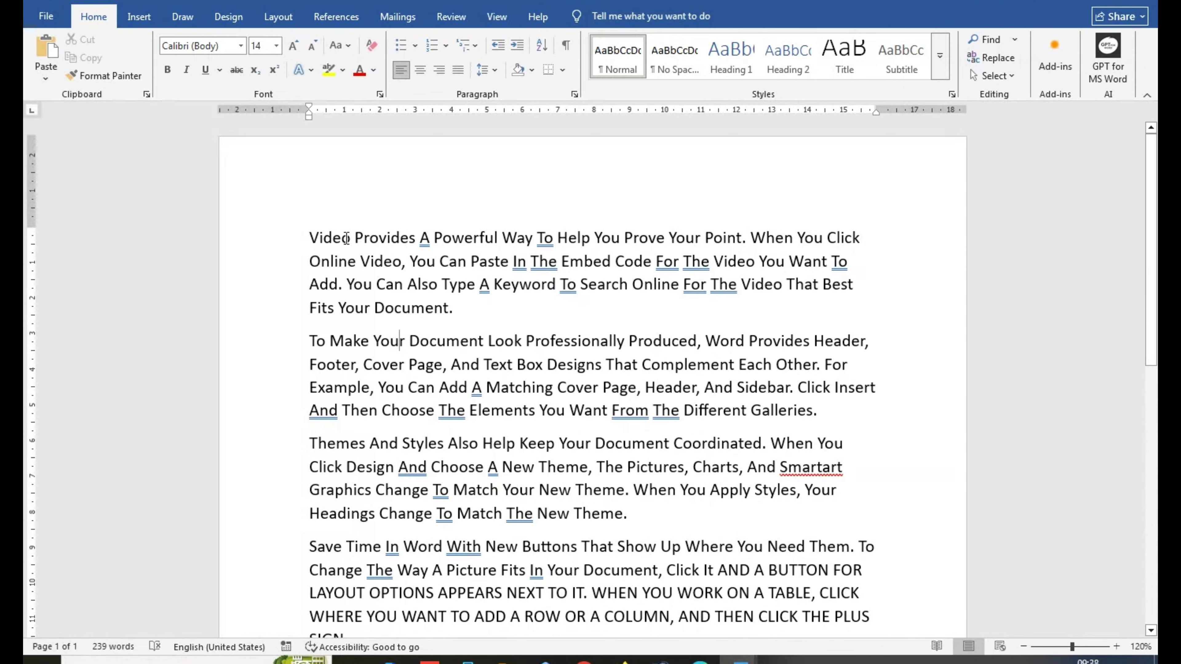
left_click_drag(352, 237, 309, 238)
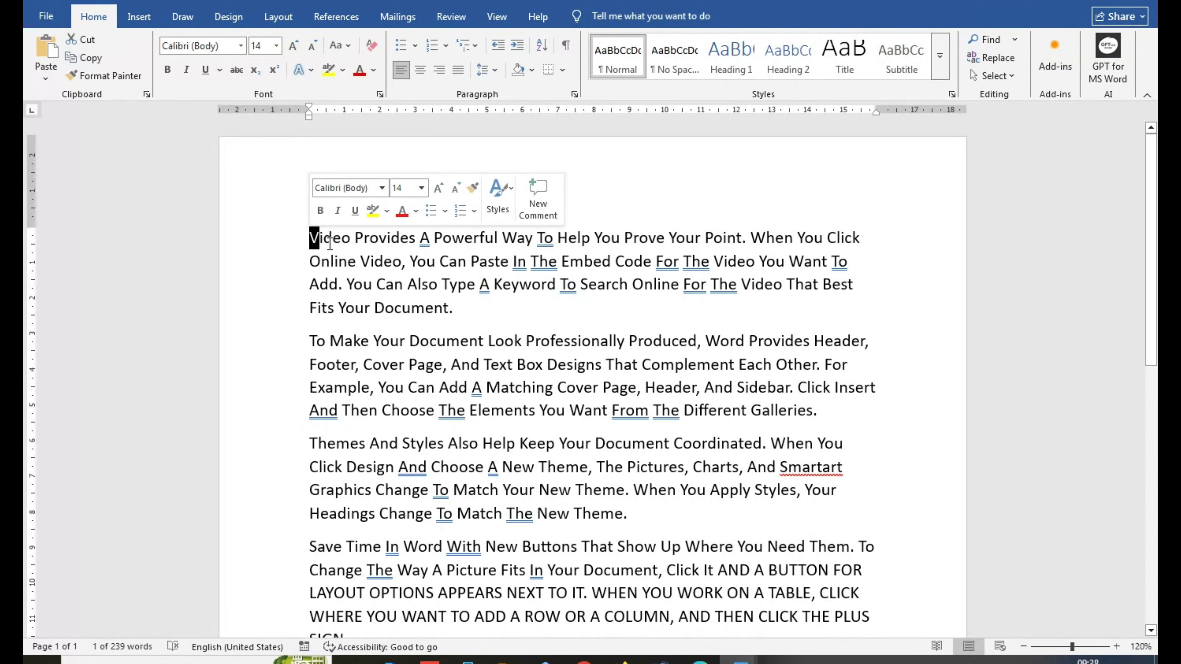
left_click_drag(365, 238, 356, 238)
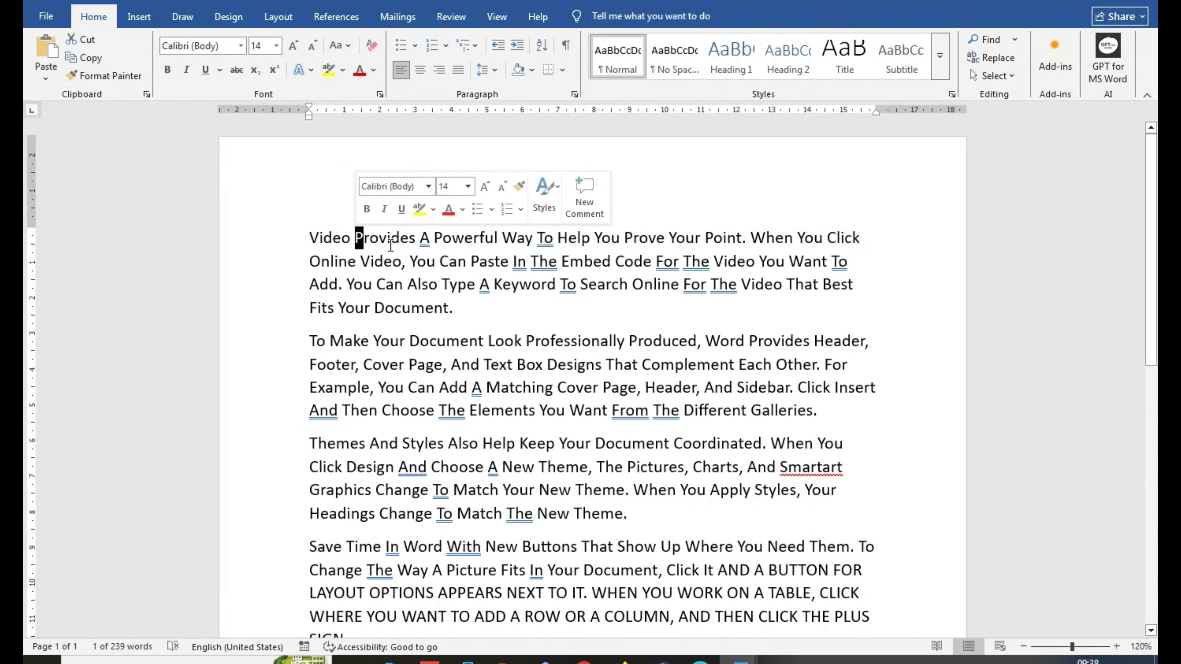
left_click_drag(568, 239, 558, 239)
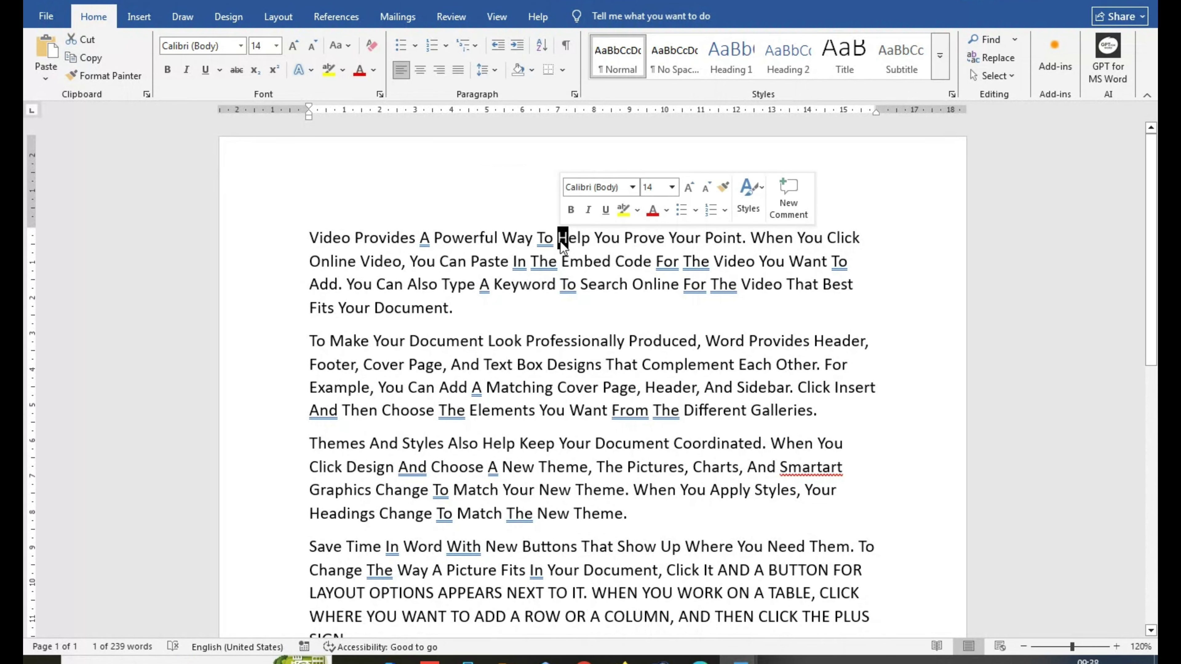
Apply tOGGLE cASE to the first four paragraphs, up to the word before "SIGN", and examine the first word.
left_click_drag(310, 238, 861, 619)
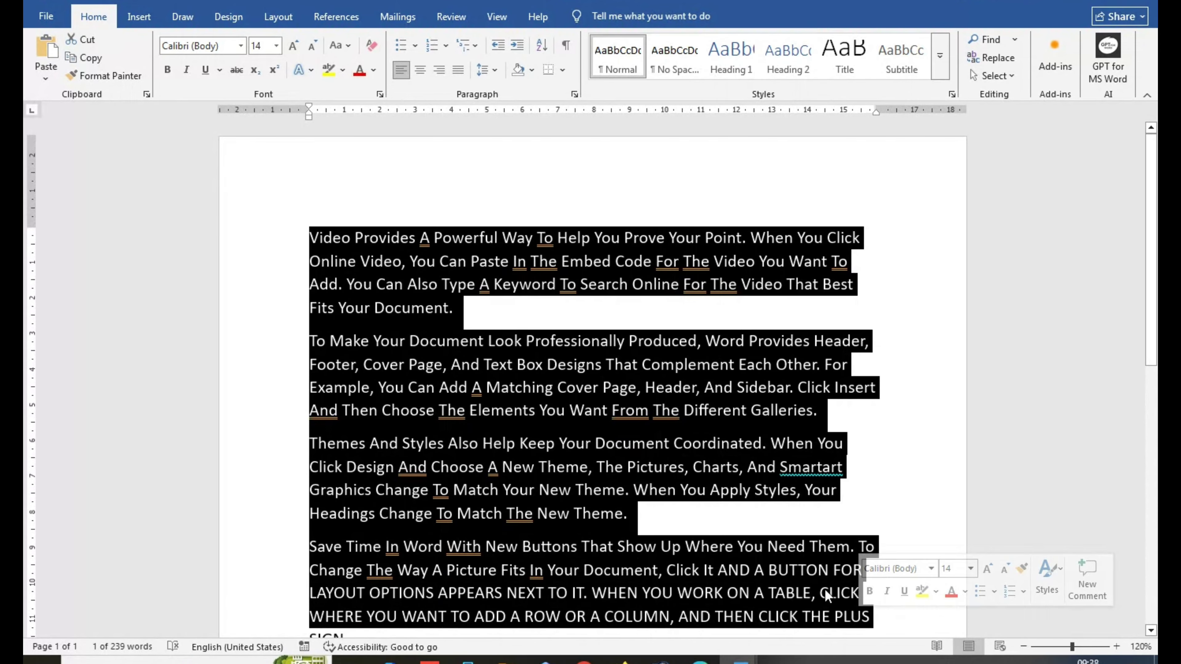
left_click(348, 46)
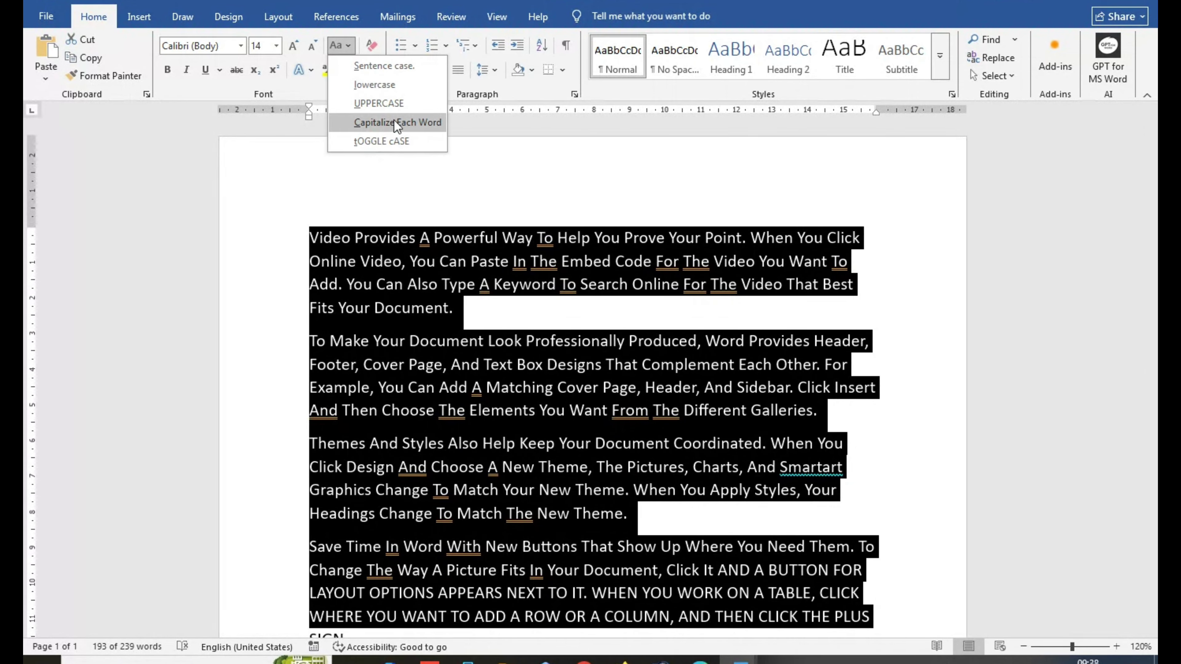
left_click(390, 142)
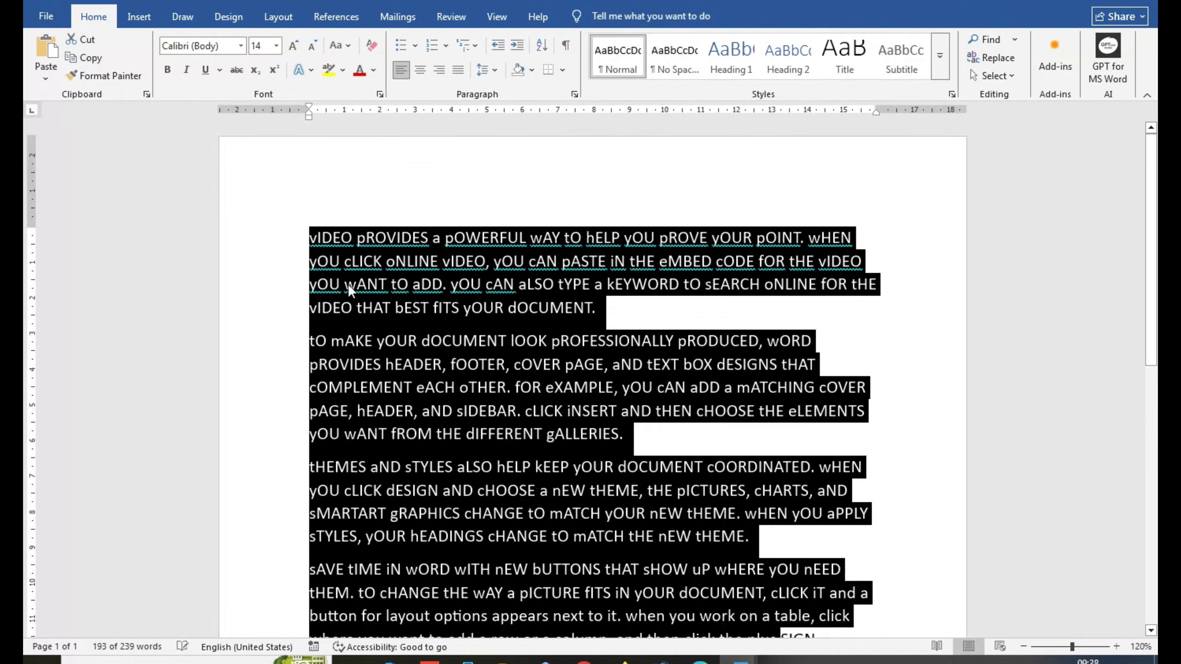
left_click(345, 243)
double_click(344, 243)
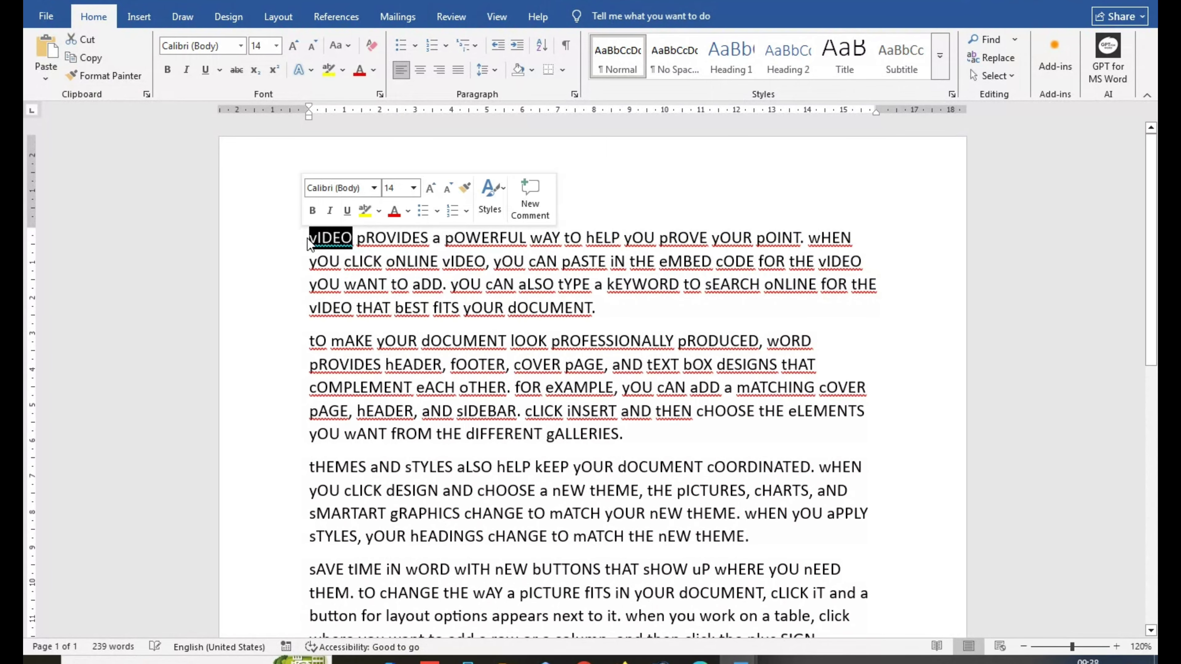
Return the toggled text of the first four paragraphs, up to the word before "SIGN", to Sentence case.
left_click_drag(357, 237, 850, 616)
left_click(341, 46)
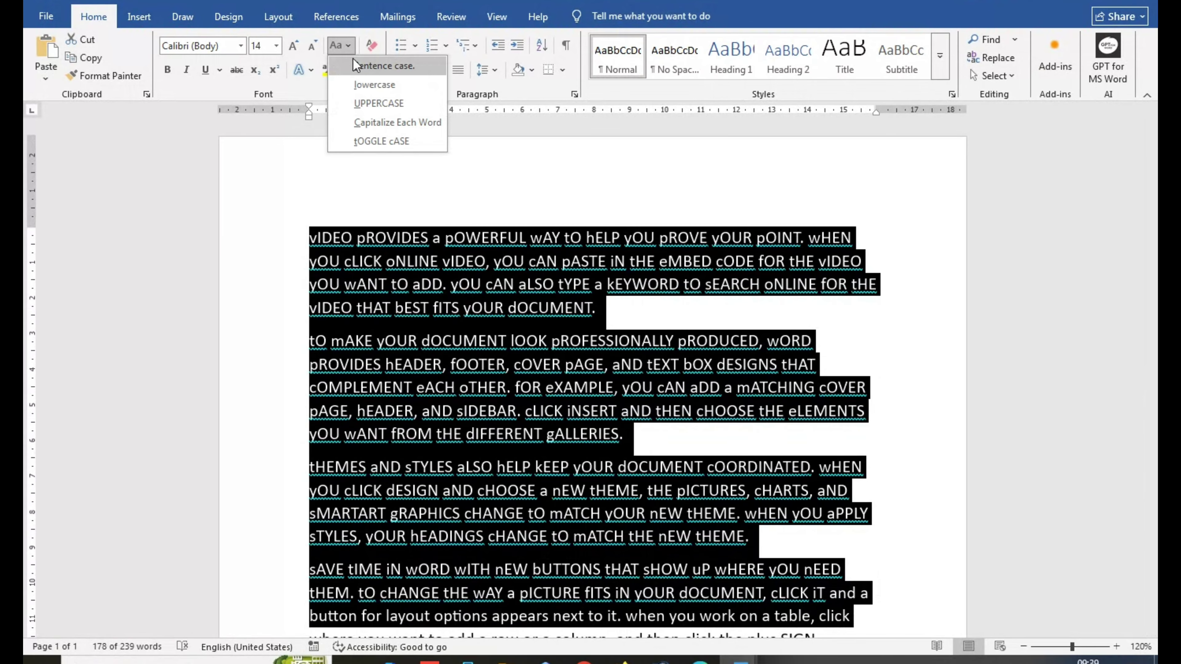
left_click(361, 62)
left_click(403, 321)
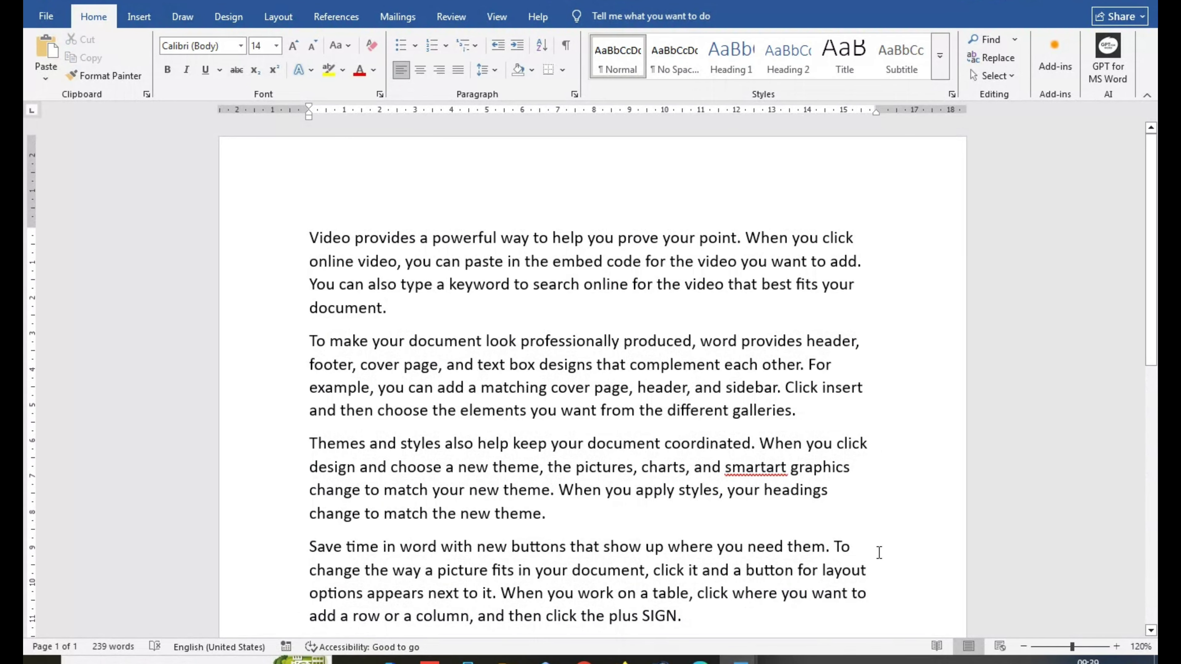
left_click(350, 48)
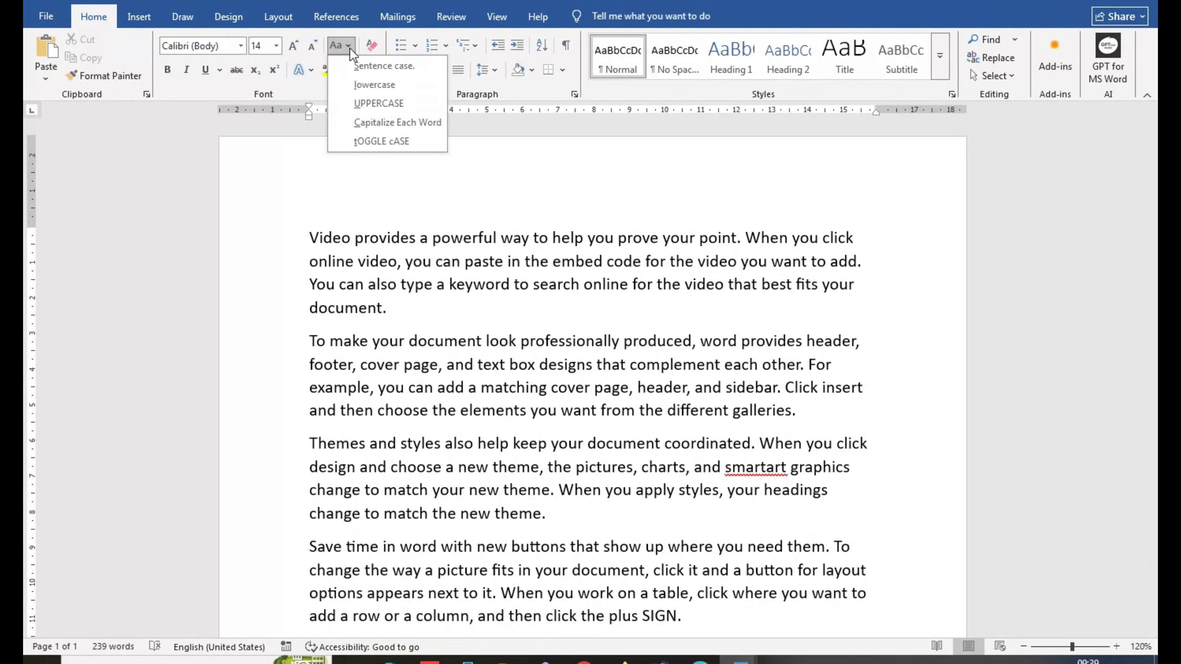
left_click(350, 48)
left_click(350, 48)
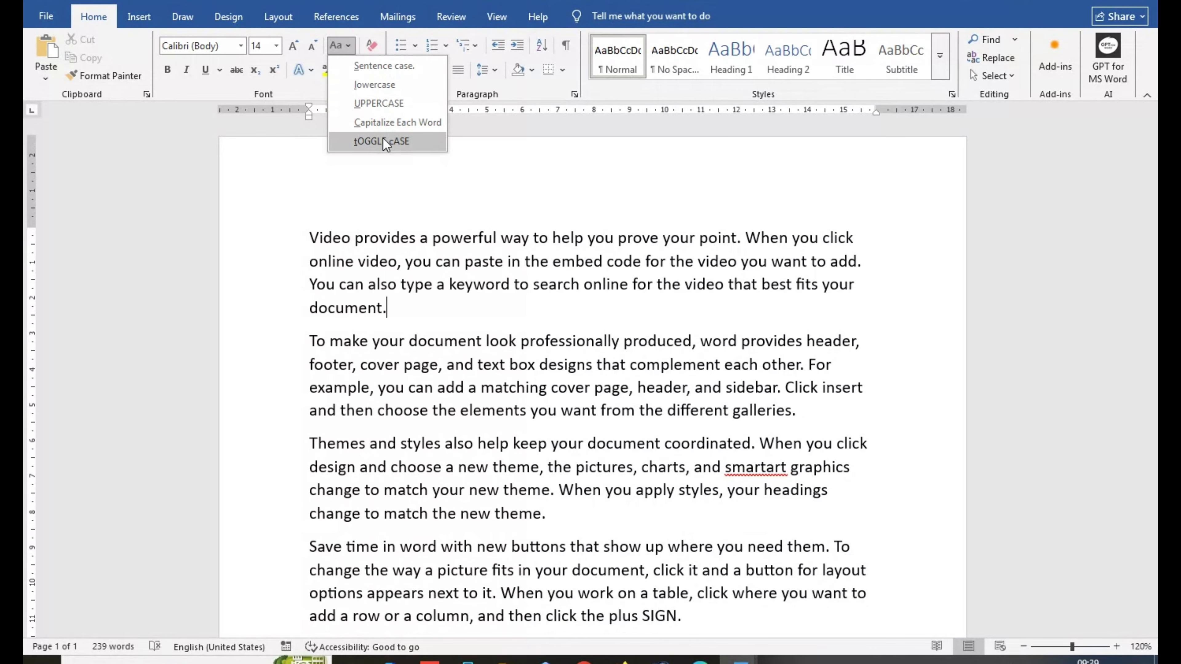
left_click(389, 195)
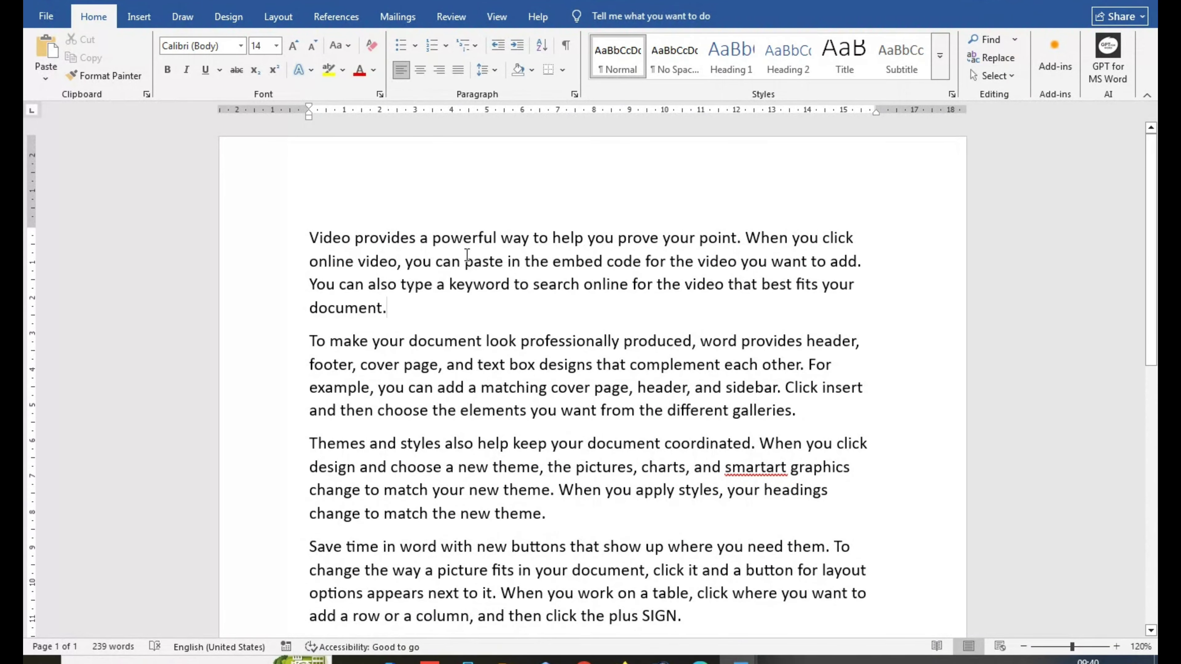
Make the opening words "Video provides a powerful way" in the first paragraph bold.
left_click_drag(531, 237, 305, 218)
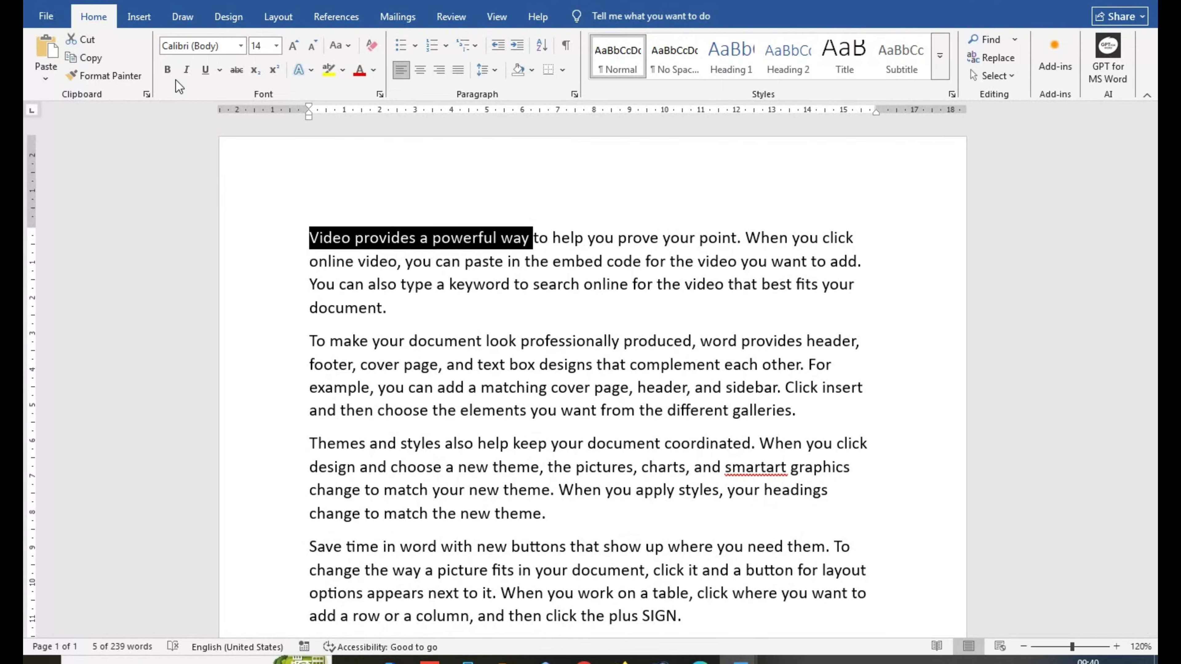
key("ctrl+b")
left_click(378, 304)
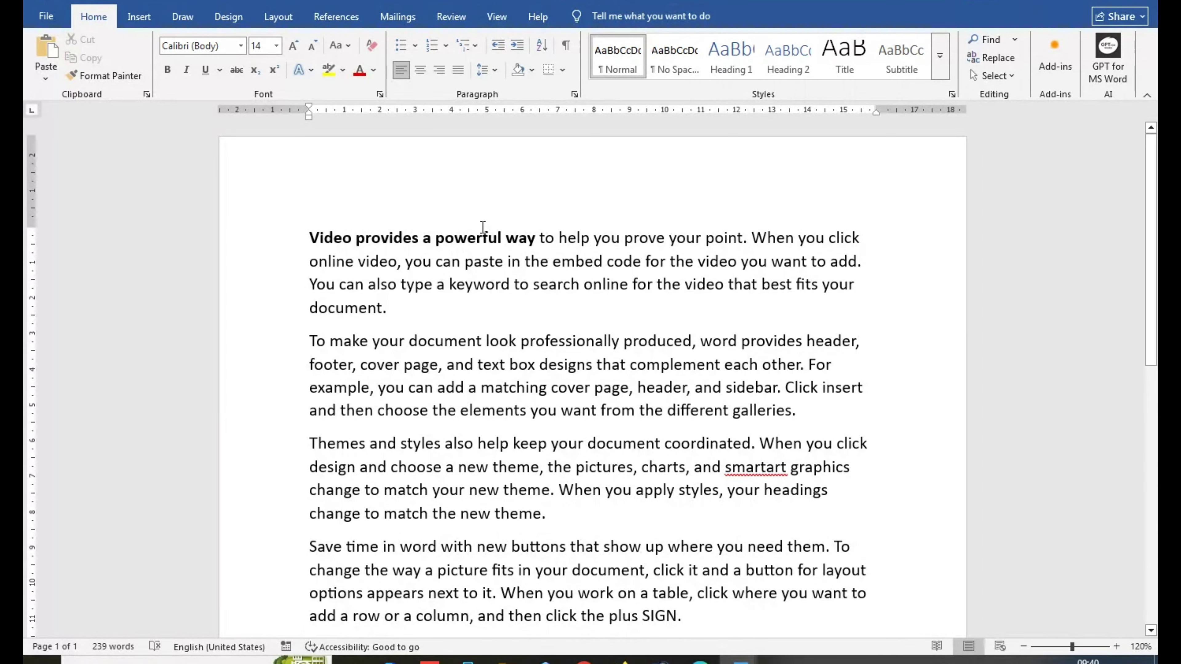
Insert a hyphen after "To make your document look" in the second paragraph and make those words bold.
left_click(516, 342)
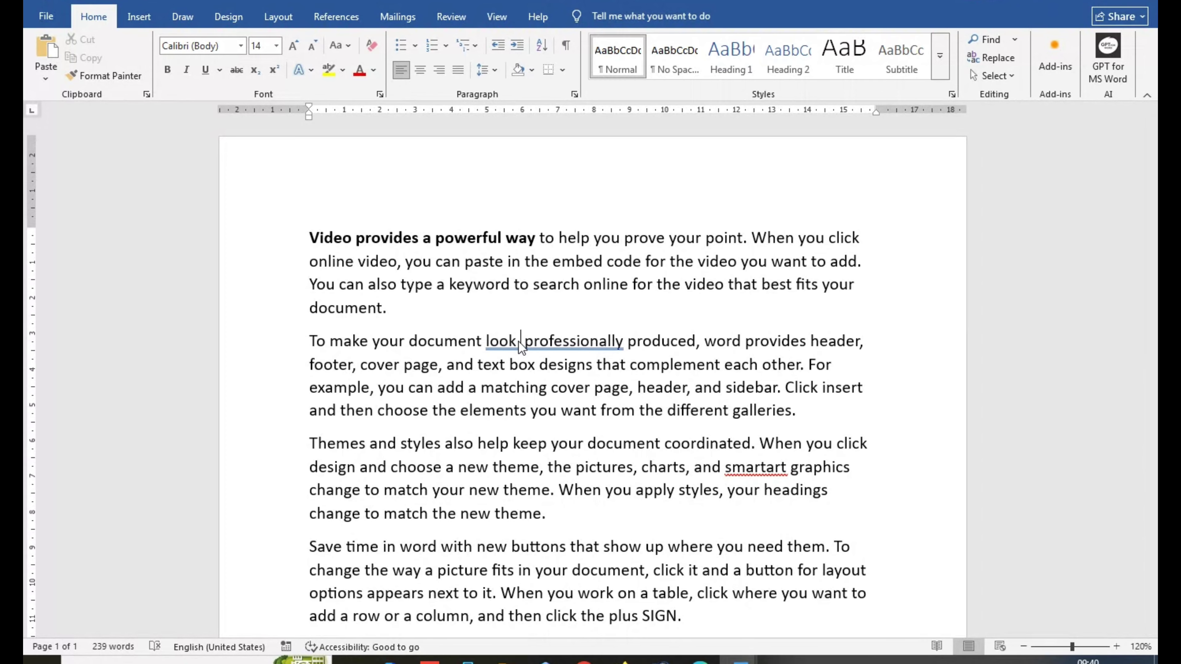
type("-")
left_click_drag(520, 341, 311, 340)
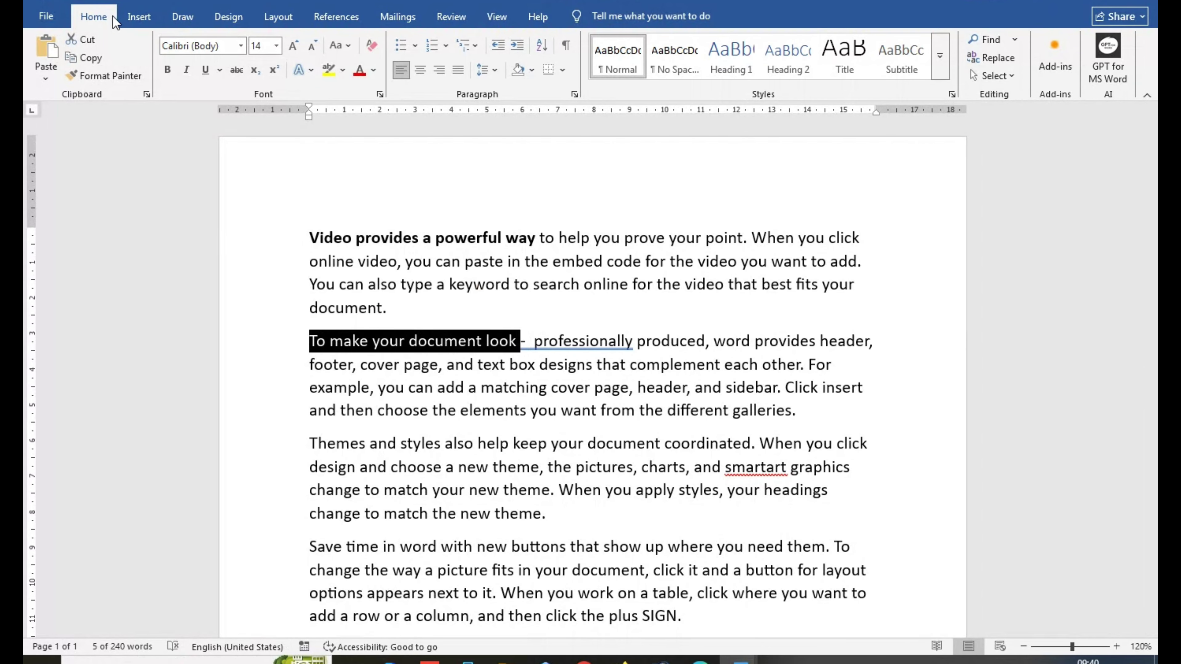
left_click(169, 71)
left_click(415, 367)
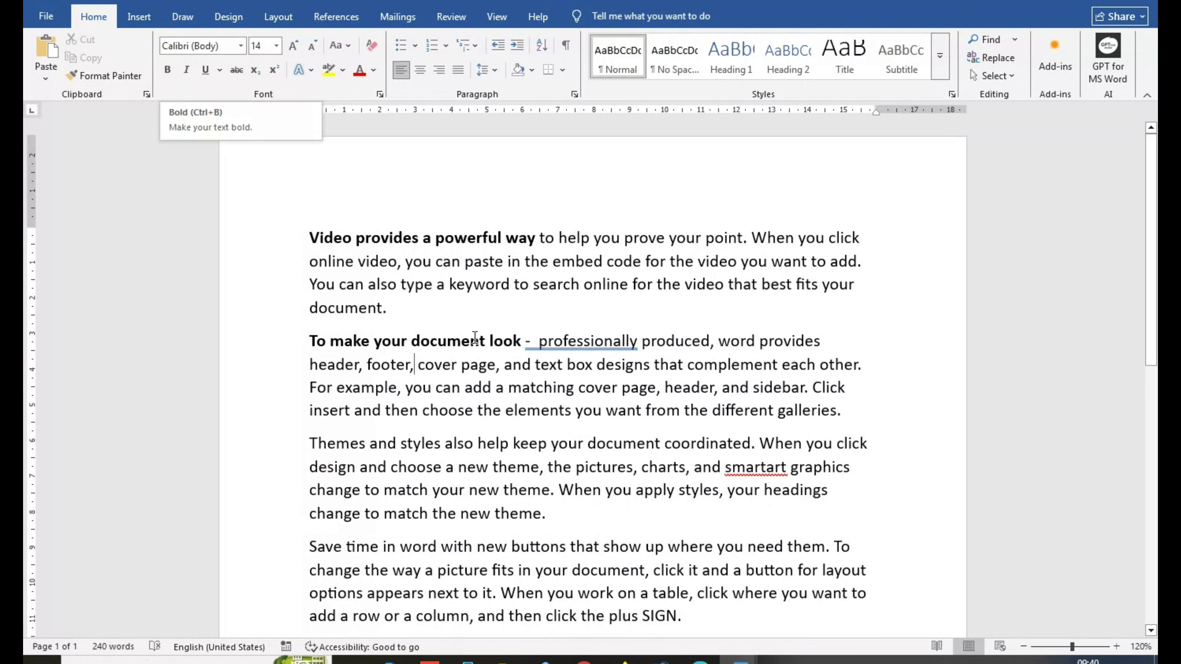
Make the word "document." at the end of the first paragraph bold.
left_click_drag(386, 308, 323, 310)
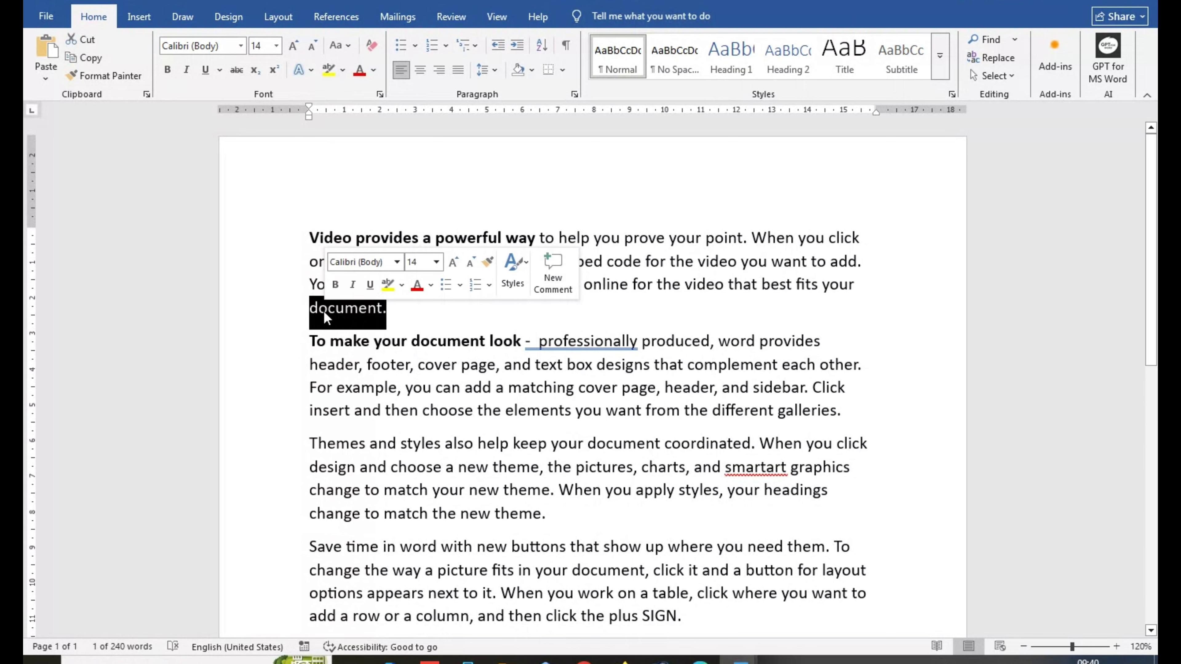
key("ctrl+b")
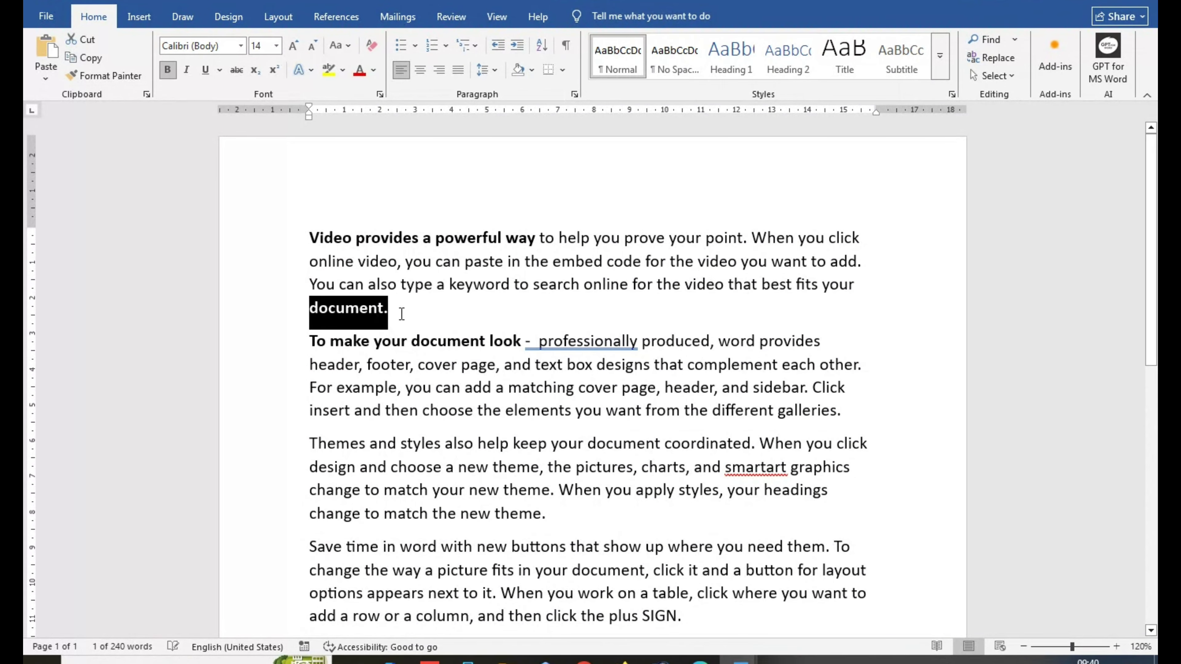
left_click(411, 309)
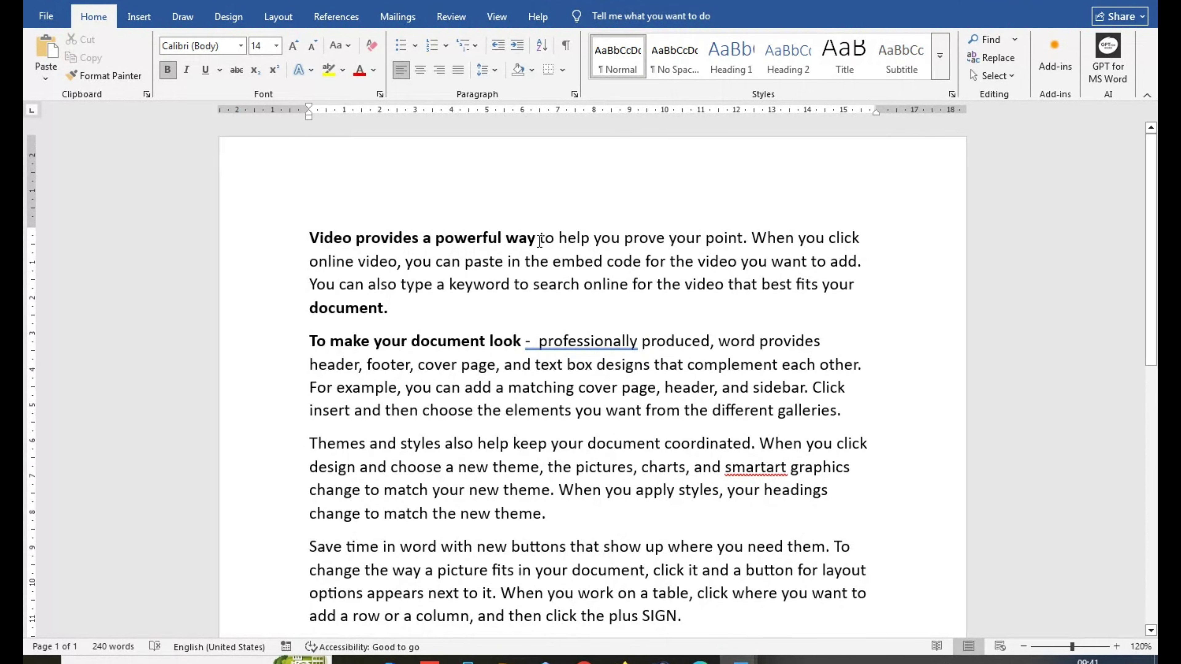
Italicize the opening words "Video provides a powerful way" in the first paragraph.
left_click_drag(539, 241, 326, 236)
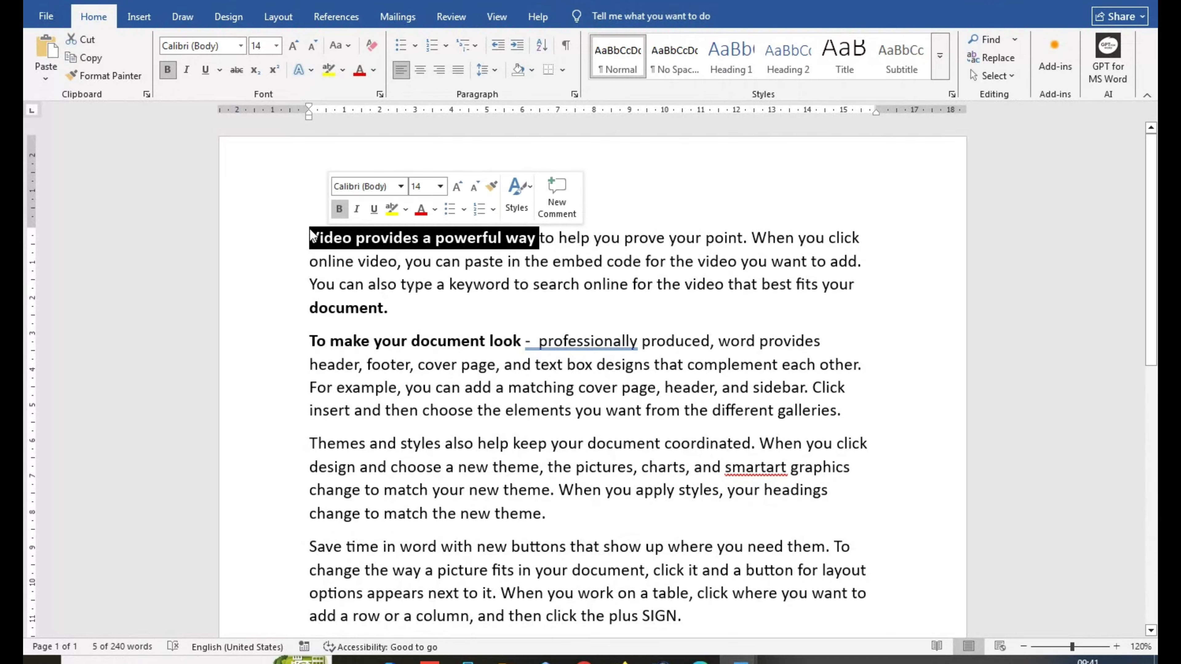
left_click(186, 68)
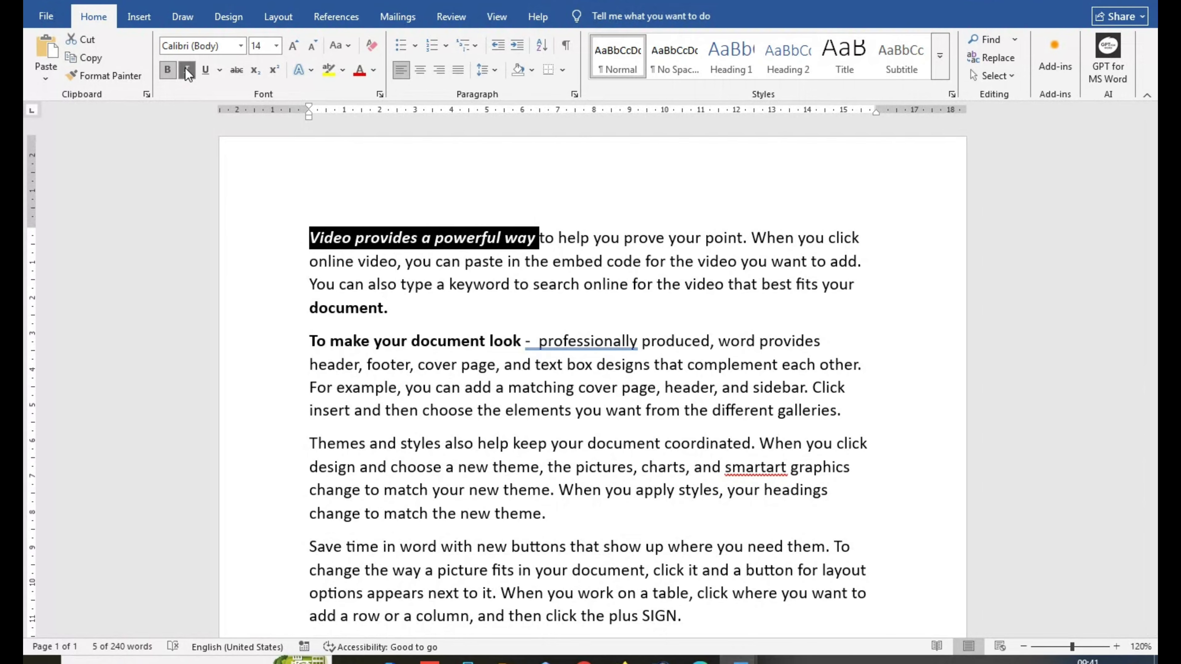
left_click(187, 71)
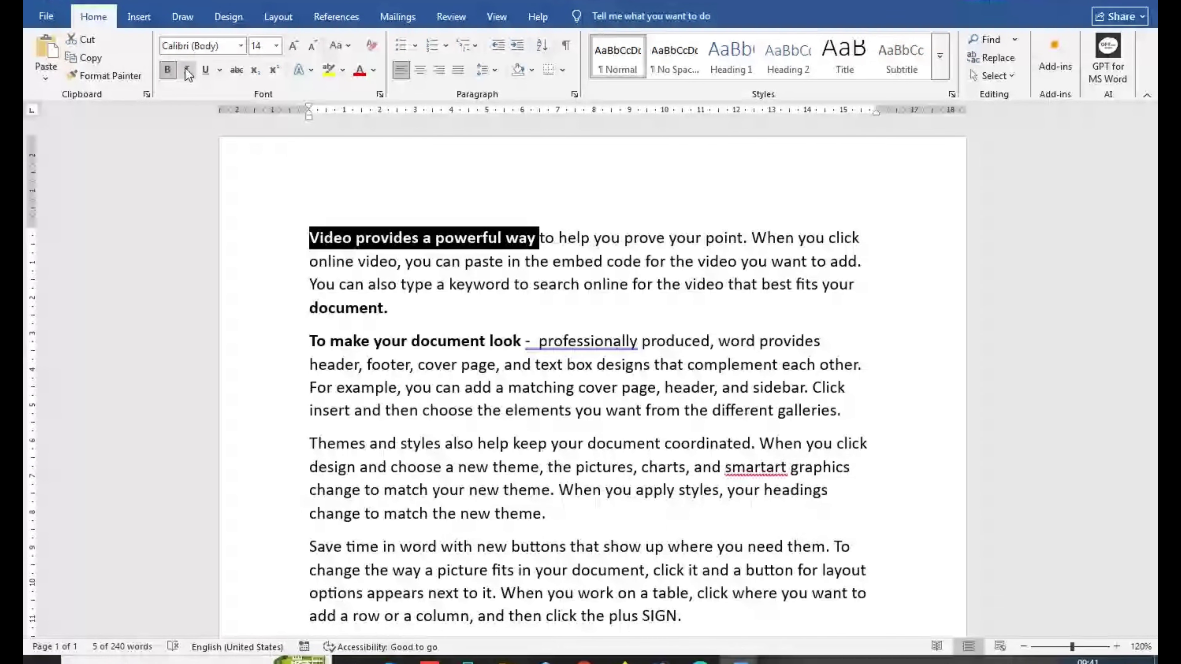
left_click(187, 71)
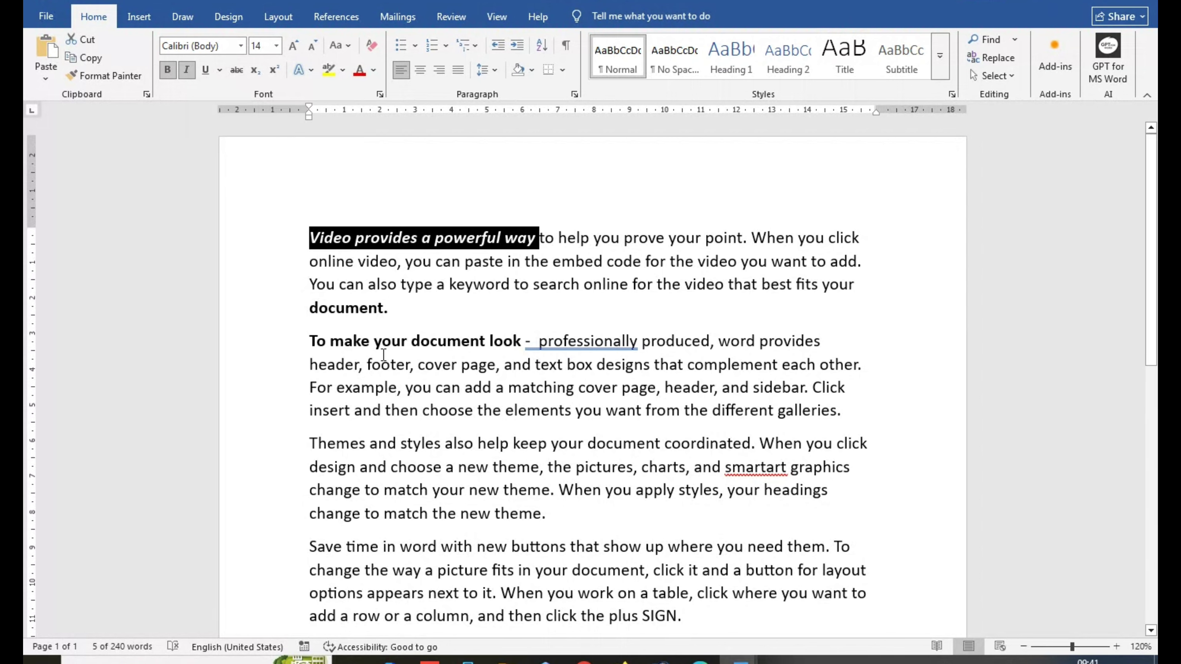
left_click(503, 262)
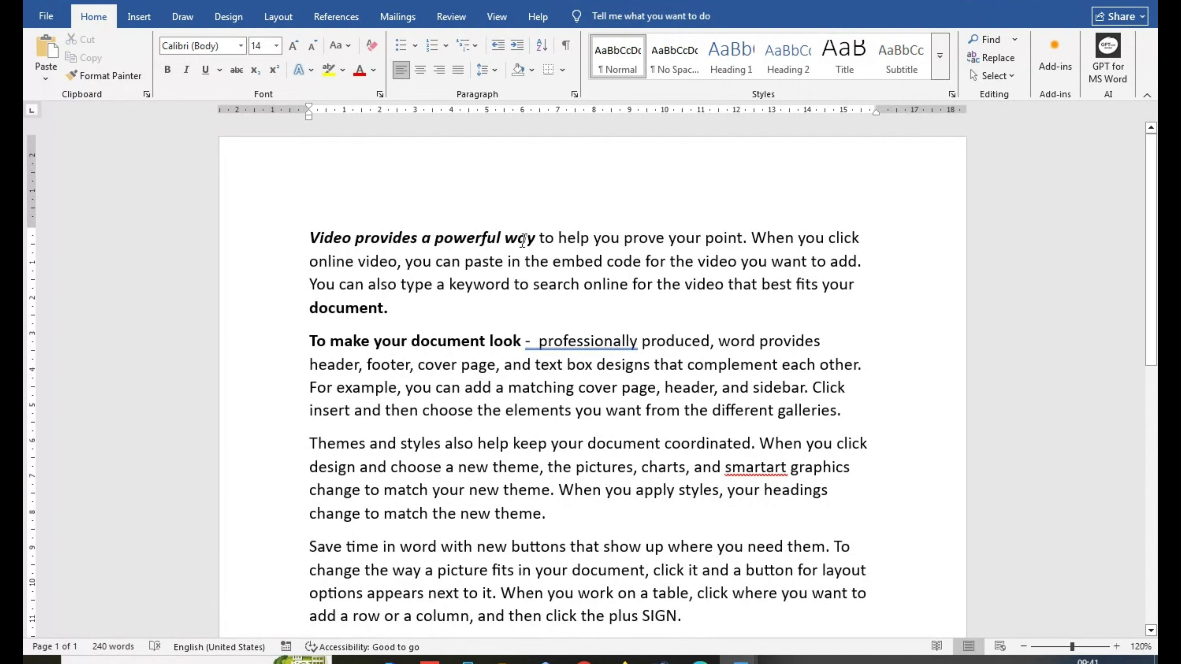
Apply a single underline to the opening words "Video provides a powerful way".
left_click_drag(537, 239, 312, 242)
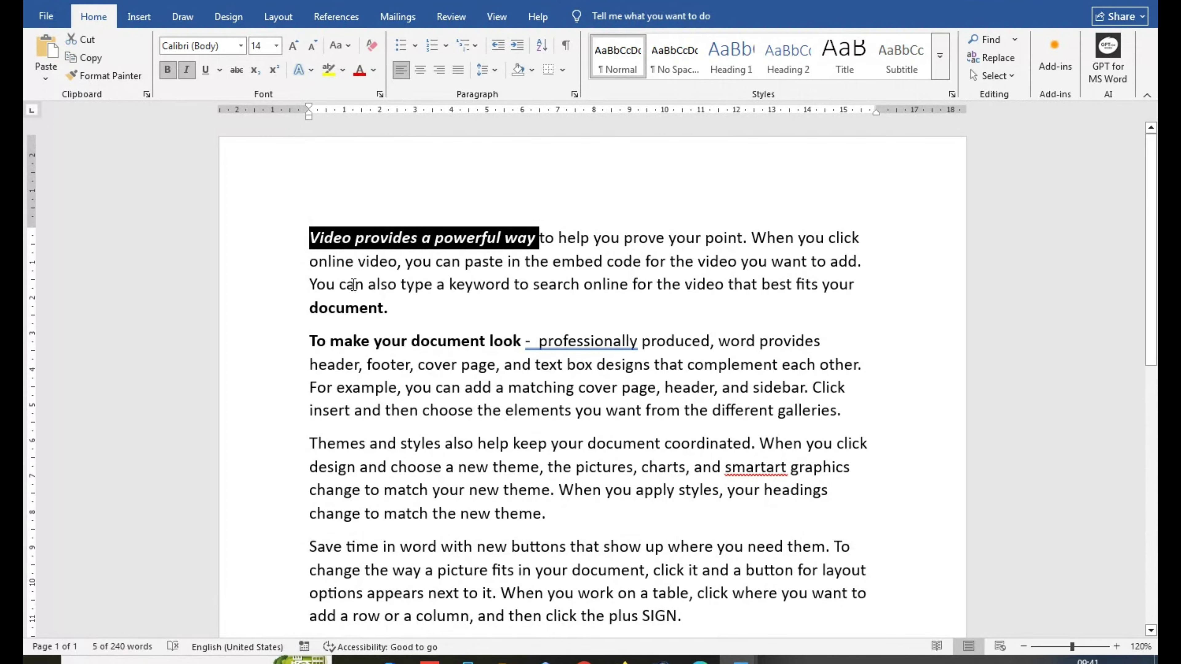
left_click(207, 71)
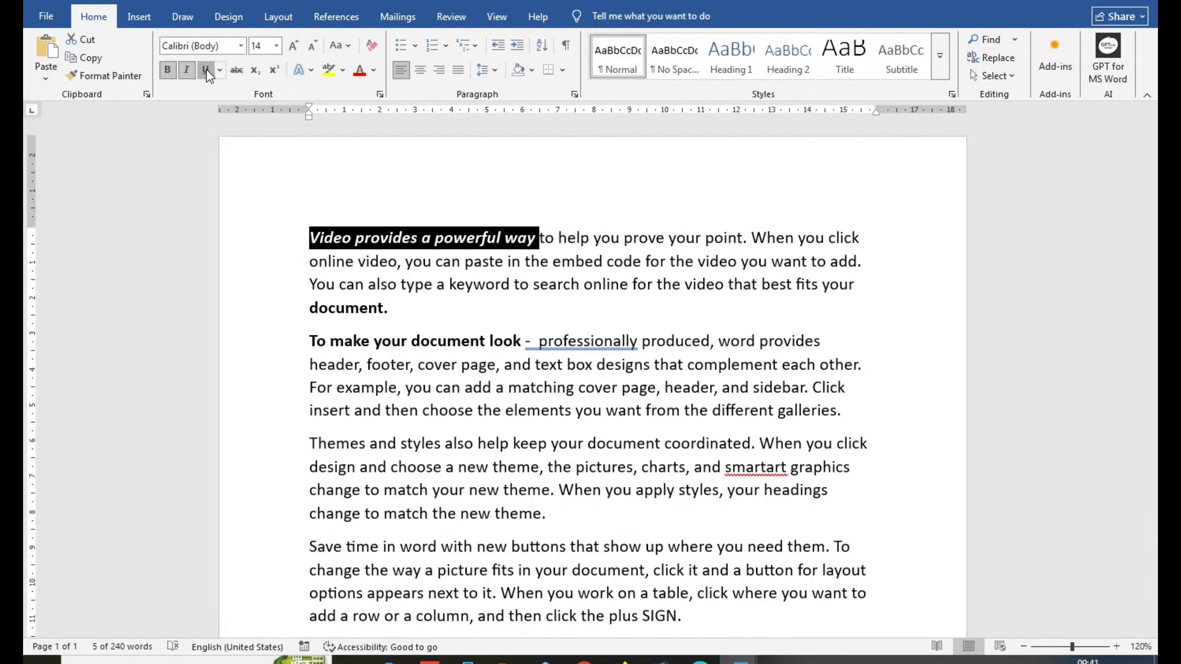
left_click(345, 307)
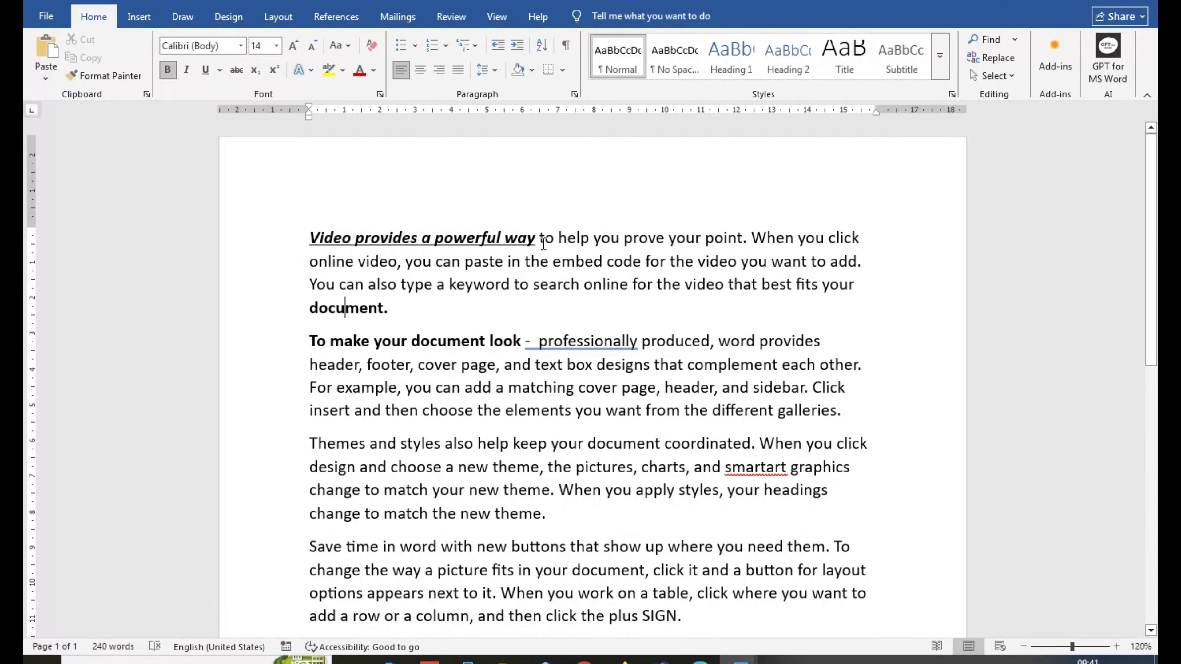
Give "Video provides a powerful way" a wavy underline and "document." at the end of the first paragraph a double underline.
left_click_drag(539, 242, 309, 240)
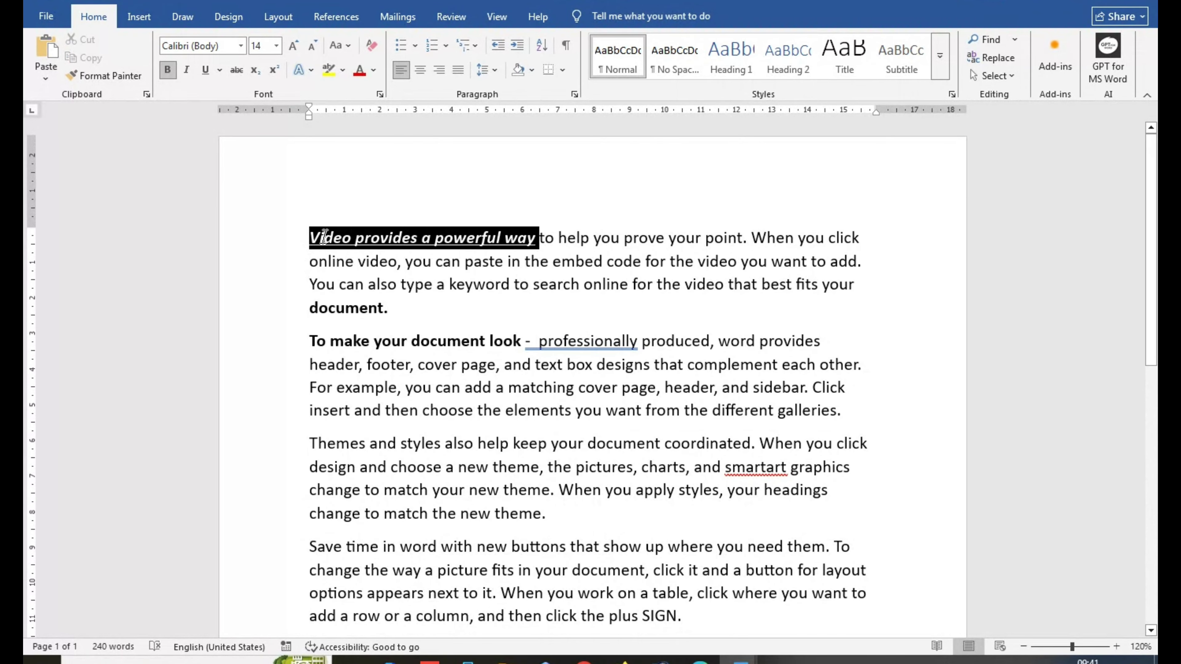
left_click(220, 72)
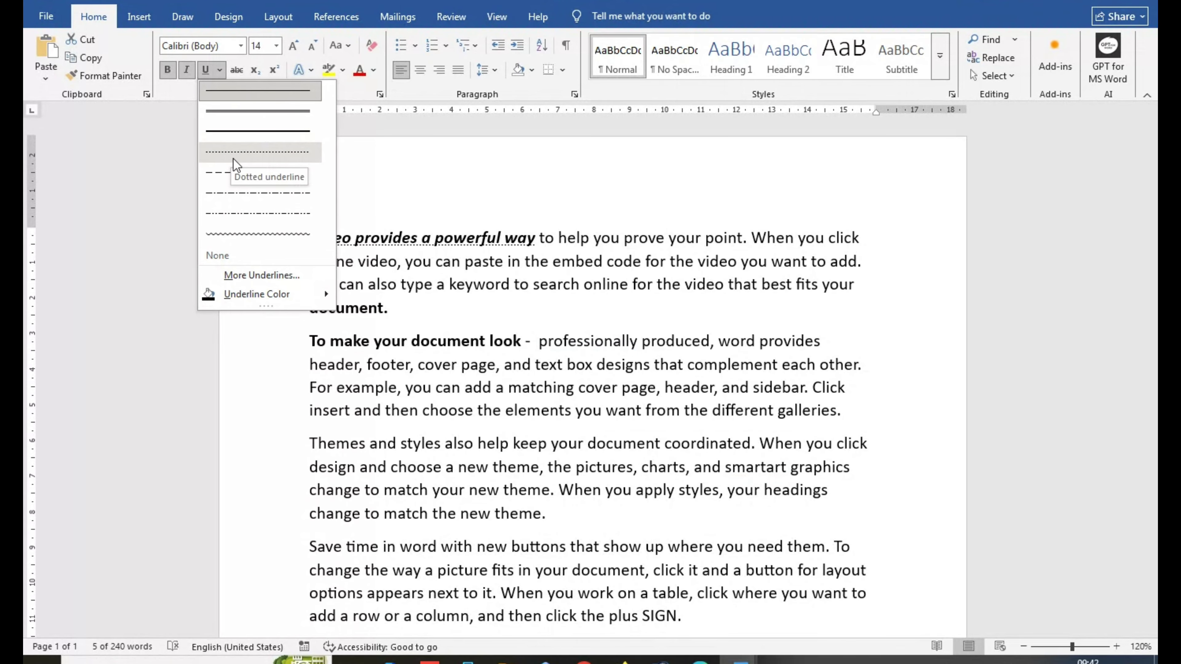
left_click(262, 234)
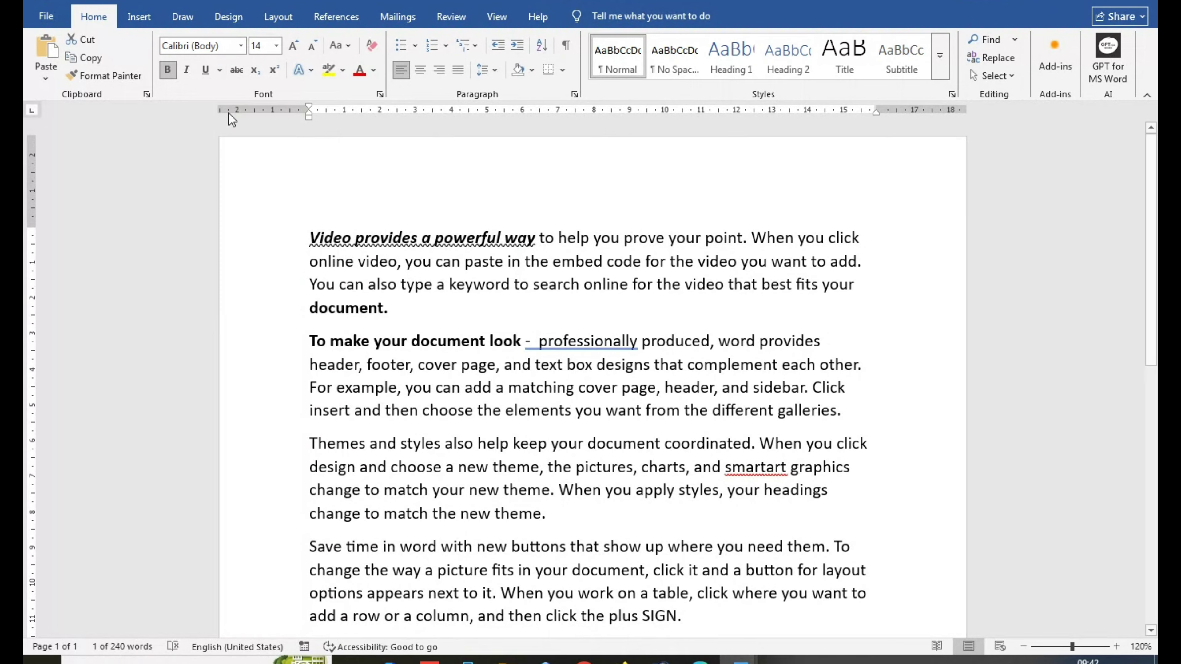
left_click(410, 312)
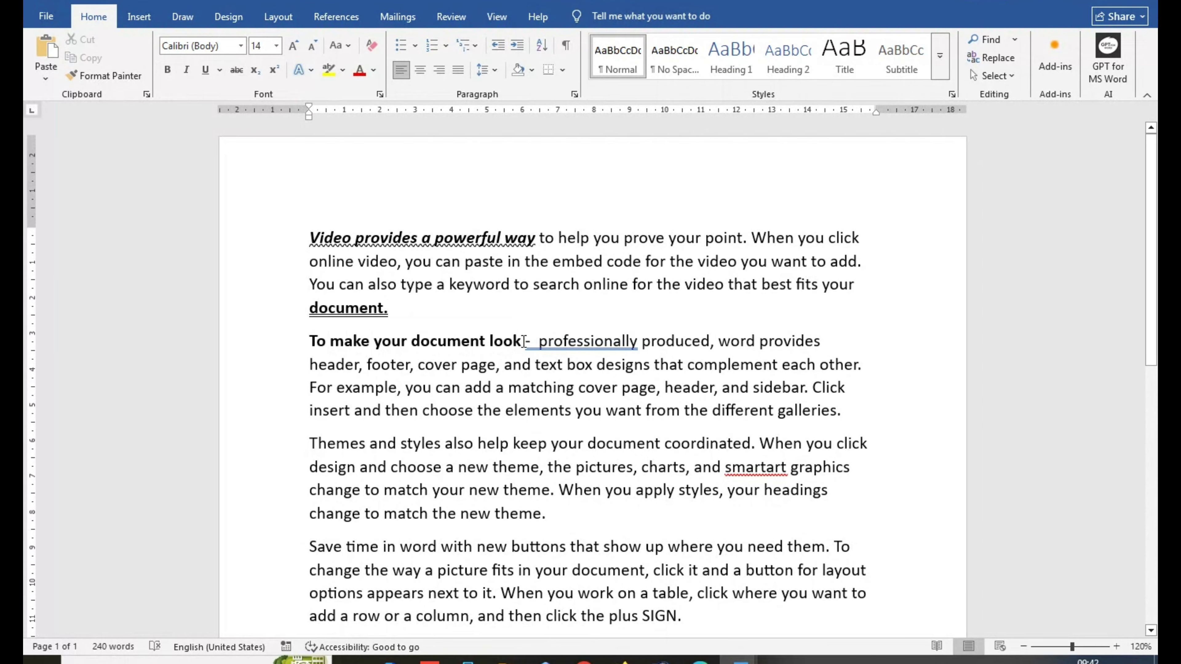
Apply strikethrough to the words "To make your document look" at the start of the second paragraph.
left_click_drag(523, 343, 324, 343)
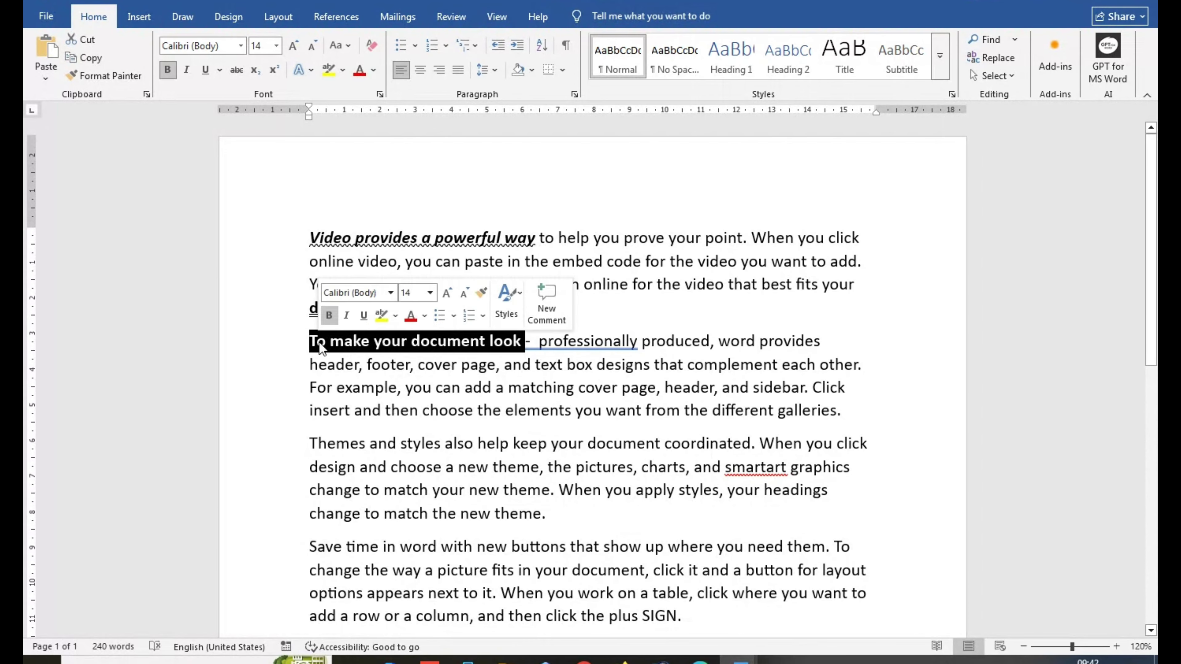
left_click(486, 411)
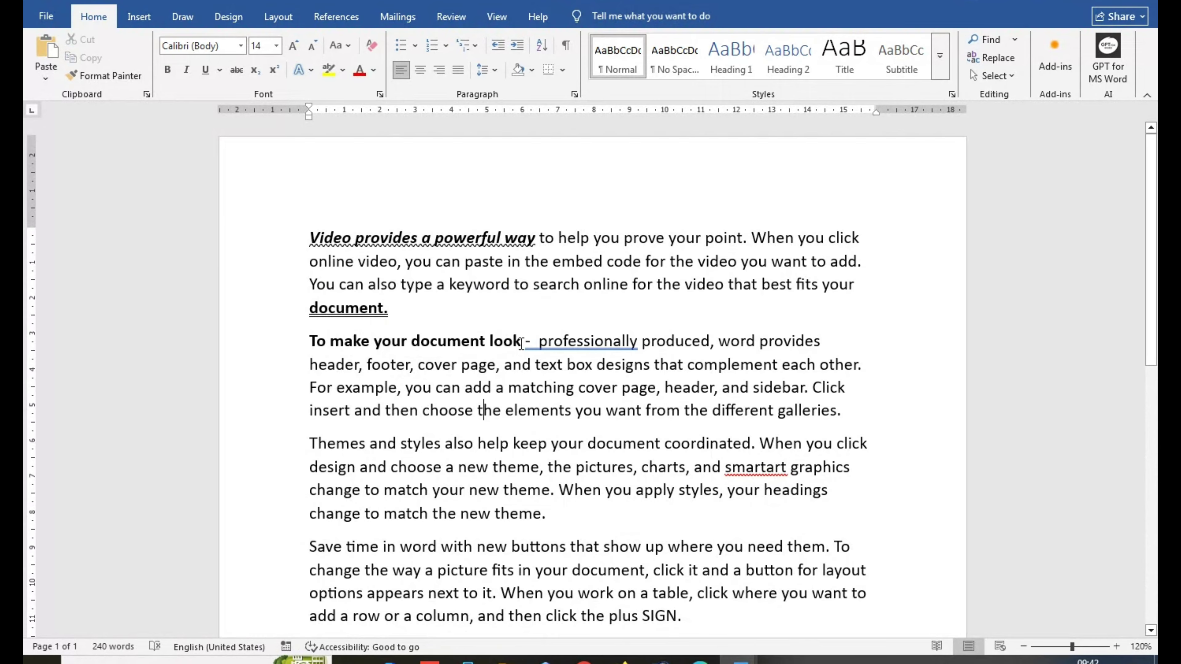
left_click_drag(524, 343, 315, 343)
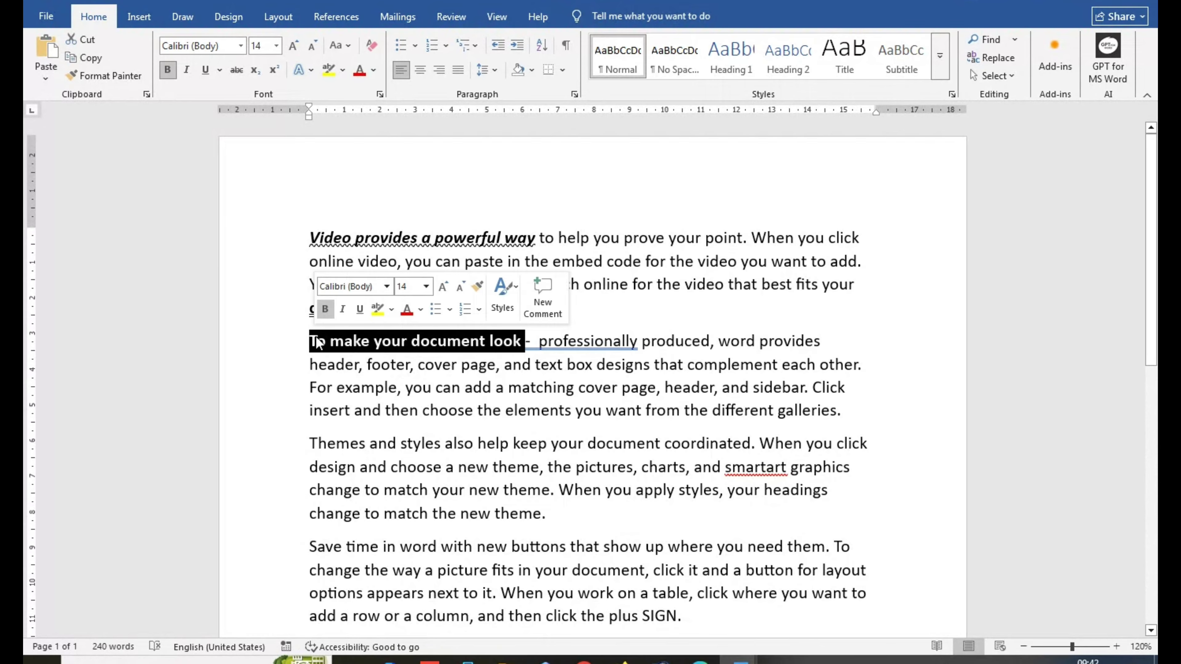
left_click(234, 74)
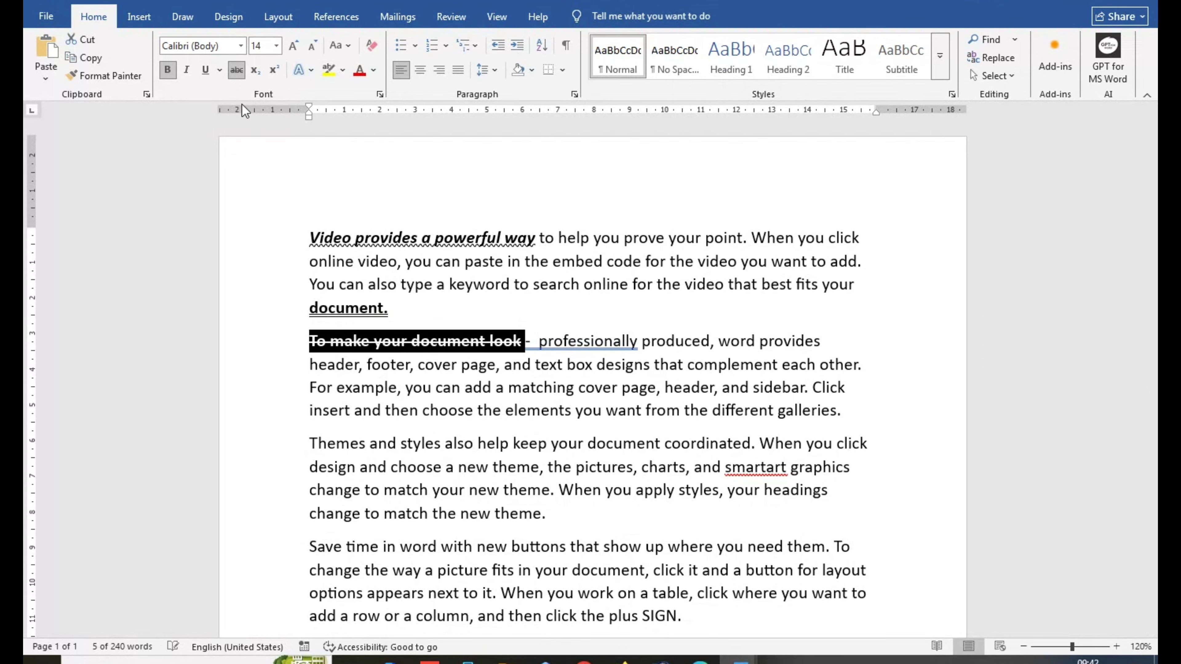
left_click(359, 365)
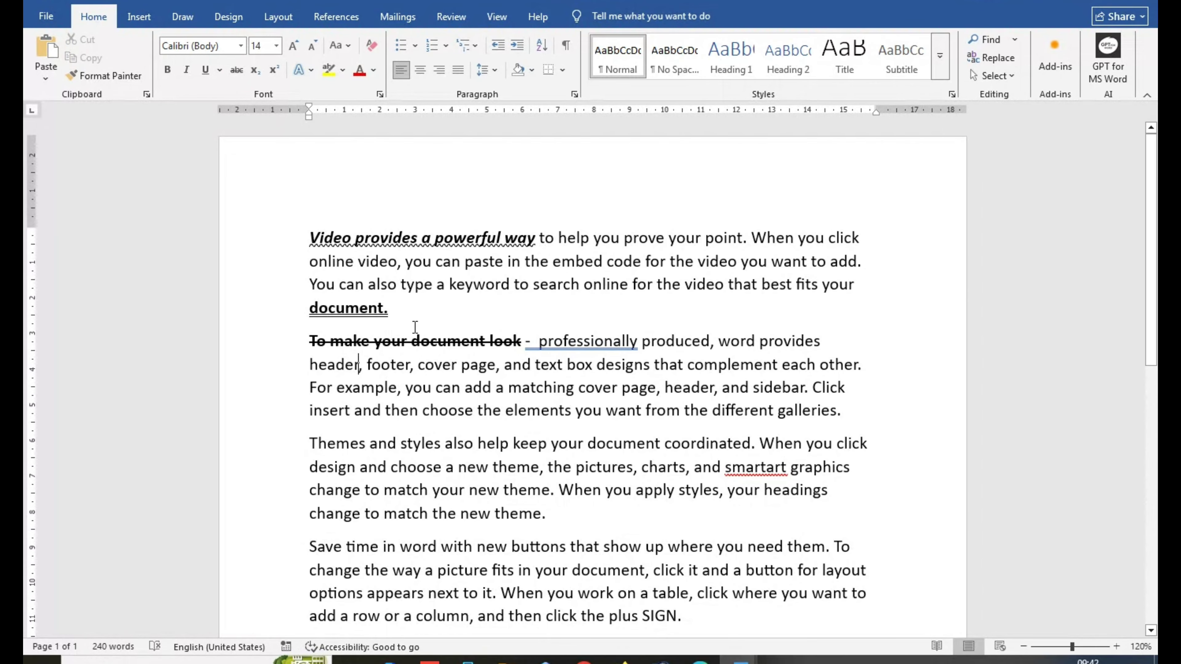
Below the first paragraph, add 2000 with strikethrough and 1500 on the following line, both without bold or underline.
left_click(395, 309)
key("Return")
type("50")
key("BackSpace")
key("BackSpace")
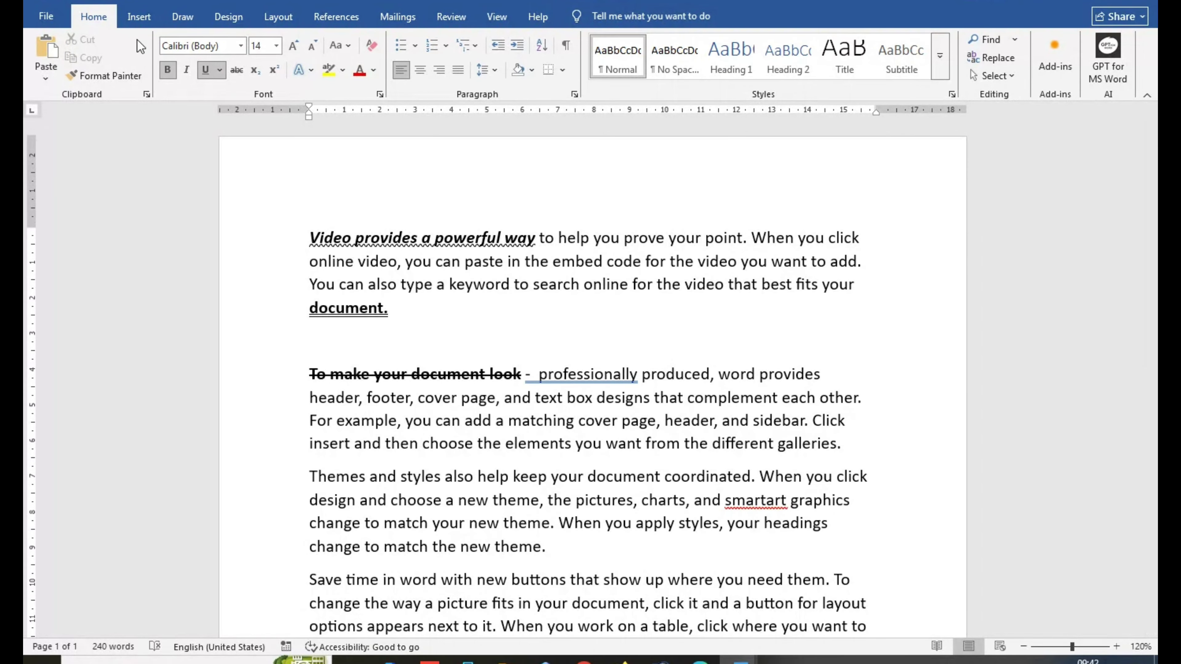
left_click(167, 70)
left_click(206, 70)
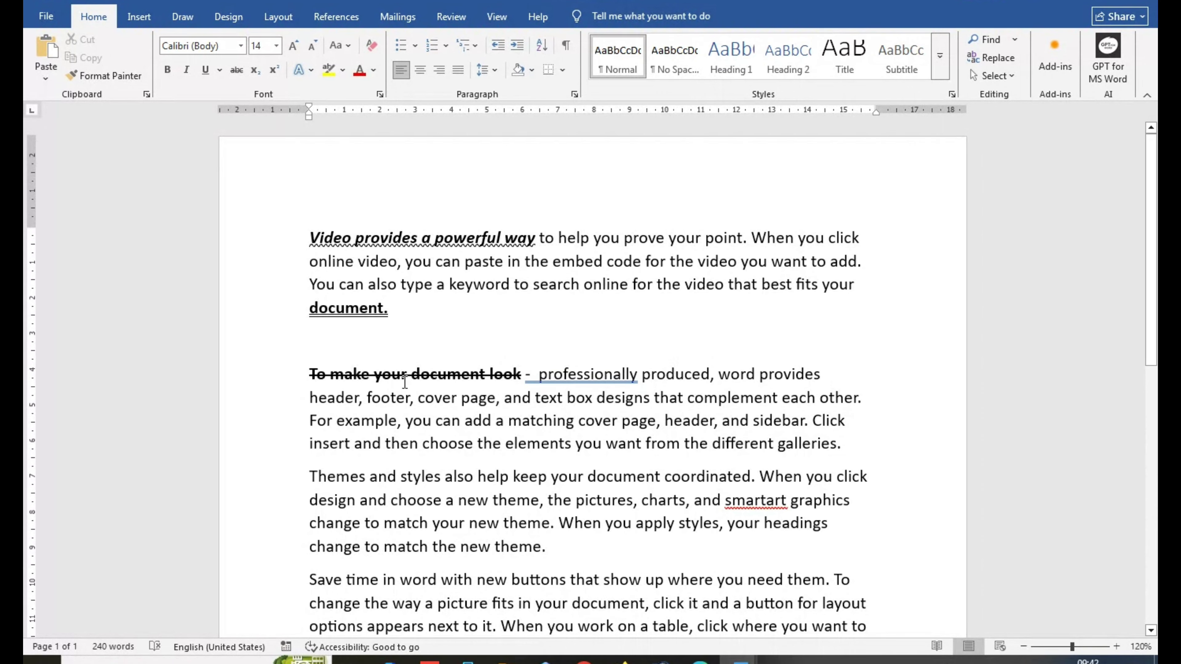
type("2000")
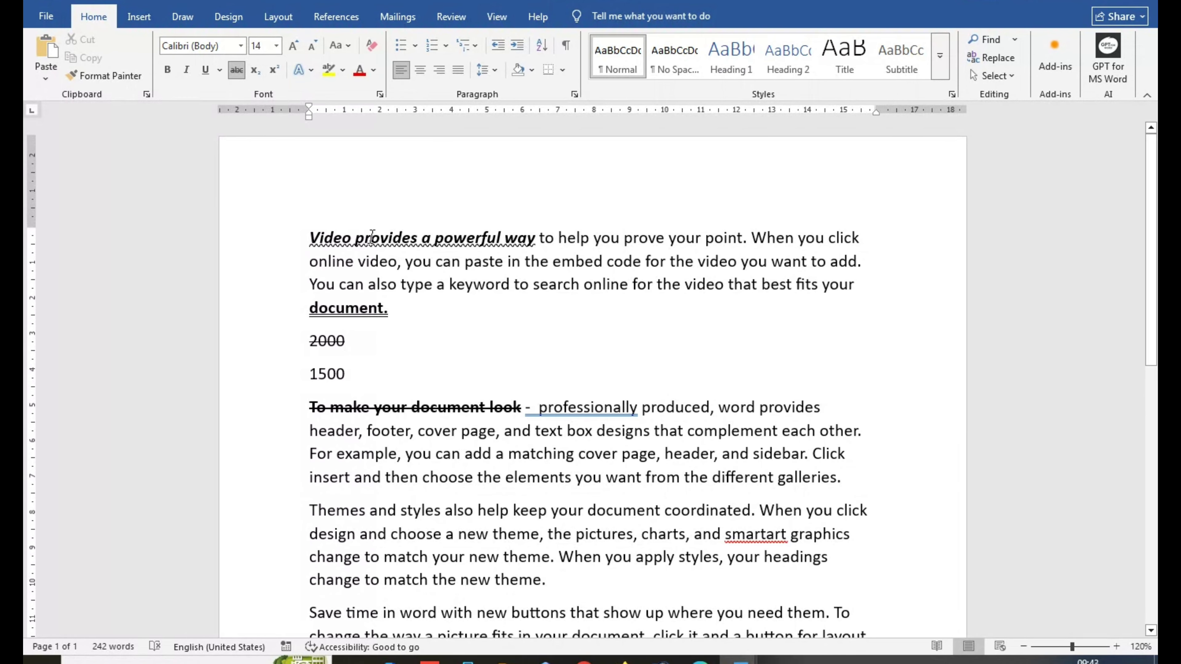
Add a bold H2O line above the first paragraph and format its 2 as subscript.
key("ctrl+z")
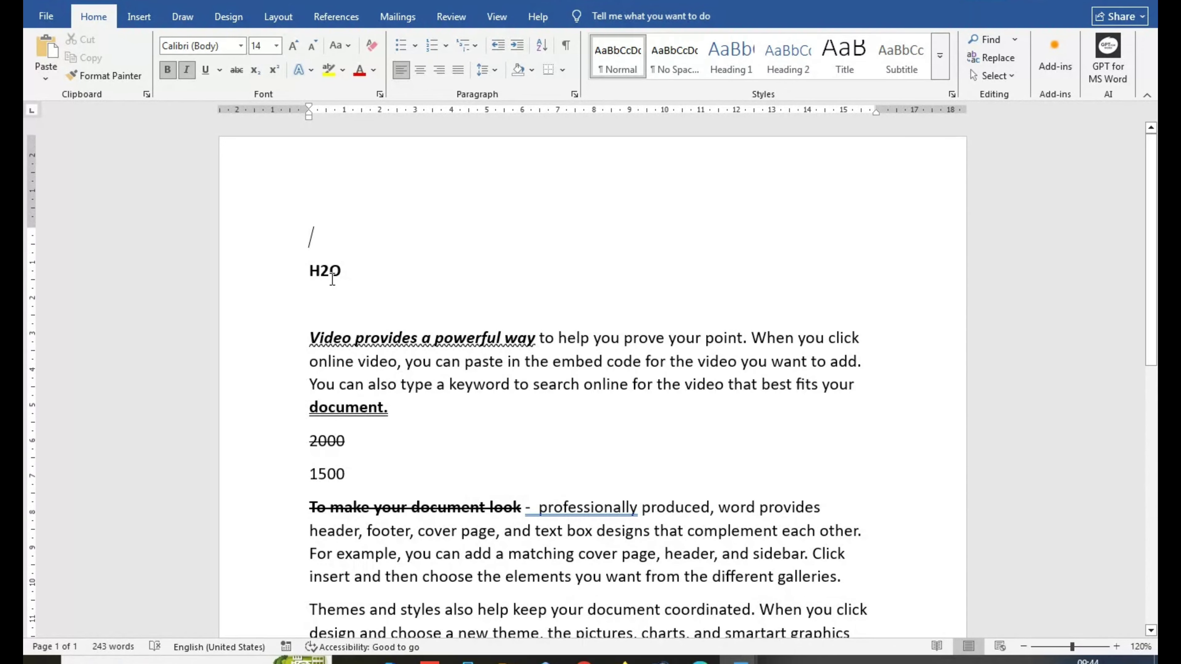
left_click_drag(329, 278, 320, 278)
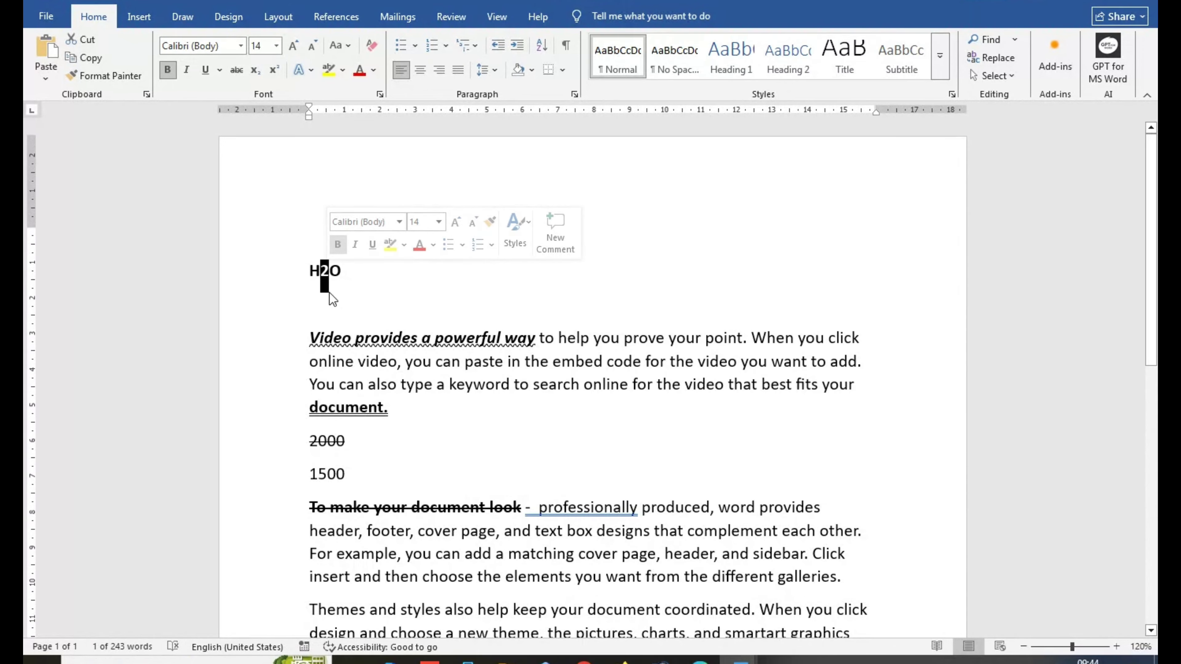
left_click(385, 292)
left_click_drag(327, 272, 328, 274)
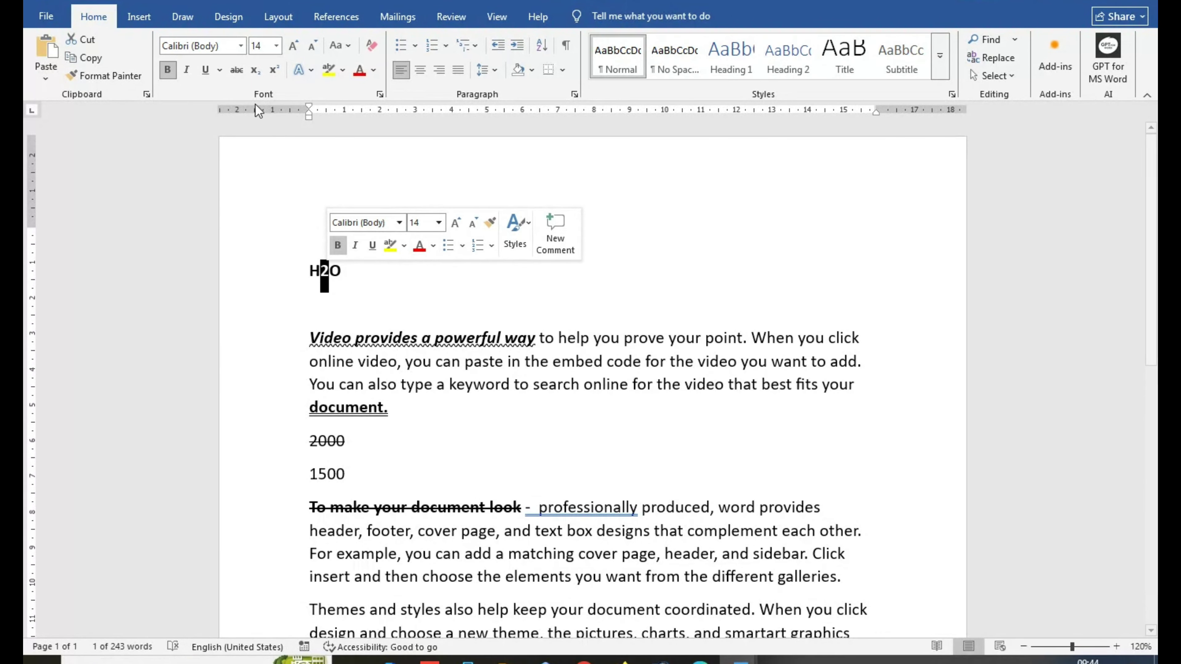
left_click(256, 72)
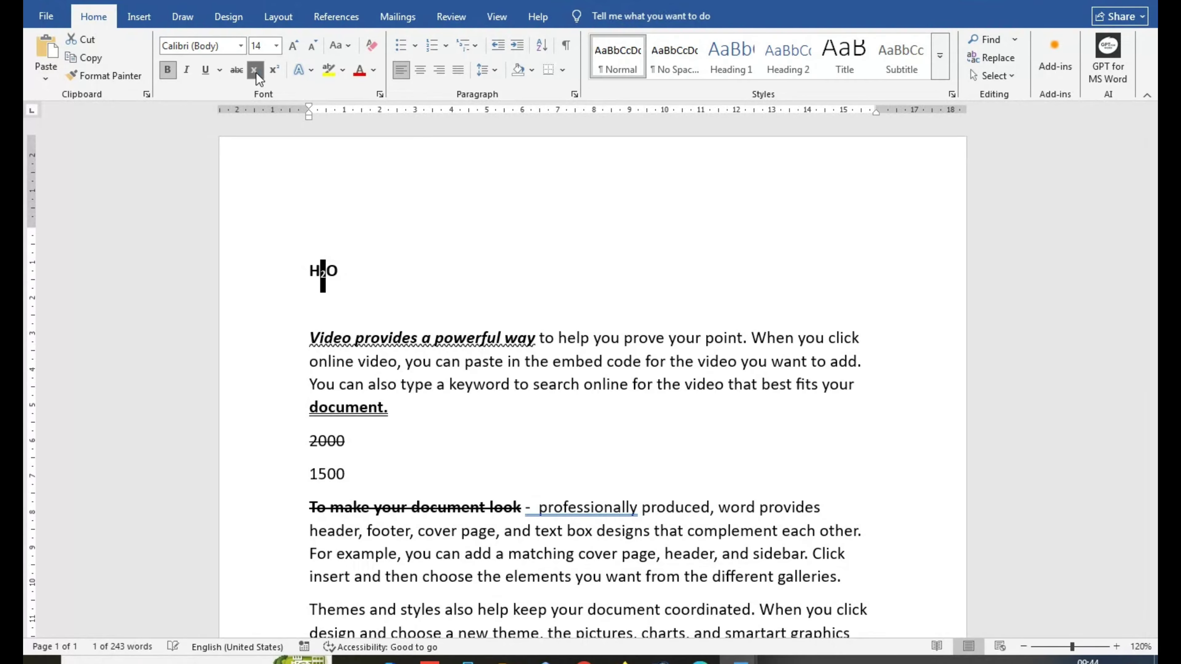
left_click(347, 276)
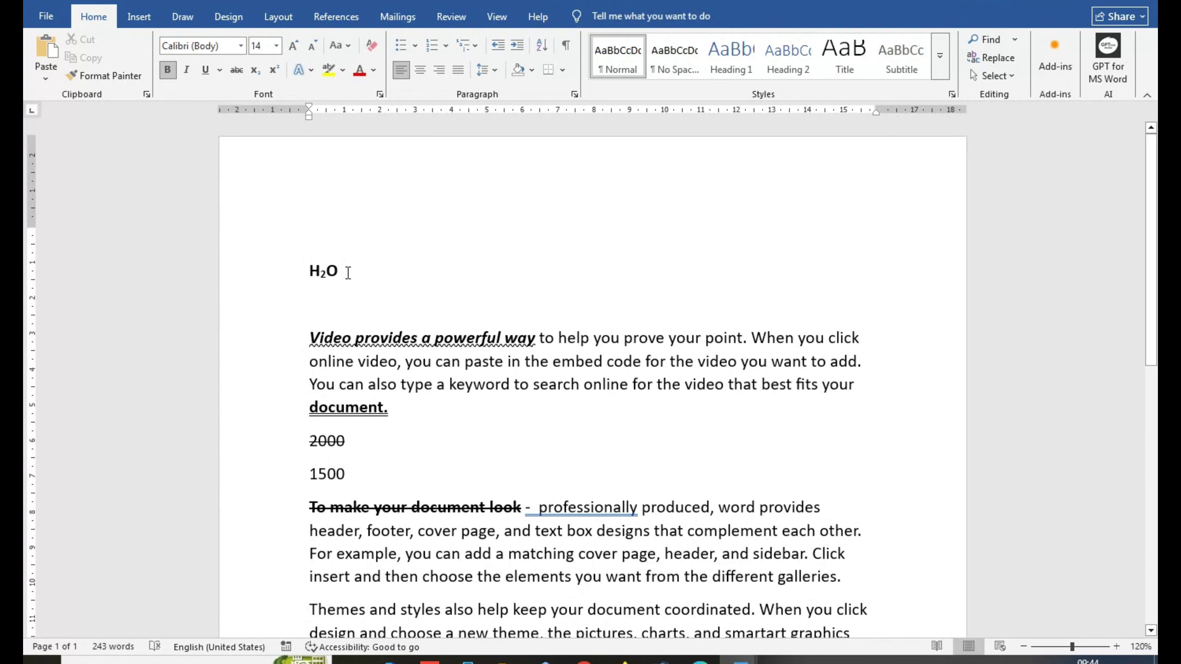
Add O2 after H2O on the same line and format its 2 as subscript.
type("O2")
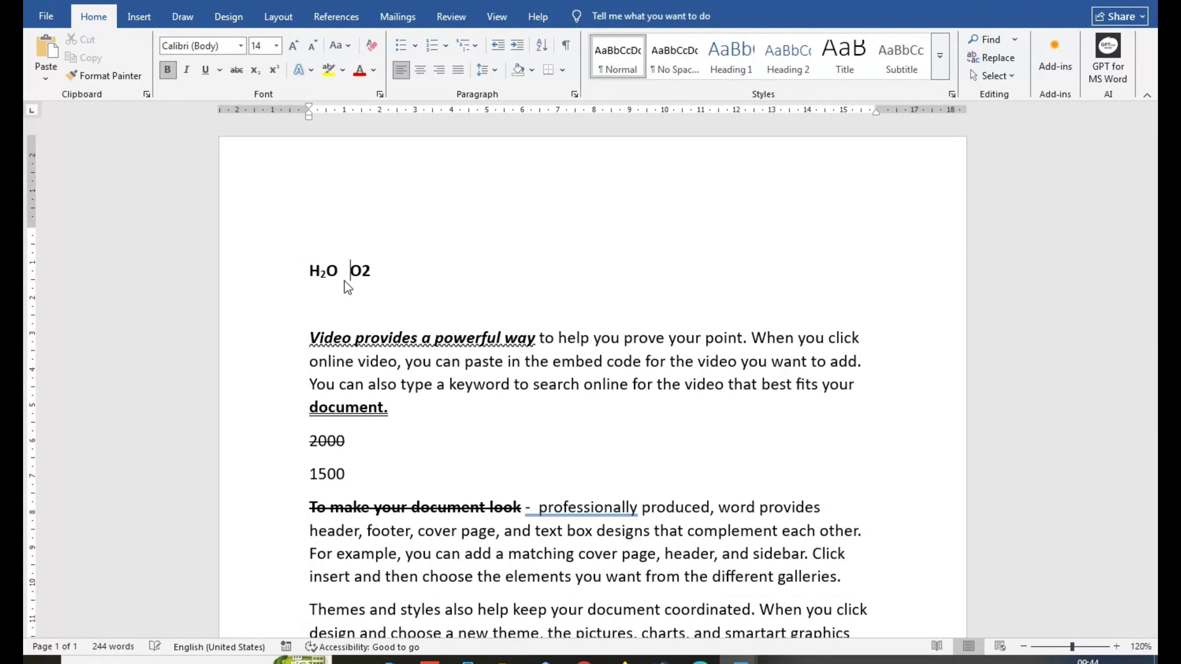
left_click_drag(366, 272, 374, 273)
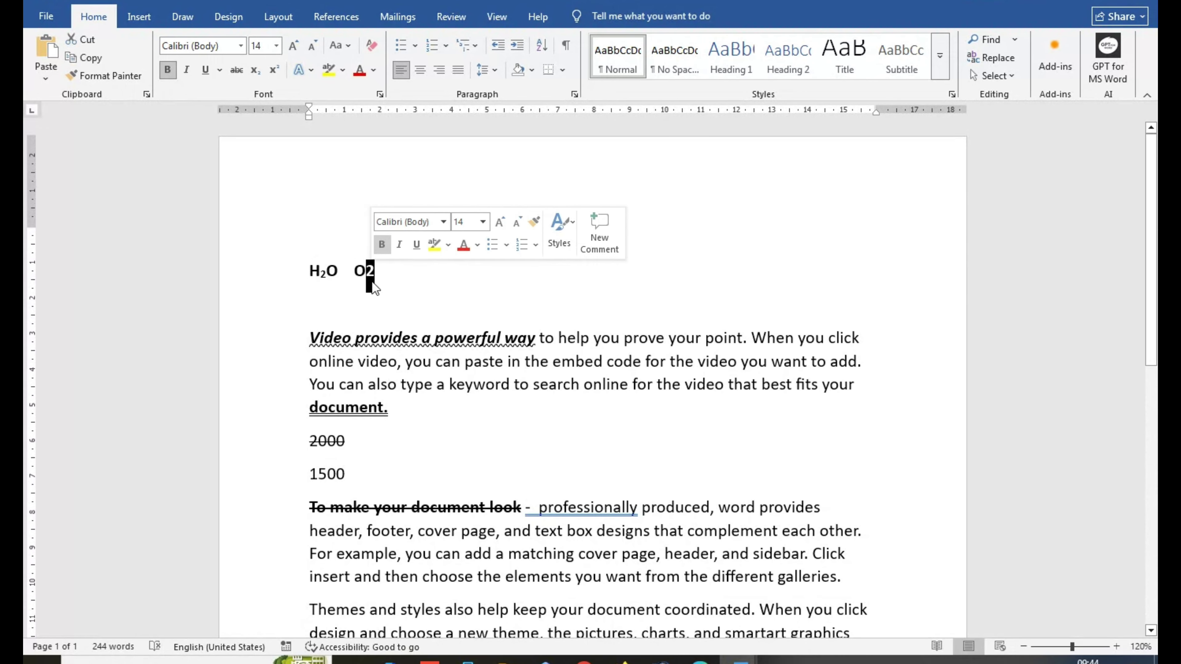
left_click(255, 73)
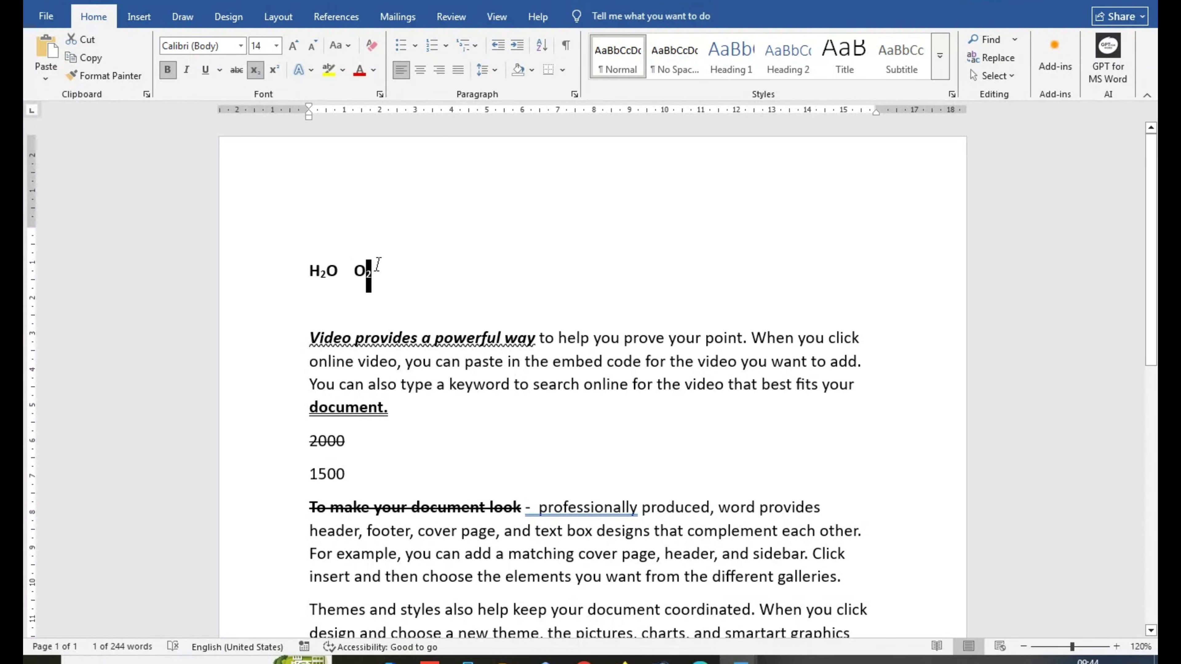
left_click(387, 269)
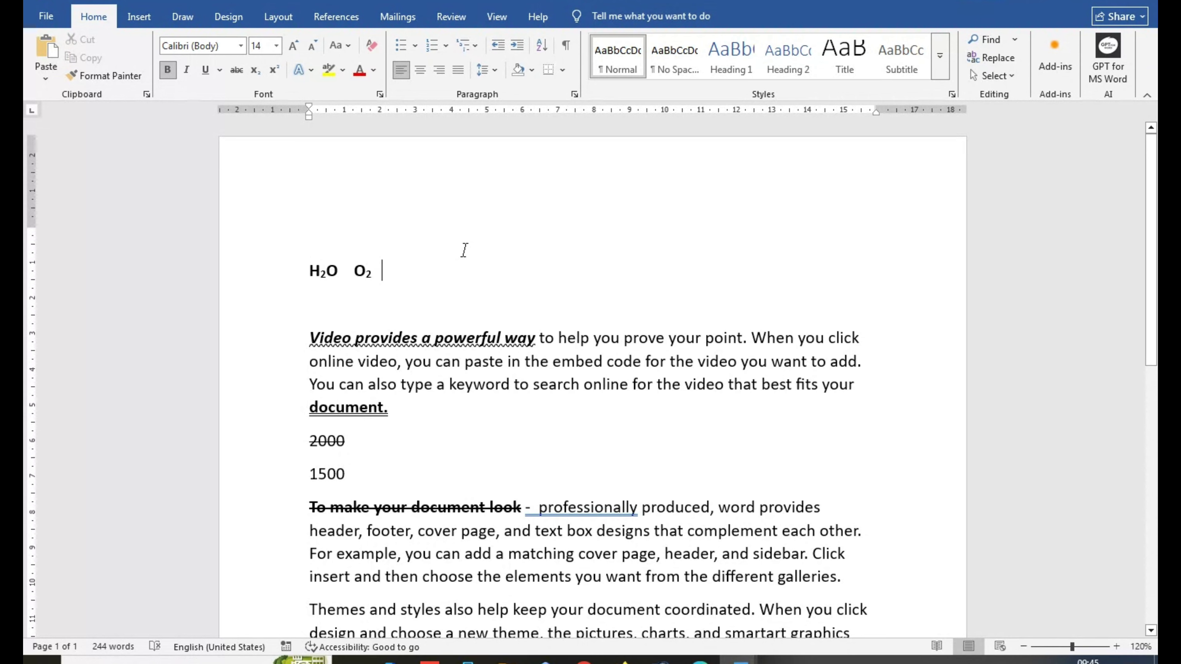
Add (a+b)2 after O2 on the formula line and format its 2 as superscript.
type("(a+b)")
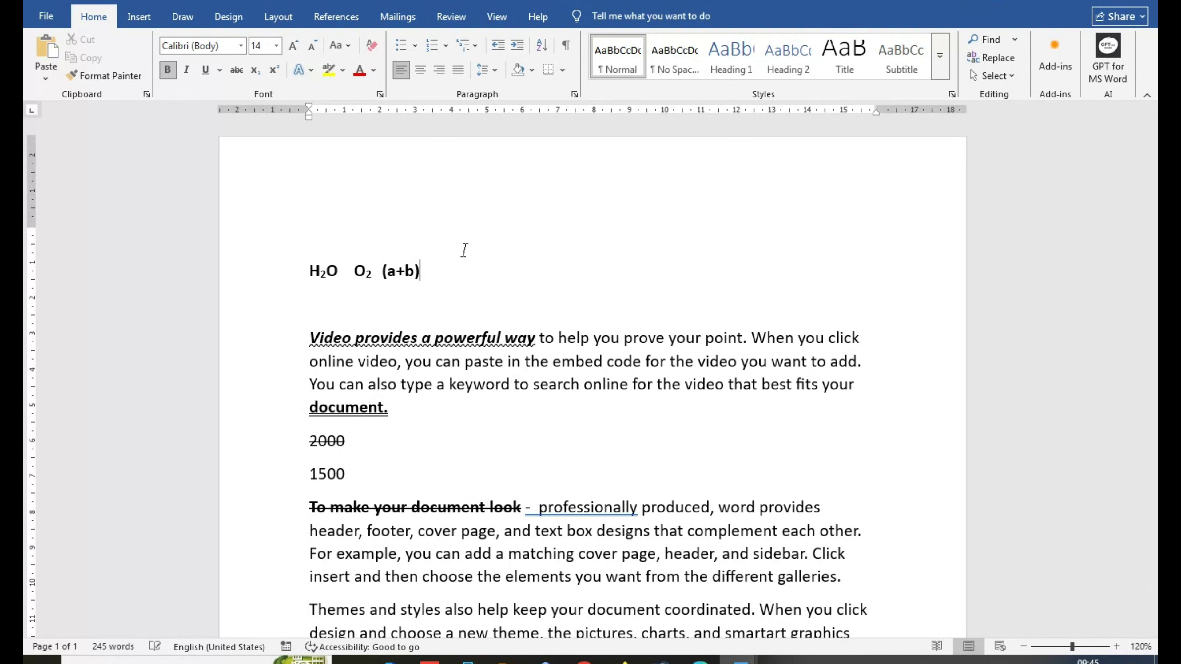
type("2")
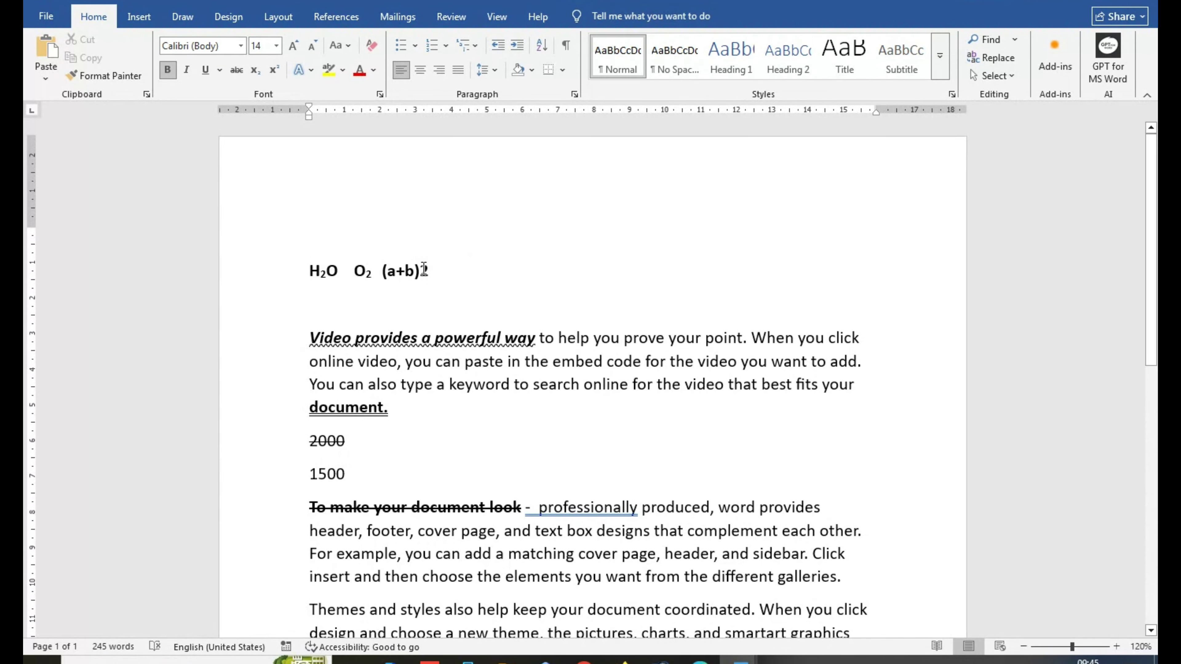
left_click_drag(421, 270, 429, 269)
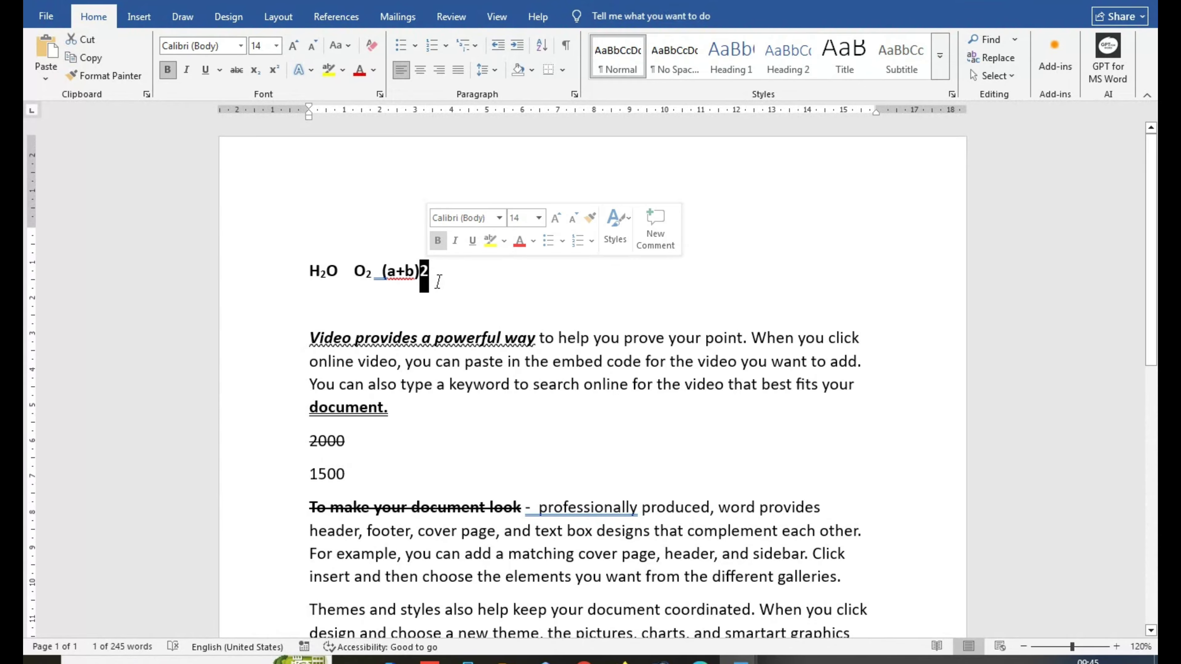
left_click(453, 274)
left_click_drag(420, 271, 427, 271)
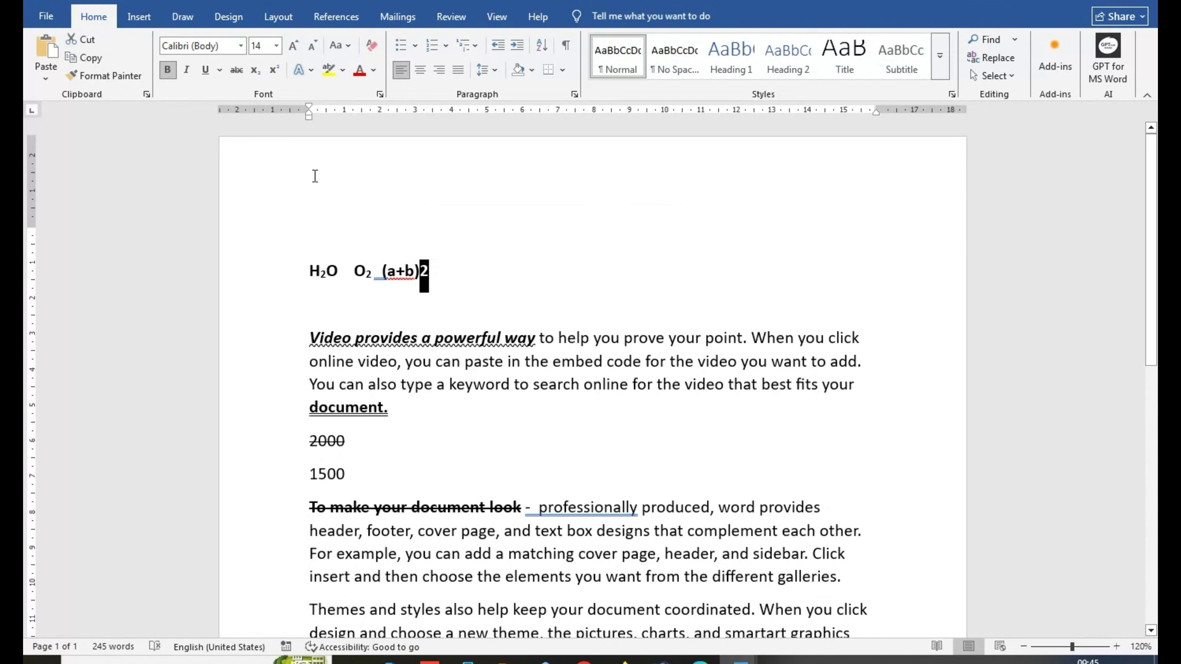
left_click(276, 66)
left_click(449, 289)
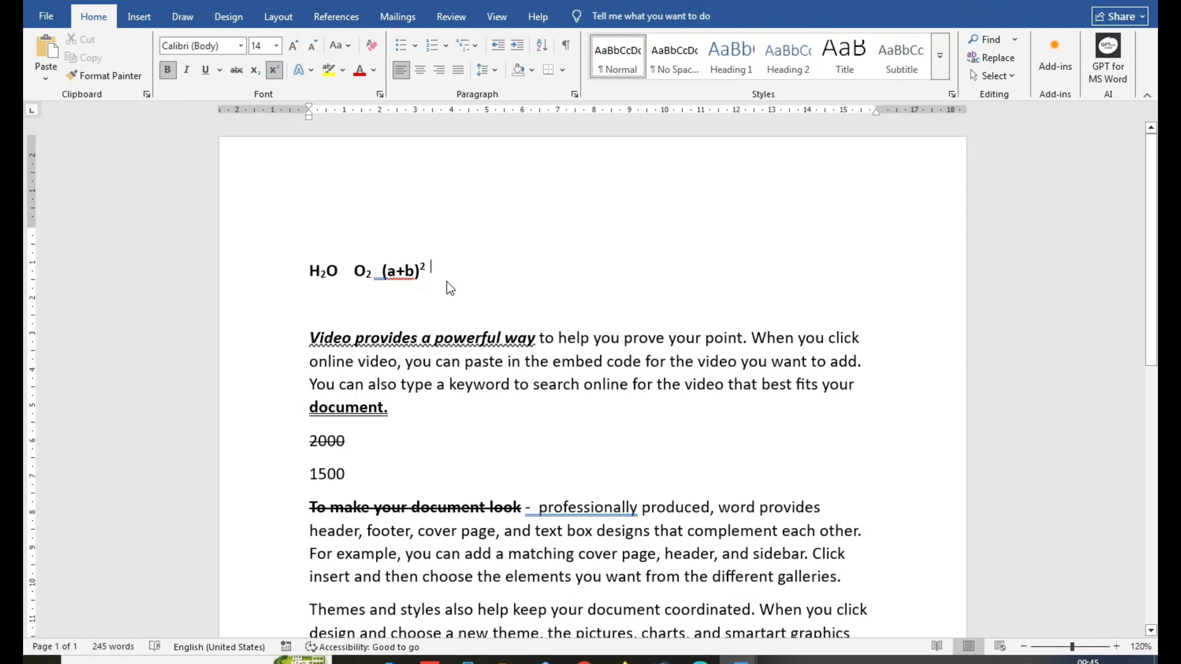
Add 252 after the (a+b) expression in normal script and format its last 2 as superscript.
left_click(274, 70)
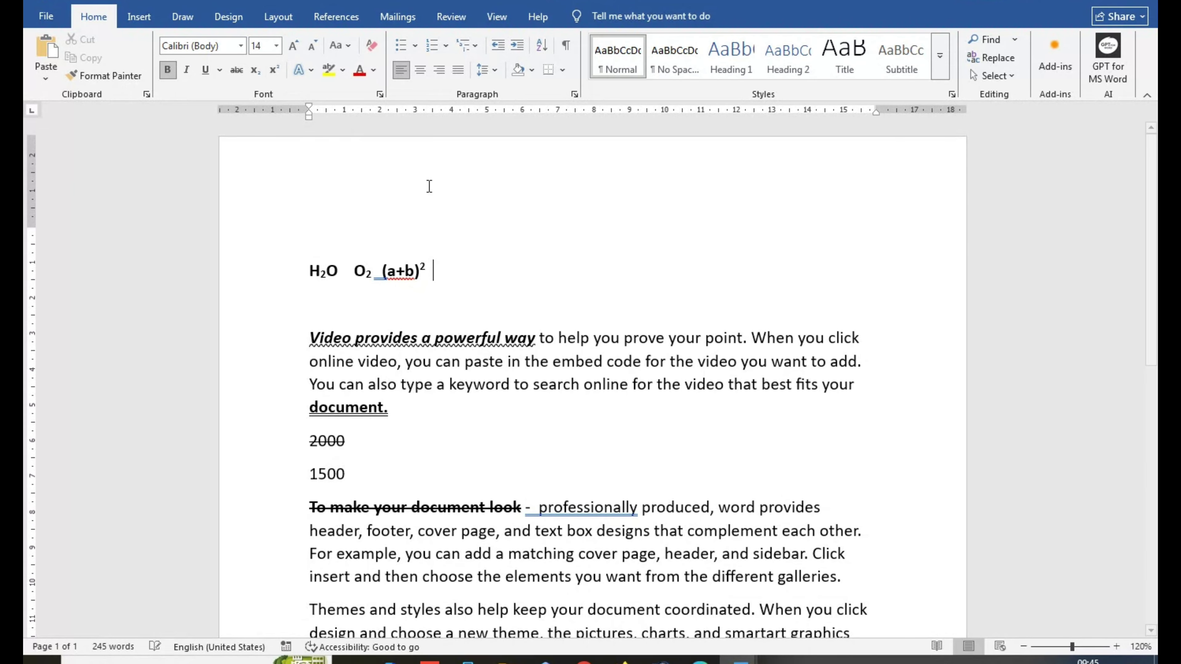
type("252")
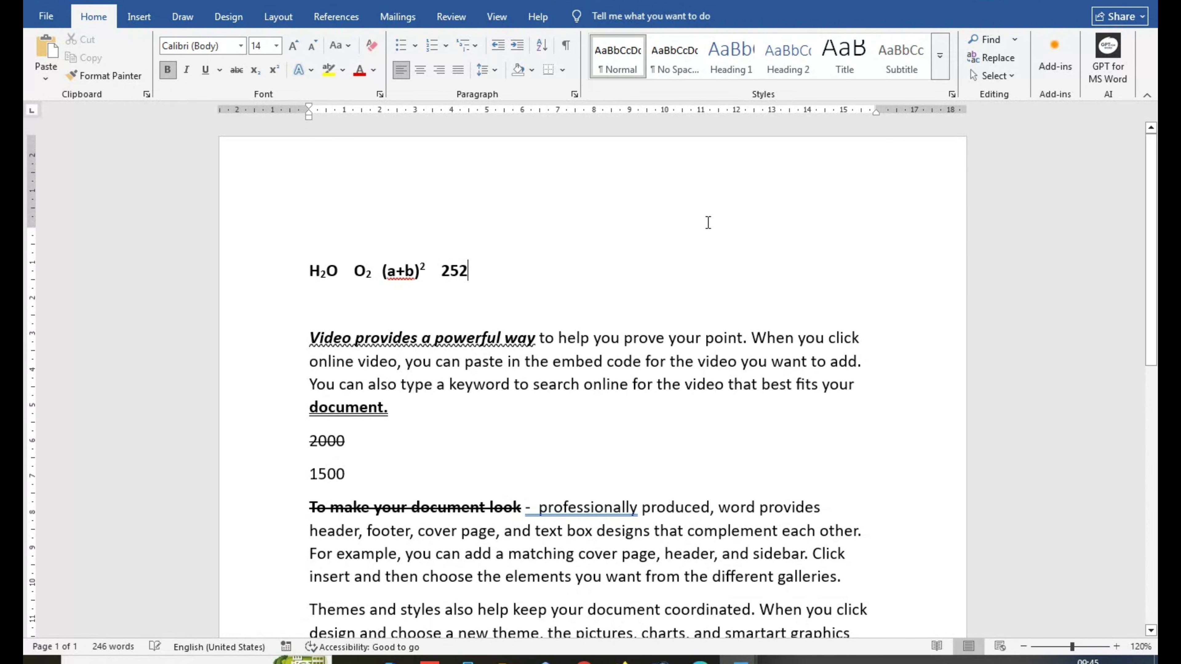
left_click_drag(462, 271, 467, 272)
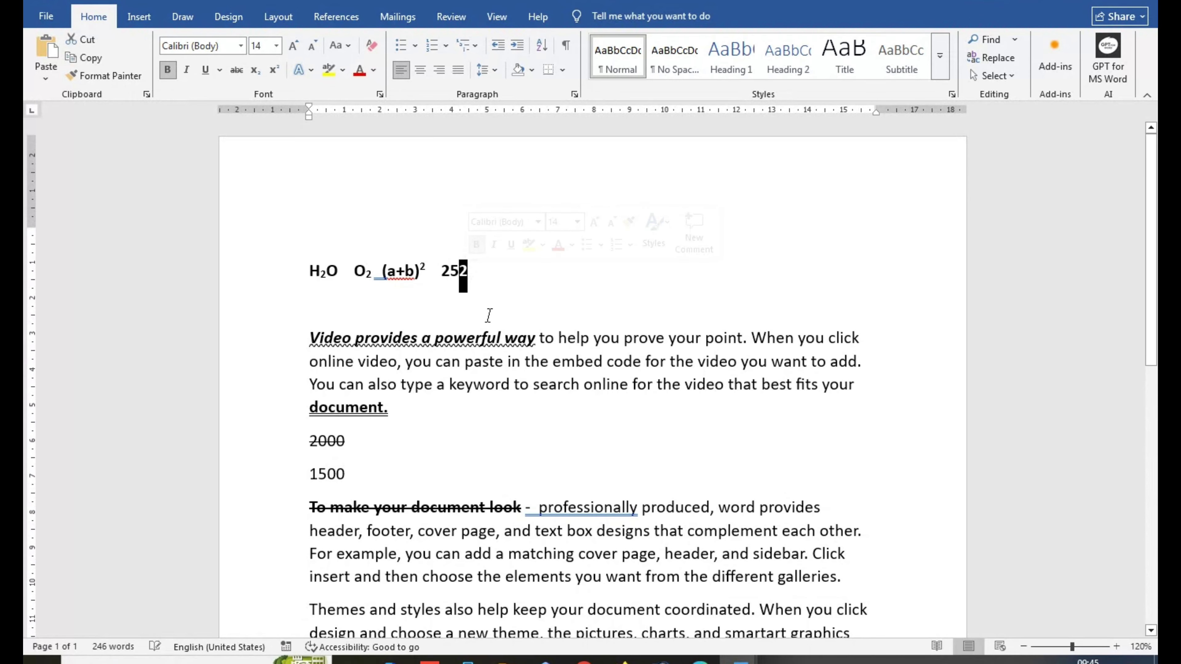
left_click(278, 73)
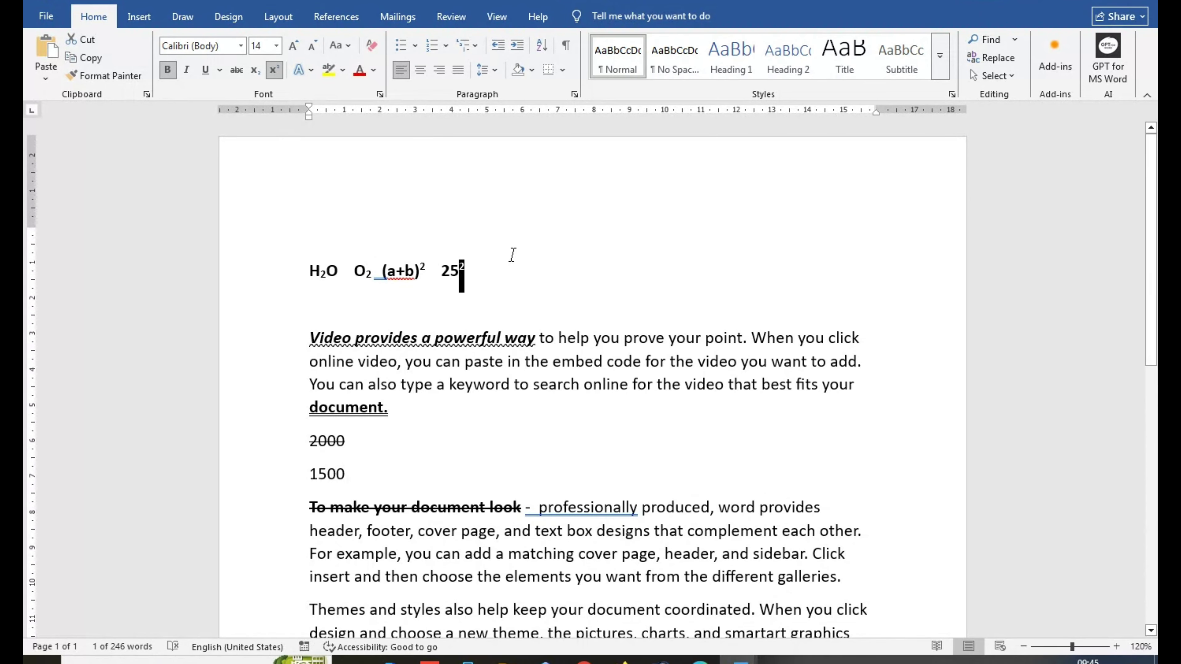
key("Up")
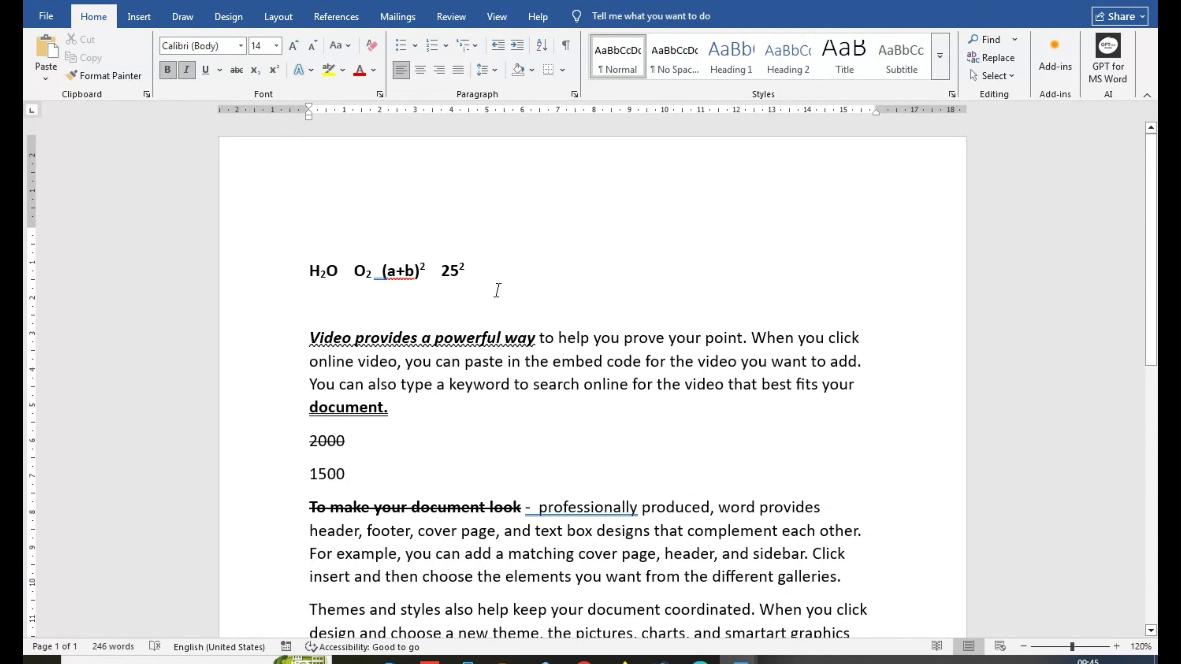
Delete the whole formula line above the first paragraph.
left_click_drag(471, 274, 315, 275)
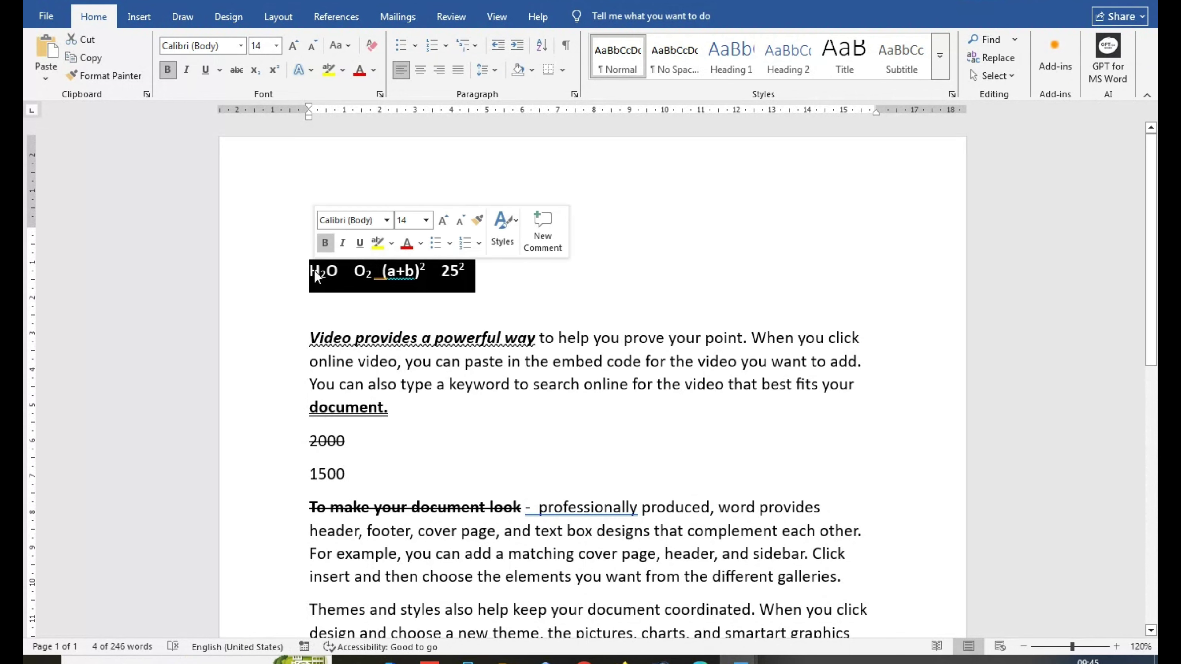
key("Delete")
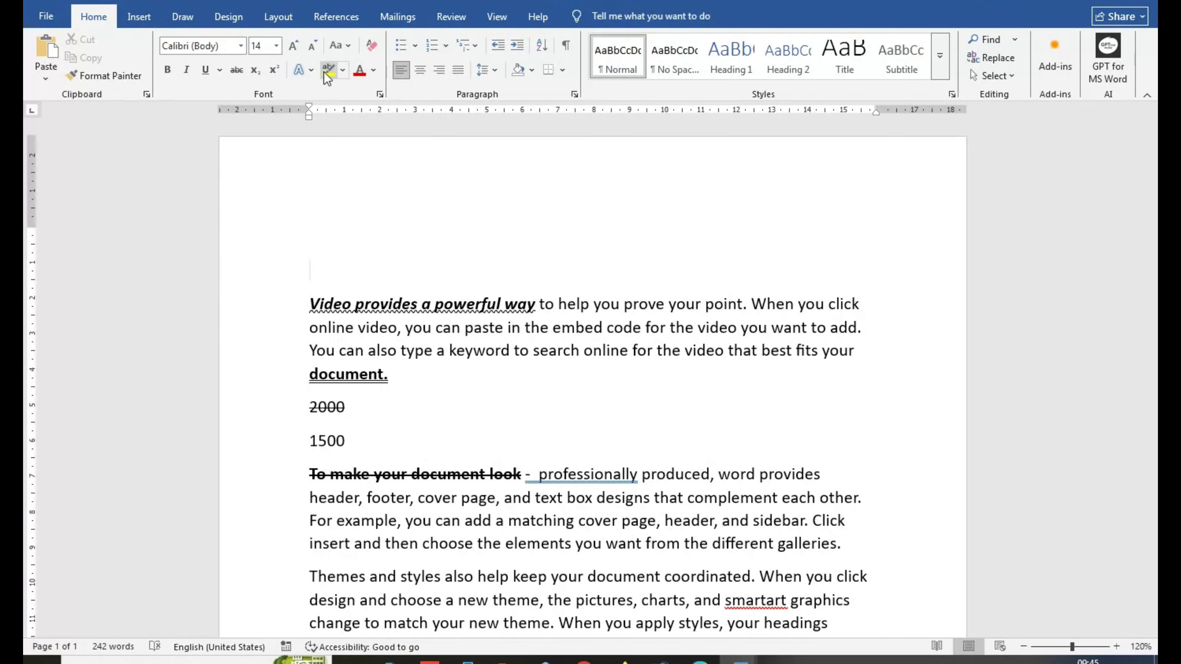
left_click(309, 70)
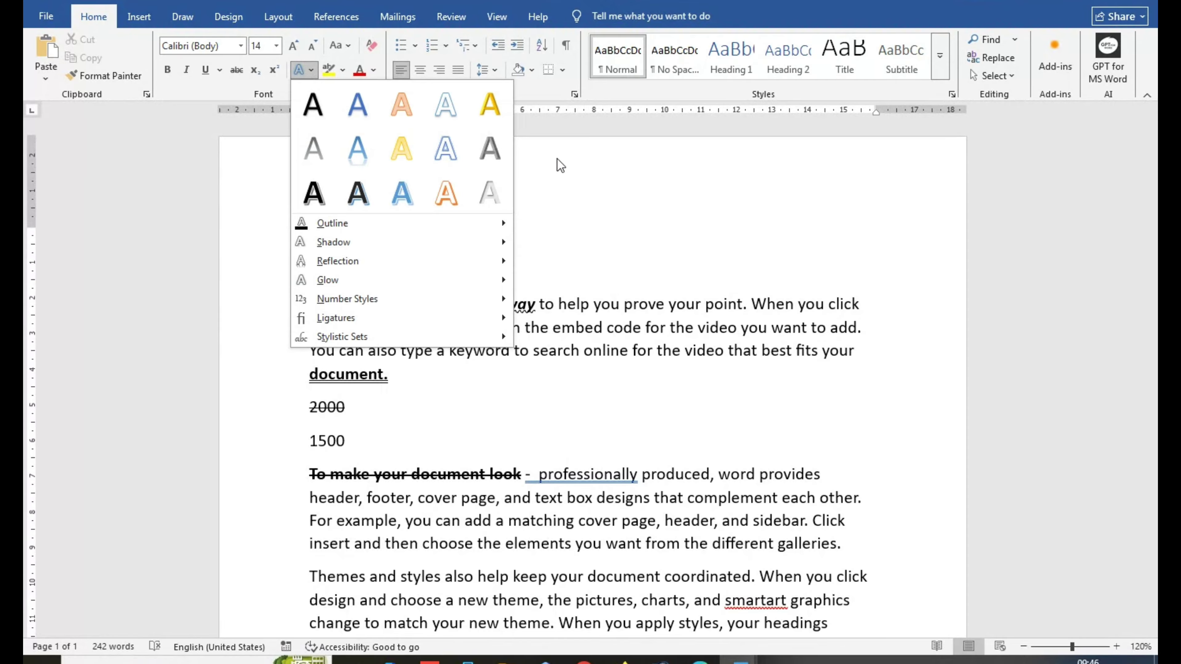
left_click(445, 179)
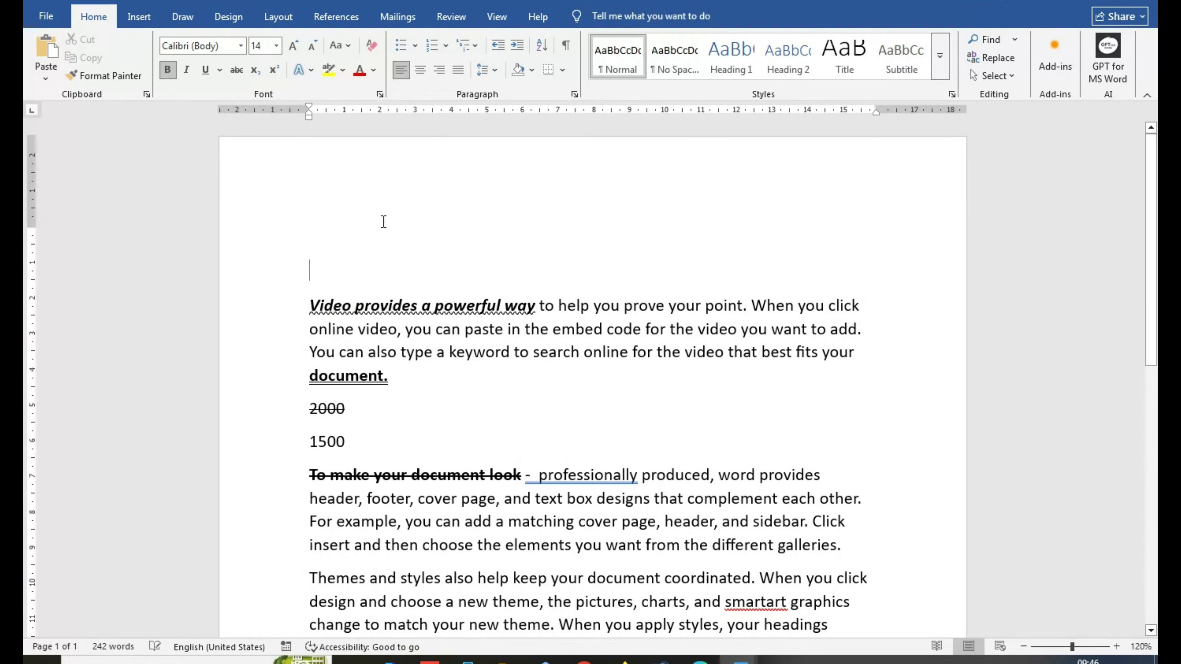
left_click_drag(538, 305, 309, 306)
left_click(311, 70)
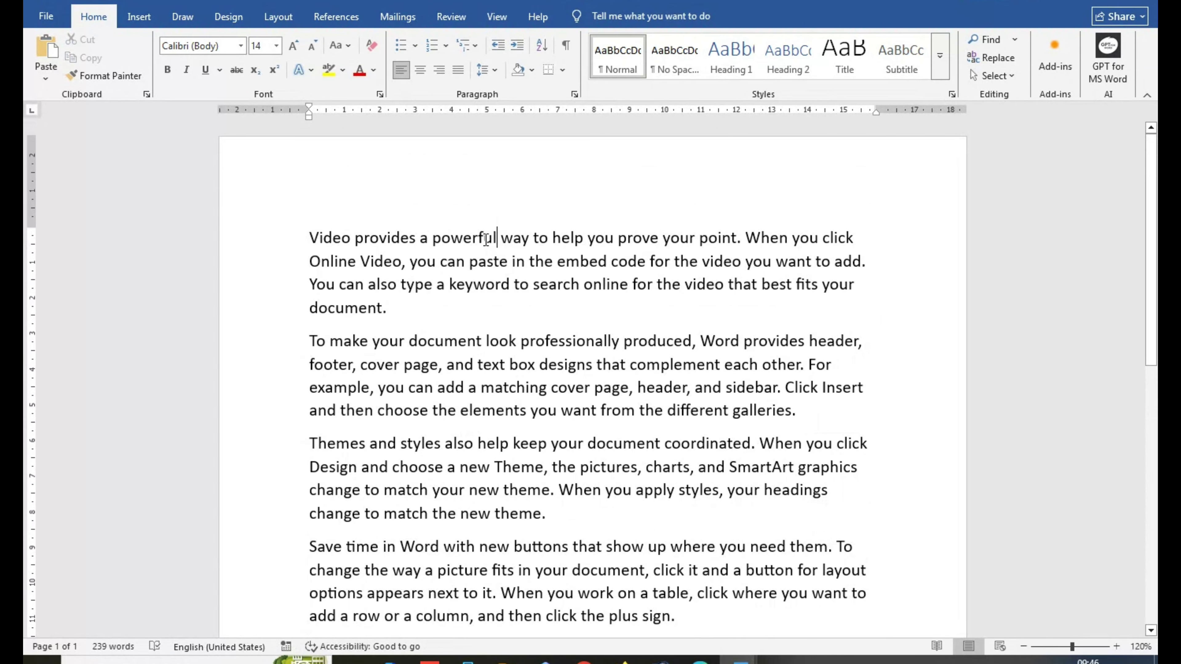
Apply the white text effect with light blue outline to "Video provides a powerful" in the first paragraph and enlarge it to size 20.
left_click_drag(486, 239, 310, 238)
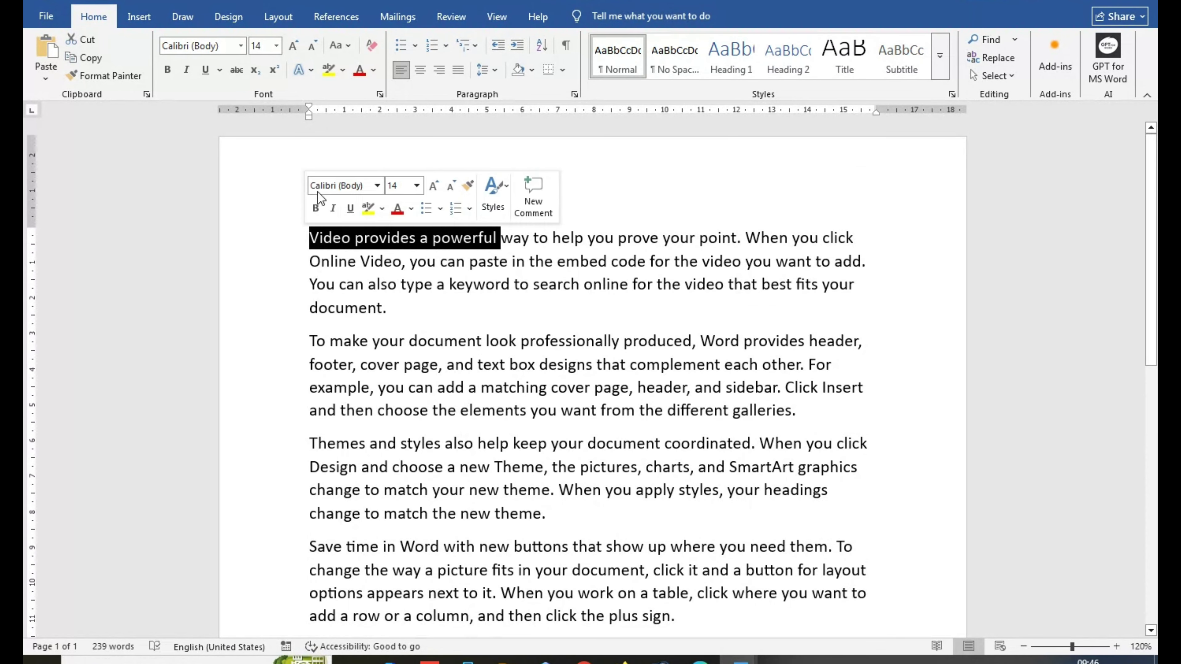
left_click(310, 70)
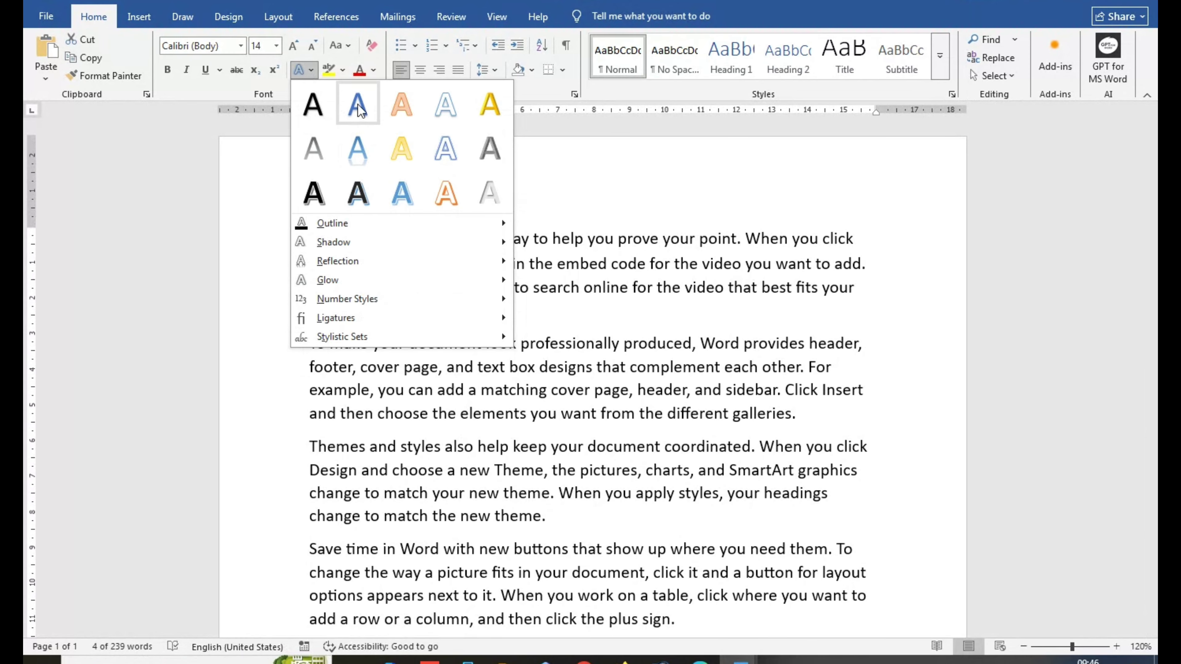
left_click(444, 103)
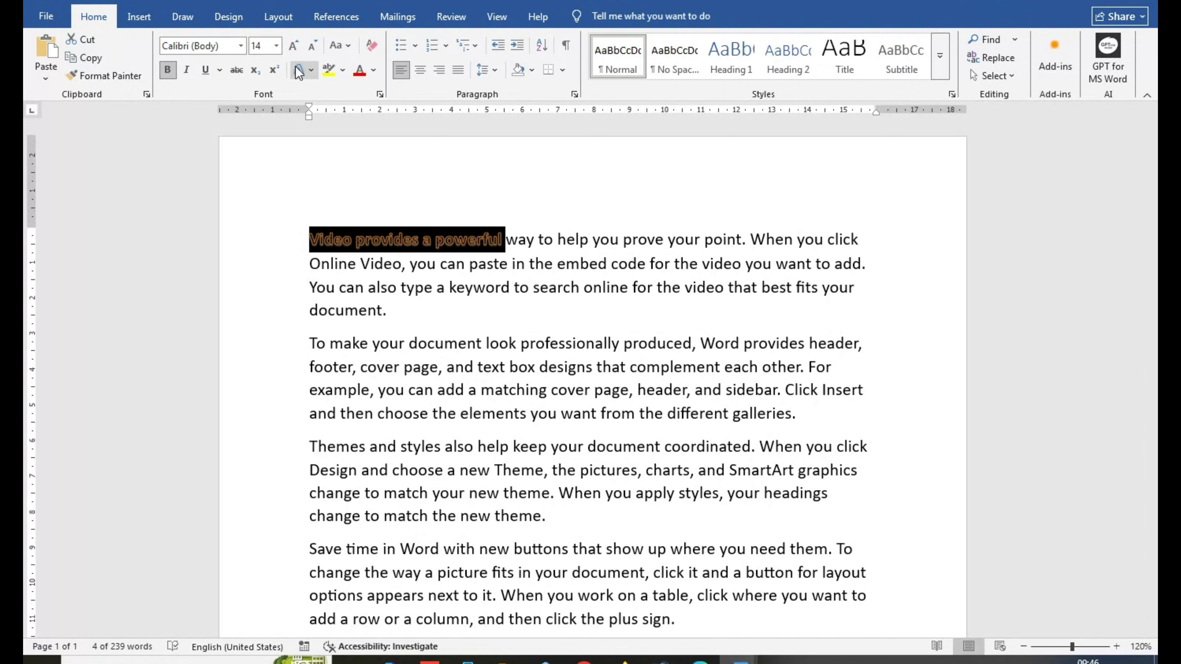
left_click(294, 46)
left_click(294, 45)
left_click(293, 45)
left_click(587, 247)
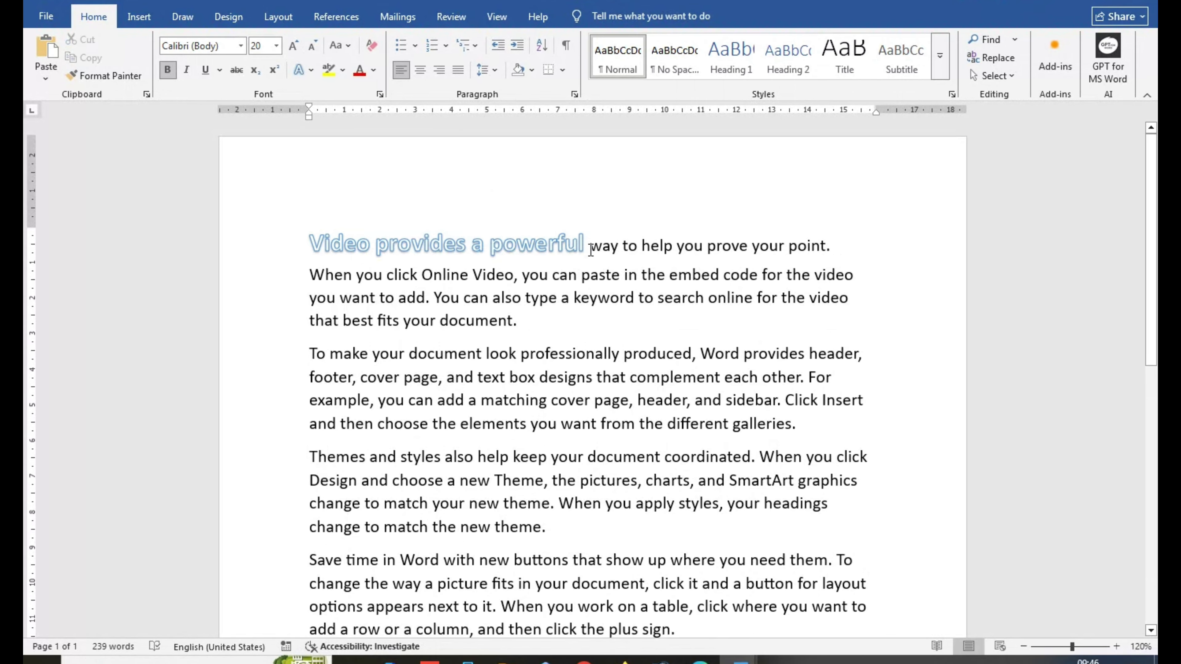
Change the text effect of "Video provides a powerful" to the white fill with orange outline and shadow.
left_click_drag(587, 247, 309, 237)
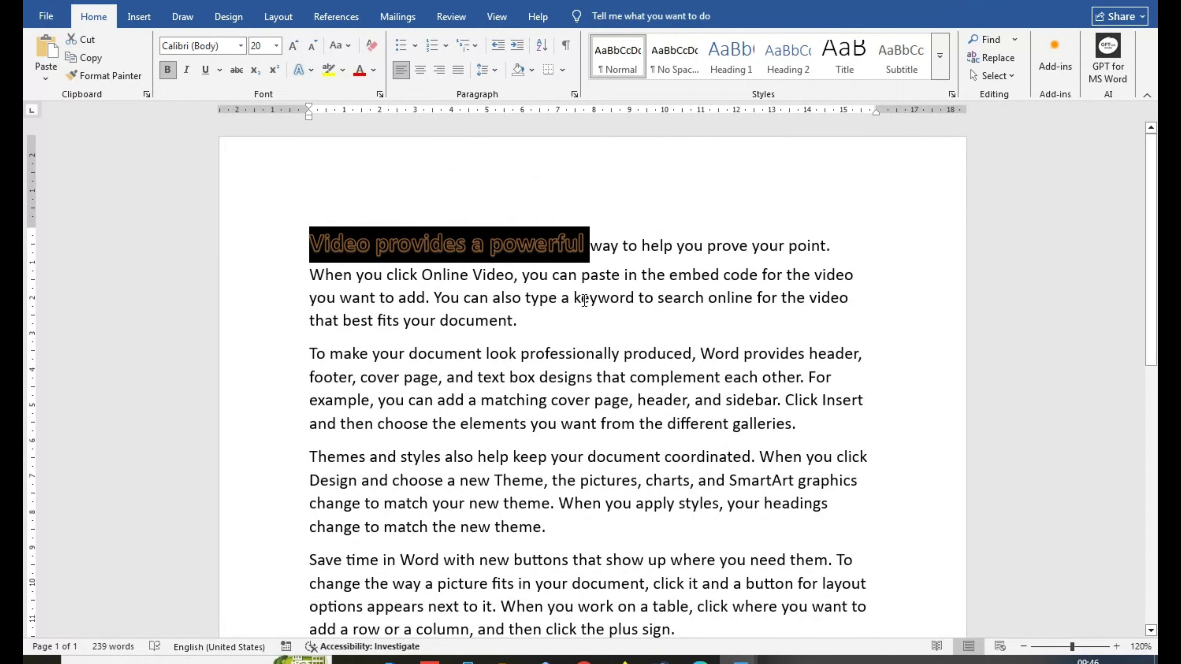
left_click(308, 71)
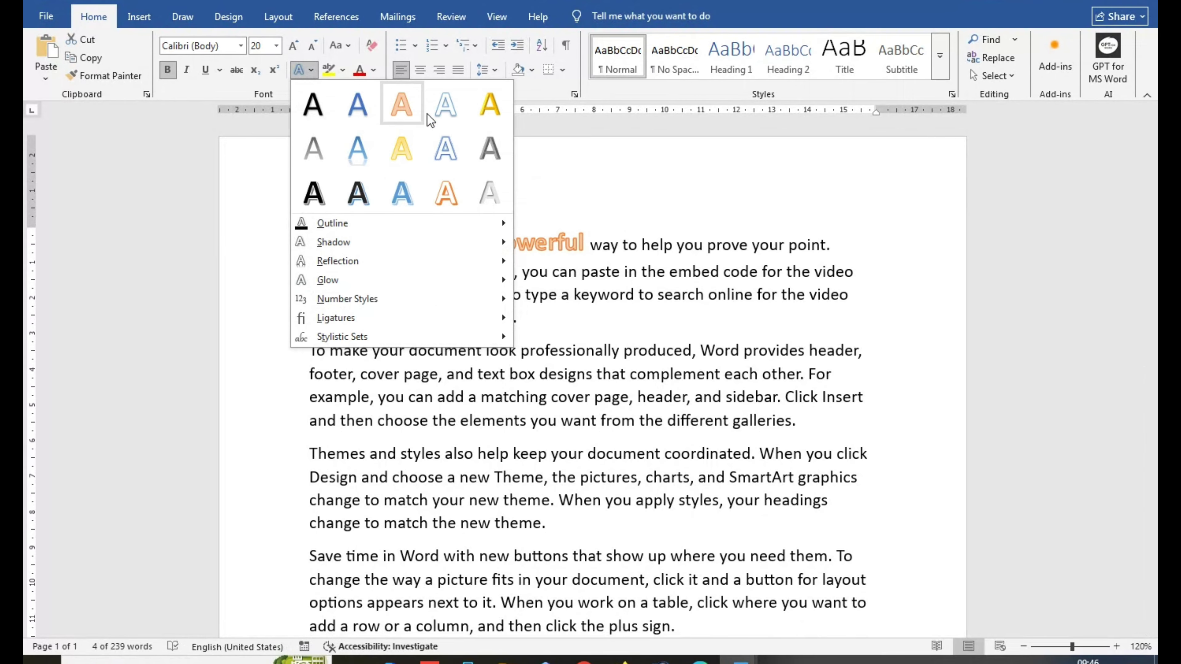
left_click(445, 194)
left_click(631, 205)
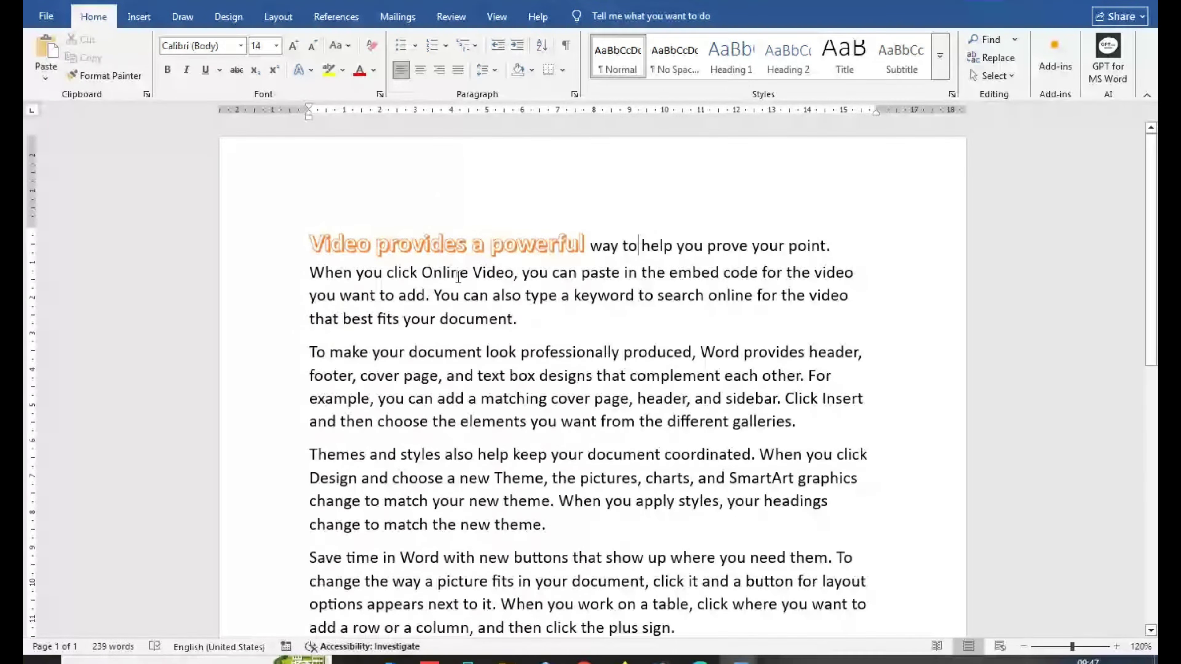
Highlight the first two lines of the second paragraph in yellow.
left_click(342, 74)
left_click(342, 72)
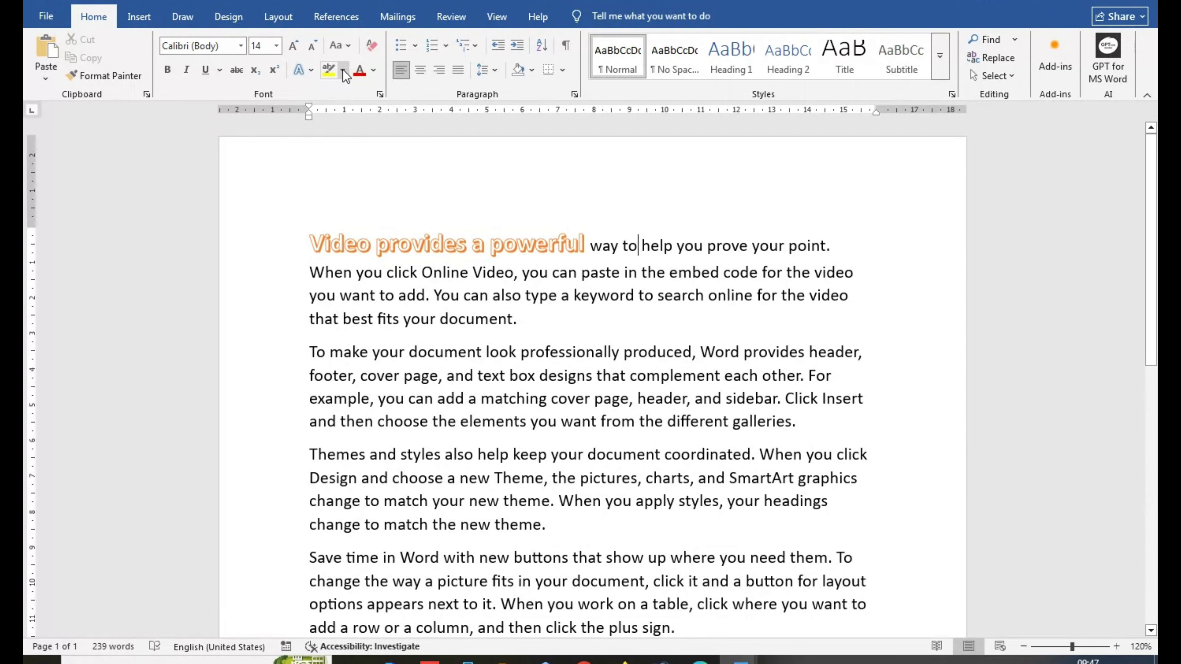
left_click(342, 69)
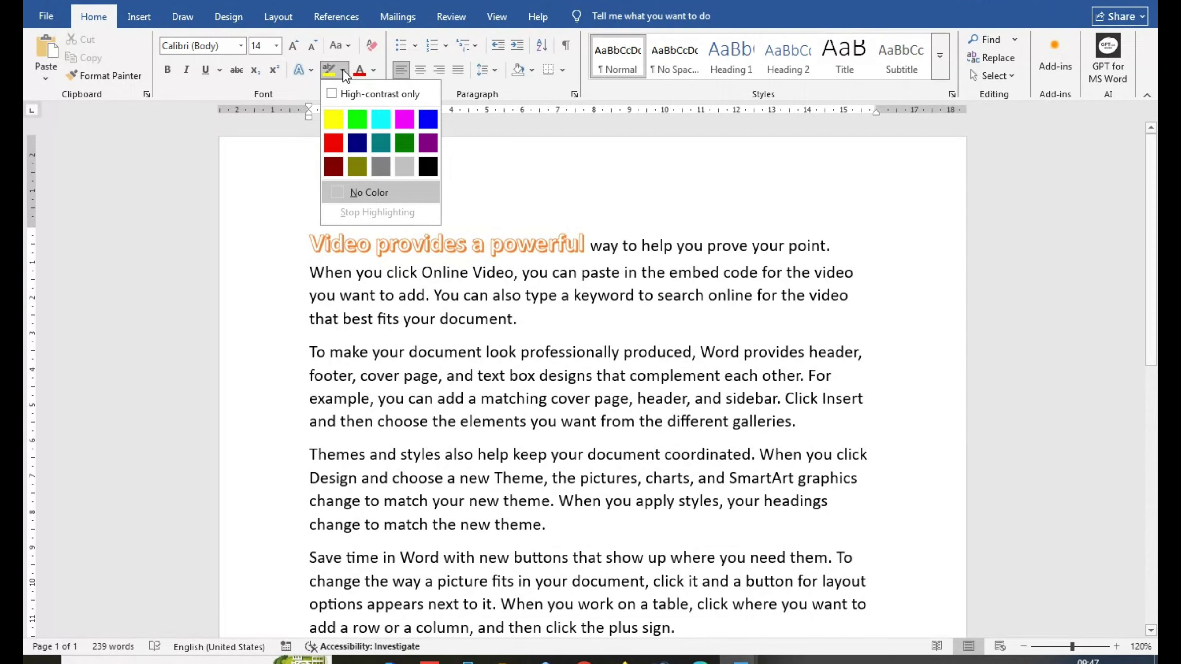
left_click(333, 119)
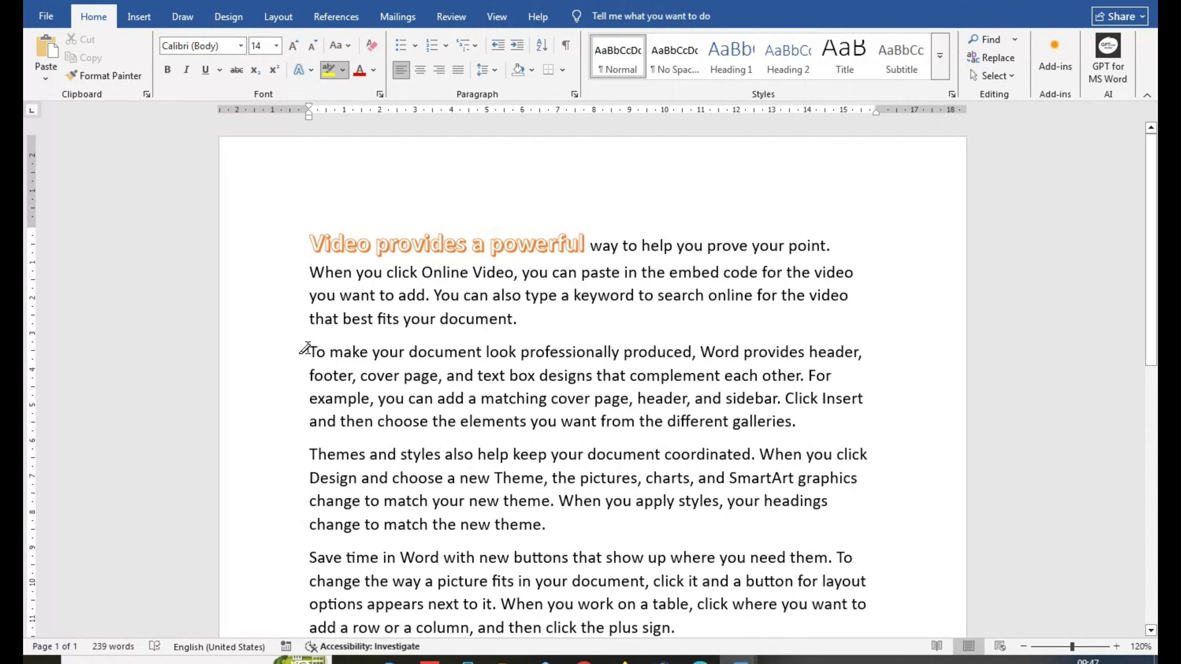
mouse_move(306, 350)
left_mouse_down()
mouse_move(858, 358)
mouse_move(844, 400)
mouse_move(833, 377)
left_mouse_up()
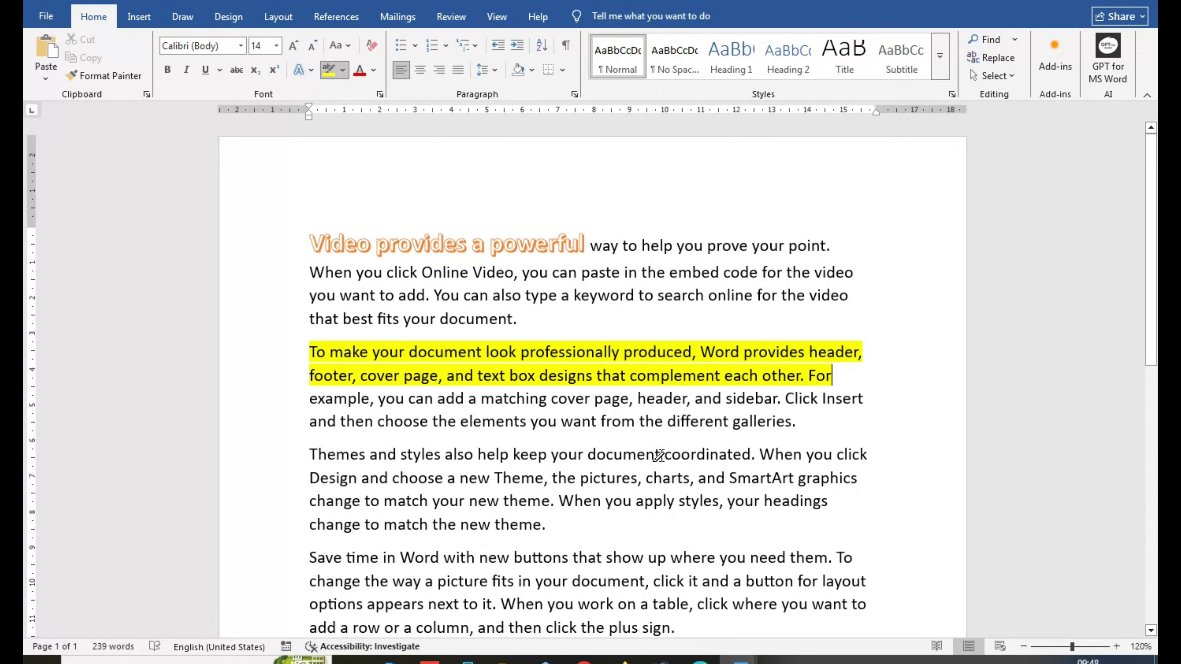
Highlight the first two lines of the third paragraph in bright green.
left_click(343, 76)
left_click(349, 125)
mouse_move(310, 454)
left_mouse_down()
mouse_move(773, 464)
mouse_move(828, 476)
left_mouse_up()
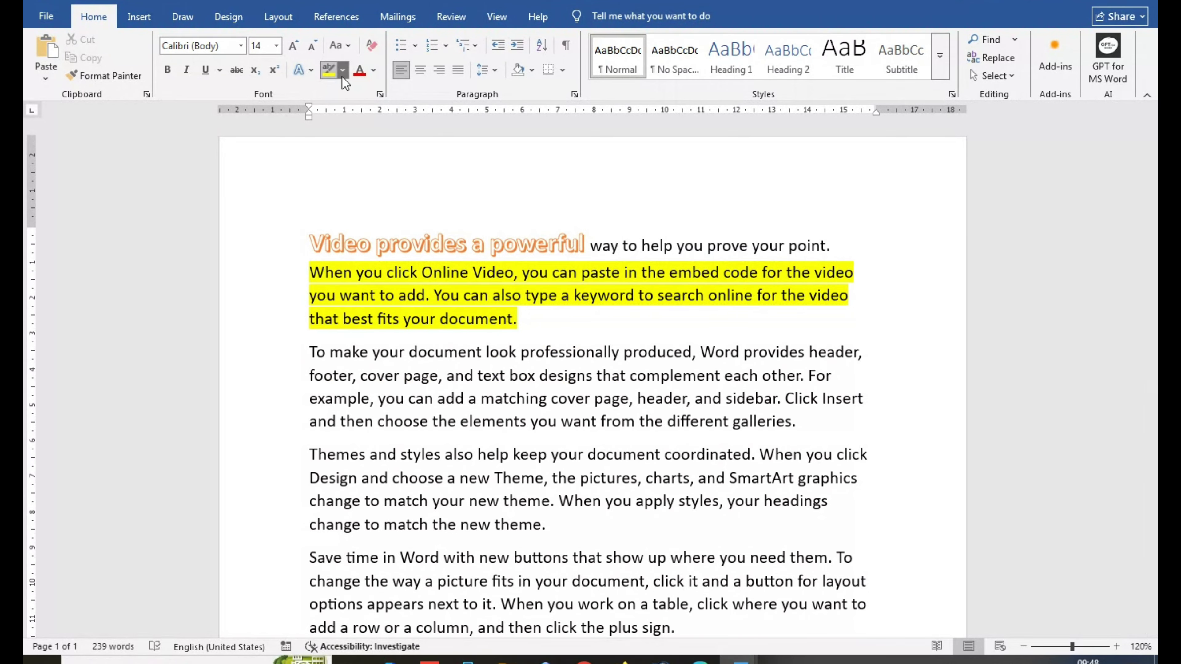
Remove the yellow highlight from the first paragraph, from "When you click Online Video" to its end.
left_click(343, 77)
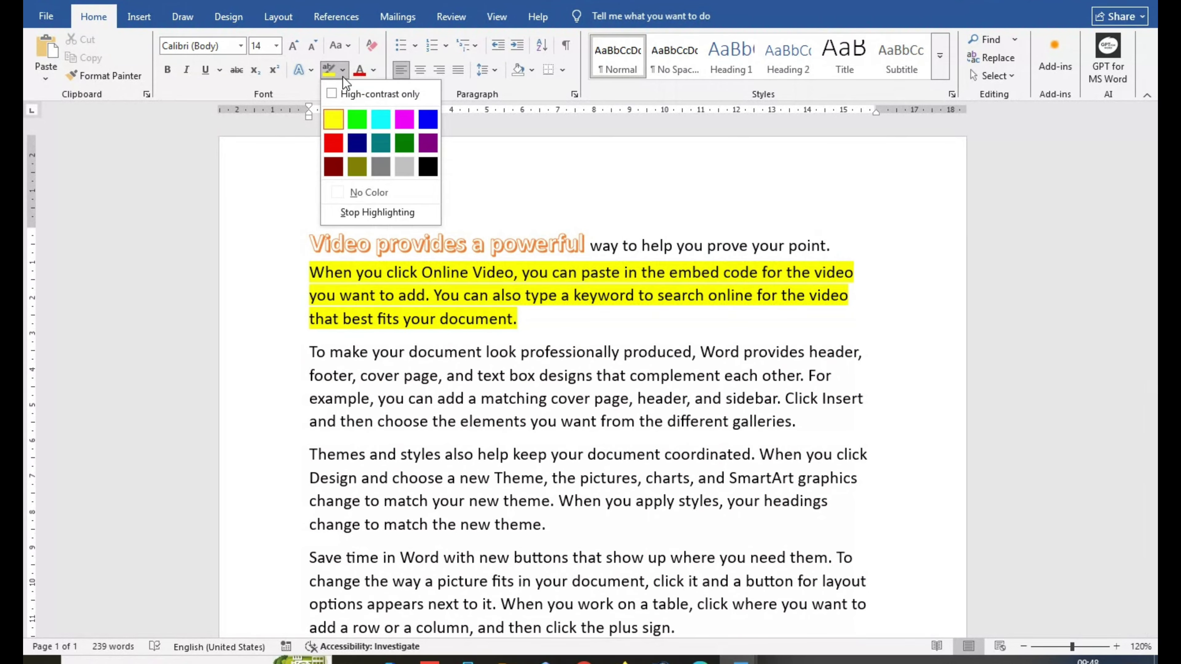
left_click(364, 192)
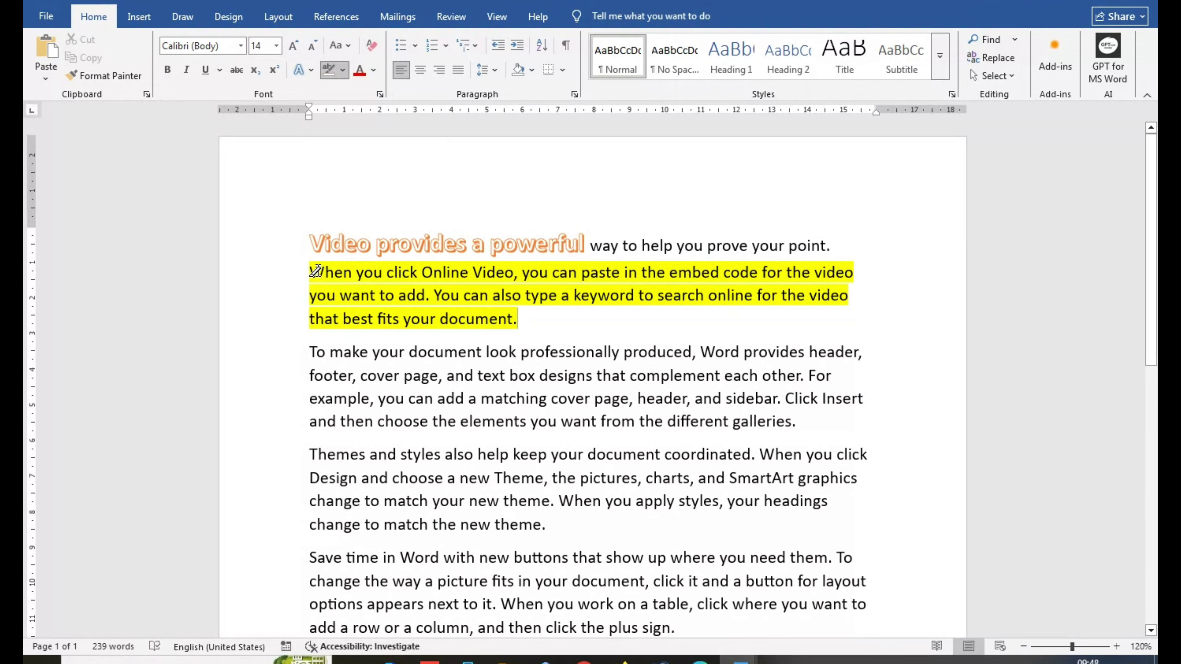
mouse_move(311, 271)
left_mouse_down()
mouse_move(461, 272)
mouse_move(530, 321)
left_mouse_up()
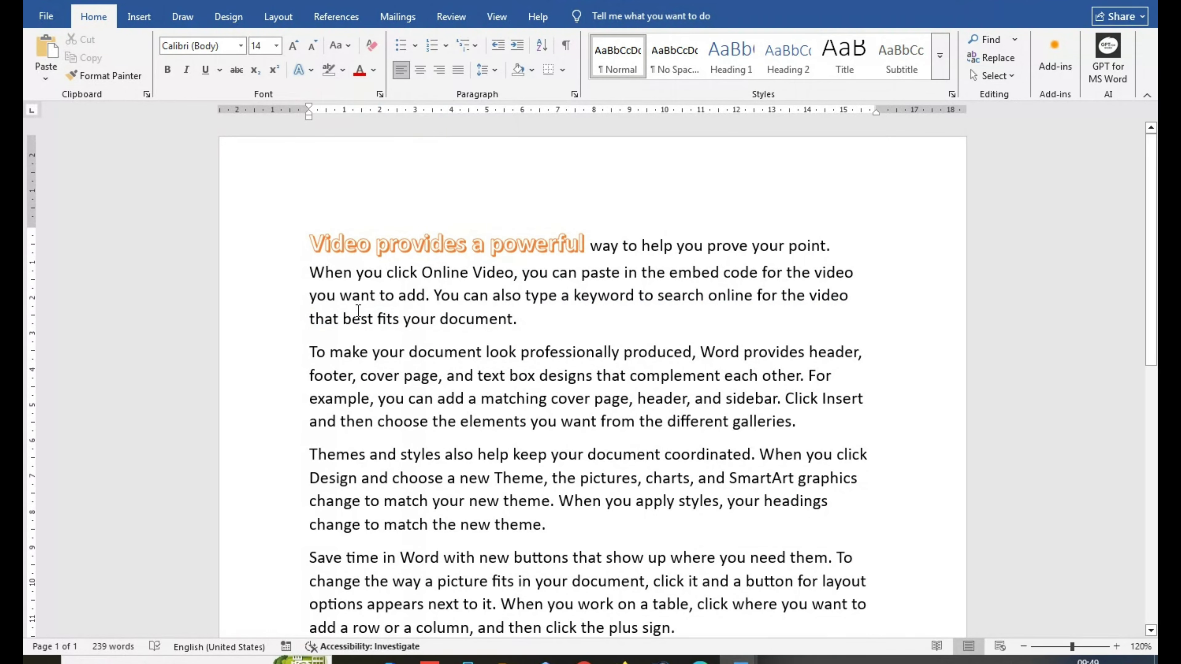
Set the font color of the entire second paragraph to the standard red.
left_click(360, 72)
left_click_drag(310, 352, 846, 419)
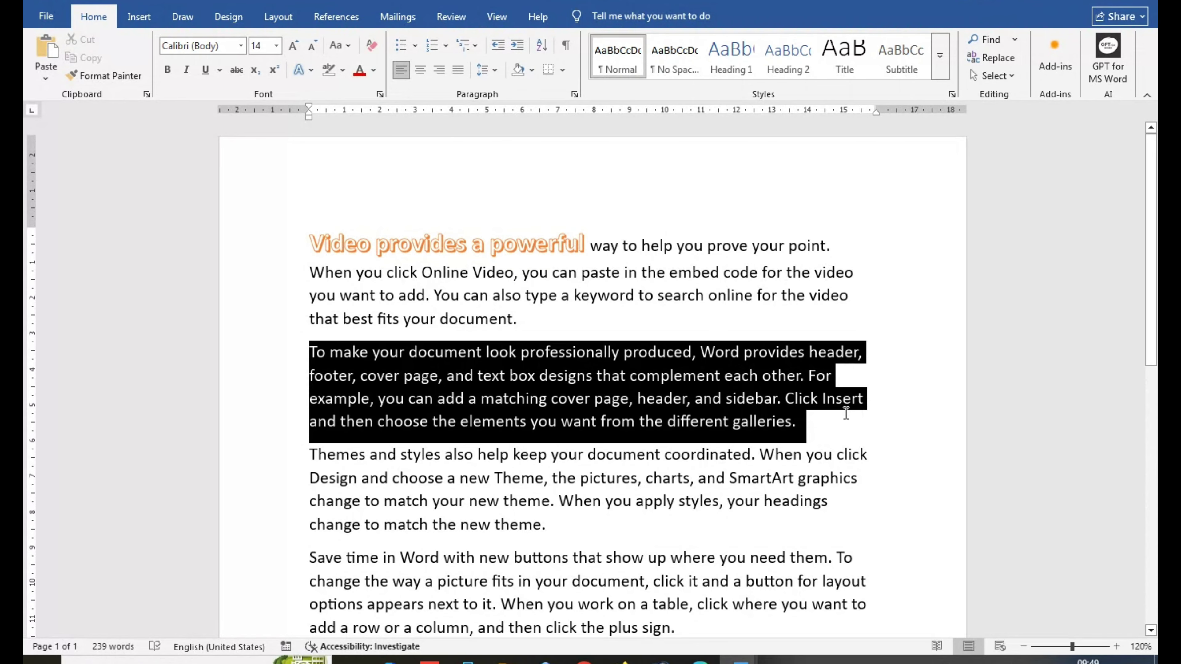
left_click(406, 407)
left_click_drag(309, 353, 804, 433)
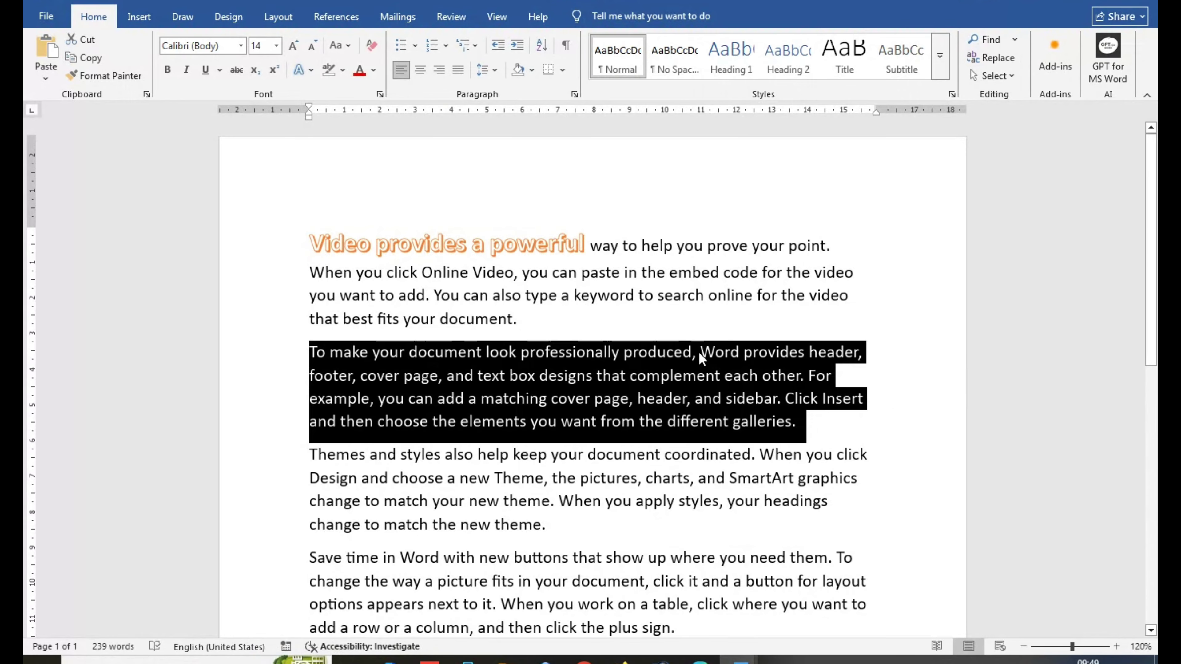
left_click(374, 70)
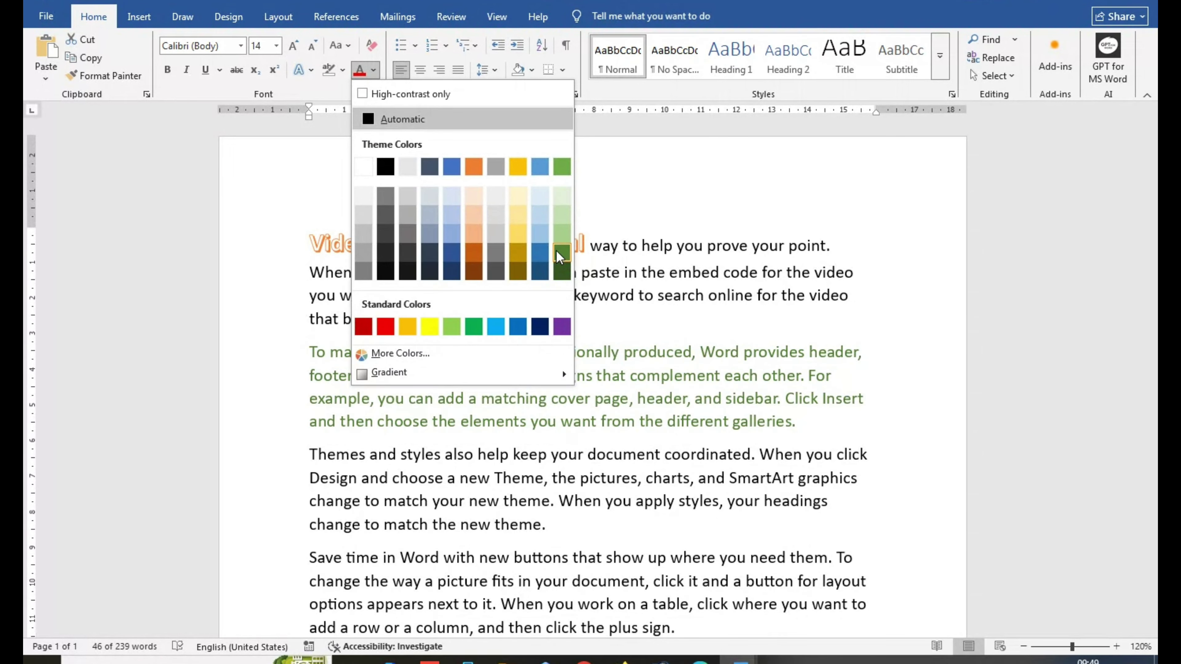
left_click(385, 327)
left_click(454, 398)
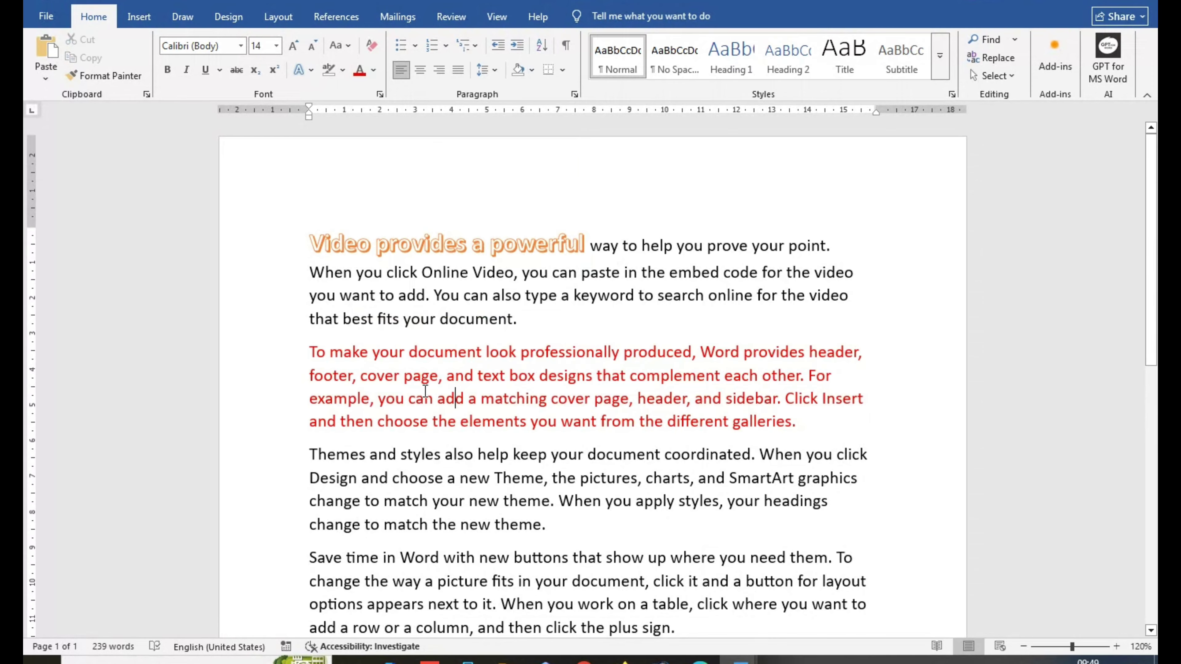
scroll(433, 375, "down", 4)
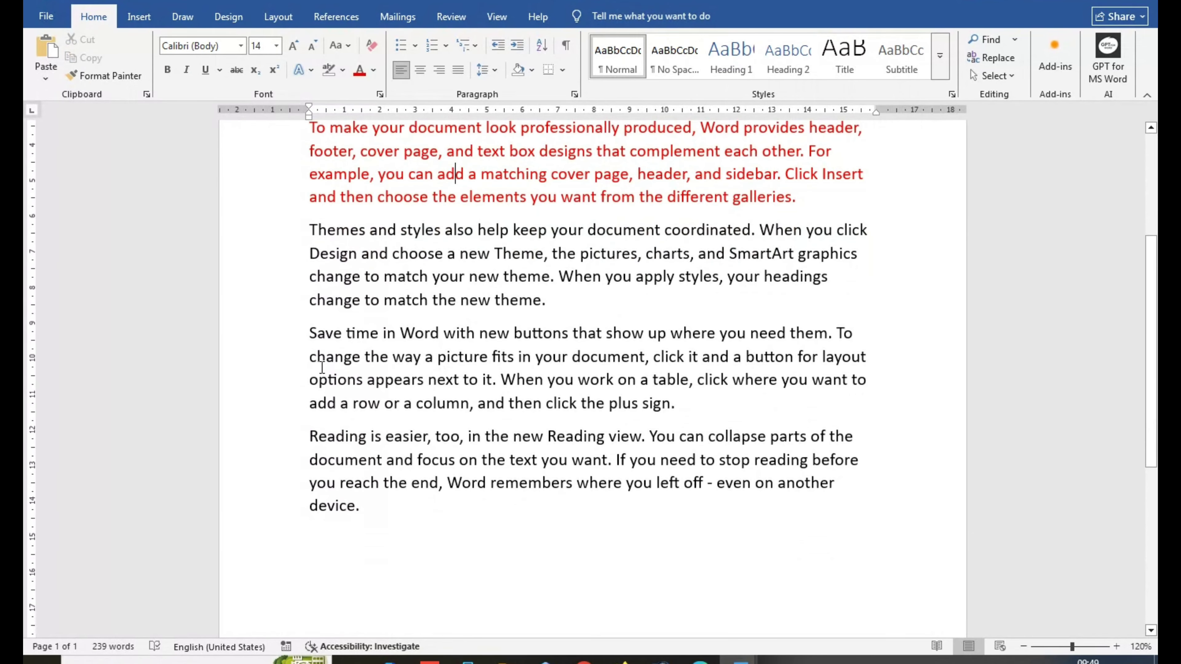
Select the first two lines of the fourth paragraph and pick dark blue #000099 among the additional standard font colors.
left_click_drag(315, 331, 865, 364)
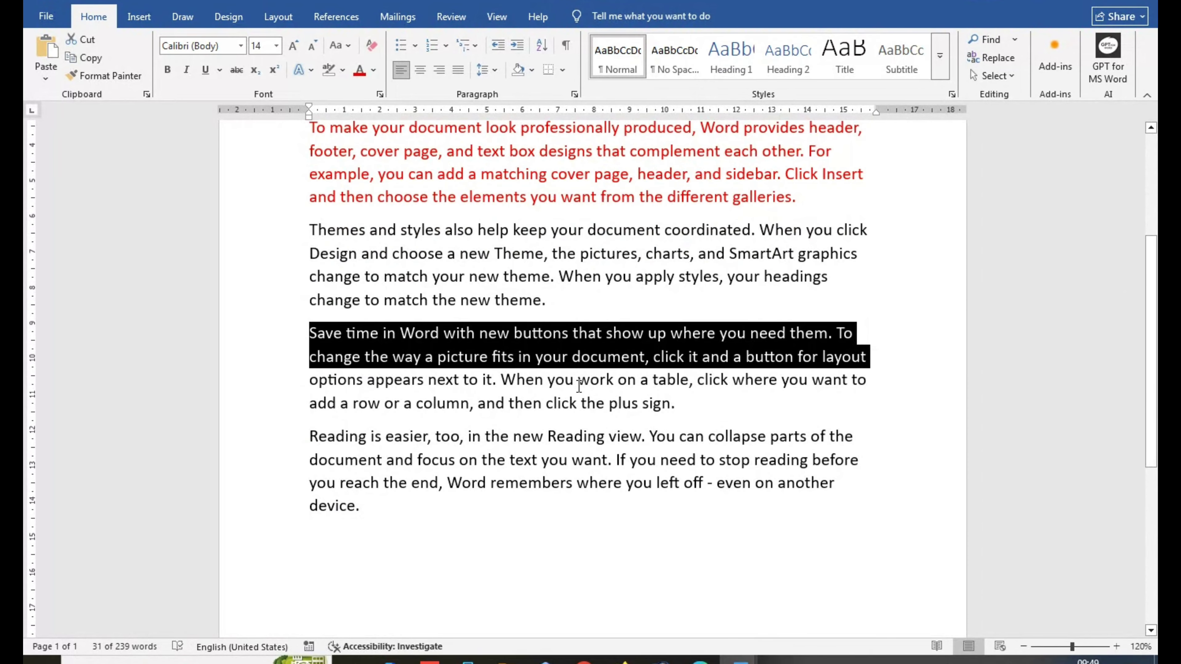
scroll(379, 361, "up", 1)
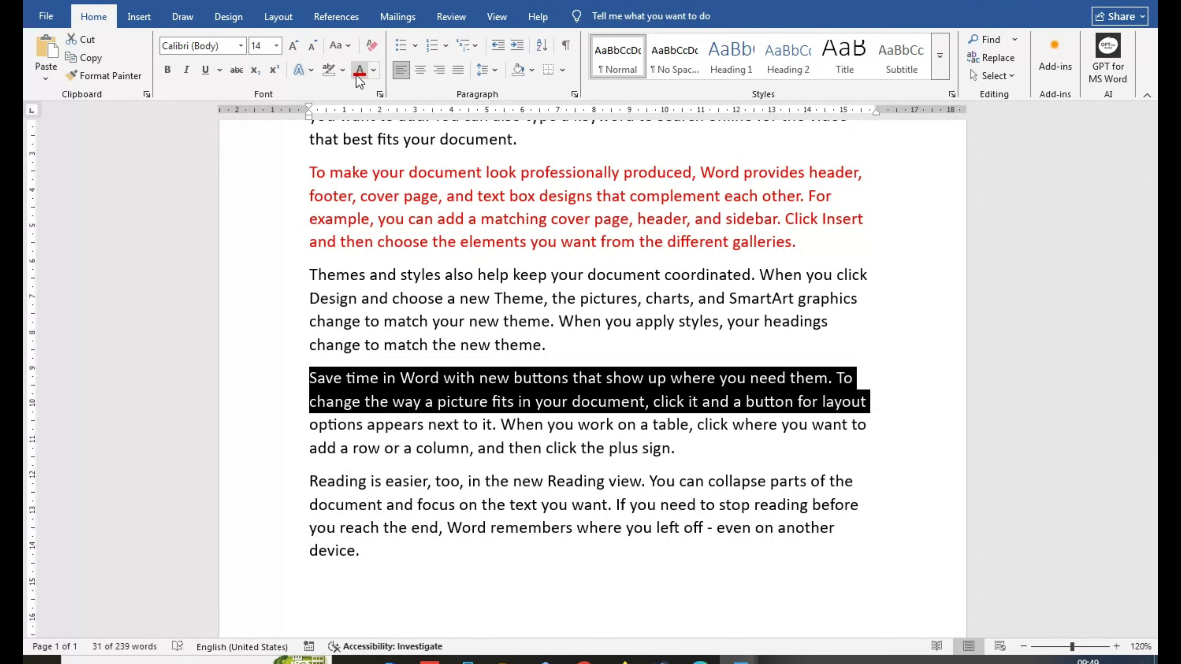
left_click(375, 70)
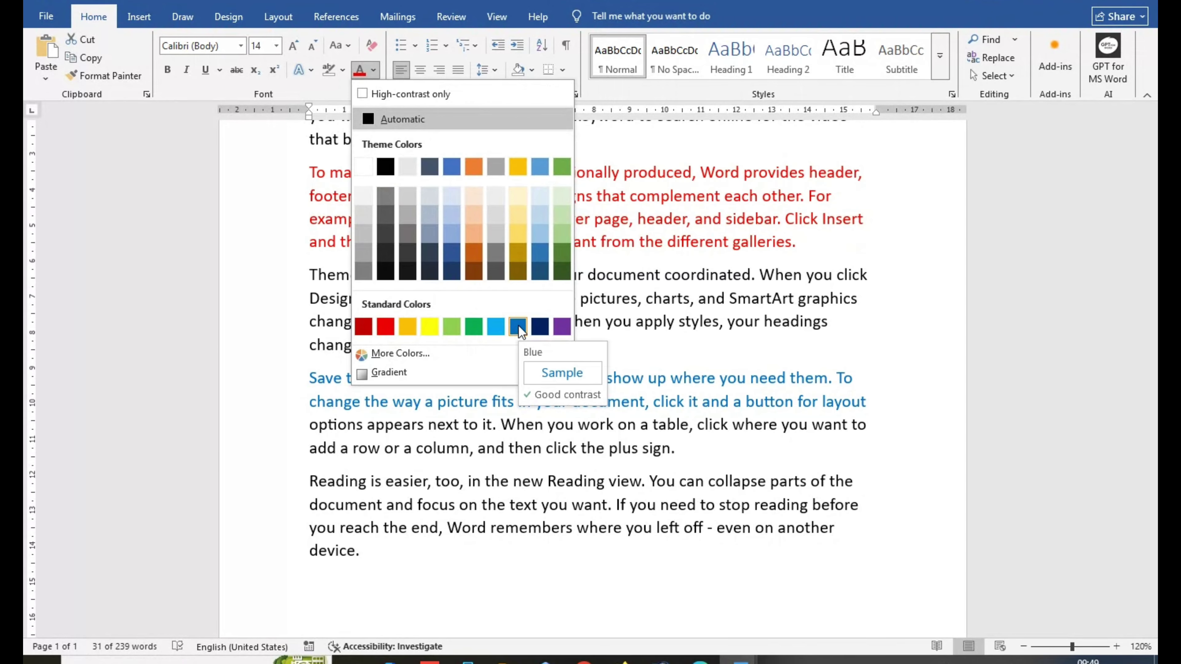
left_click(427, 353)
left_click(558, 301)
left_click(575, 277)
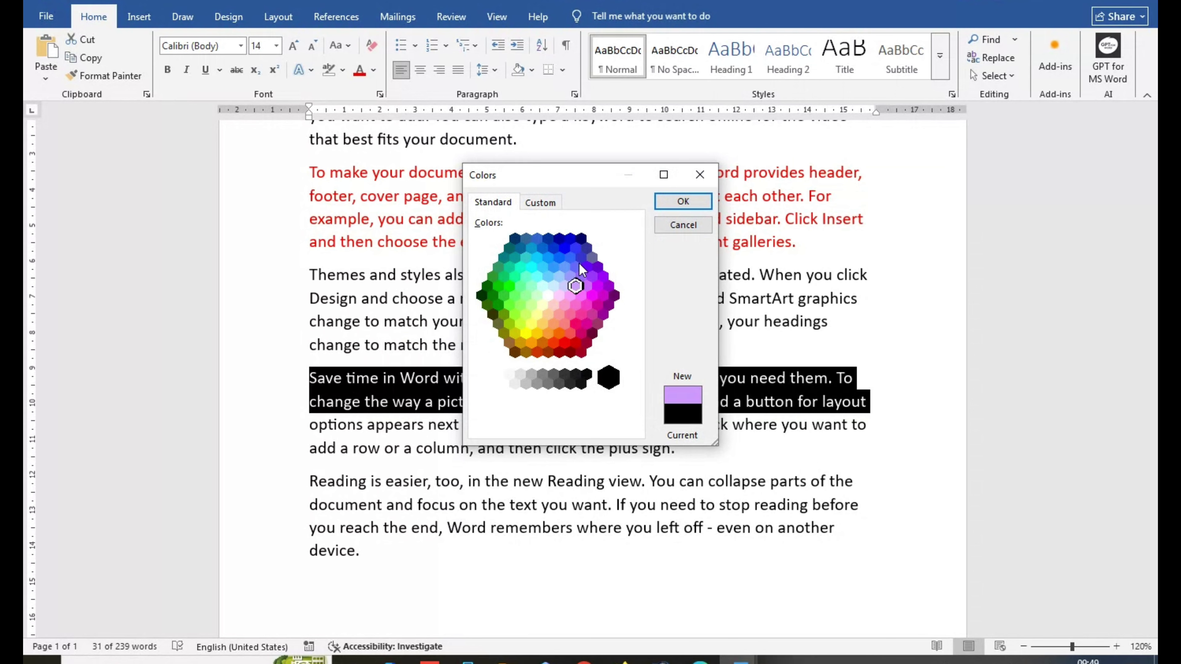
left_click(575, 267)
left_click(571, 249)
left_click(560, 238)
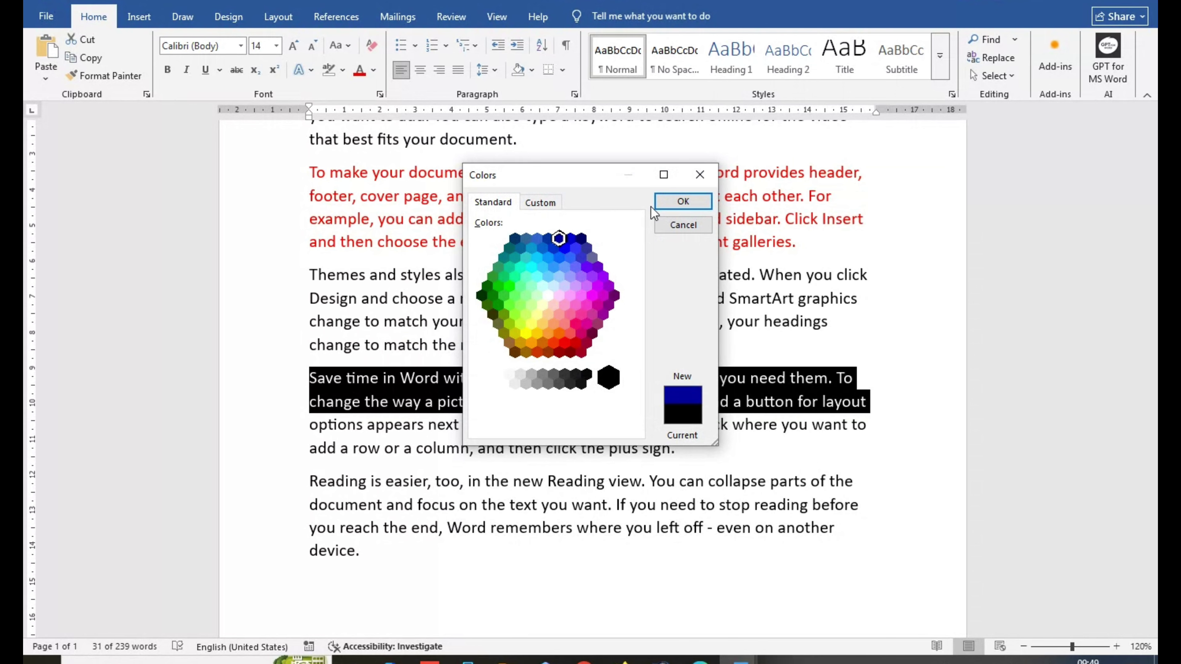
Set the font color of the fourth paragraph's first two lines to the custom green #40D4A3.
left_click(542, 205)
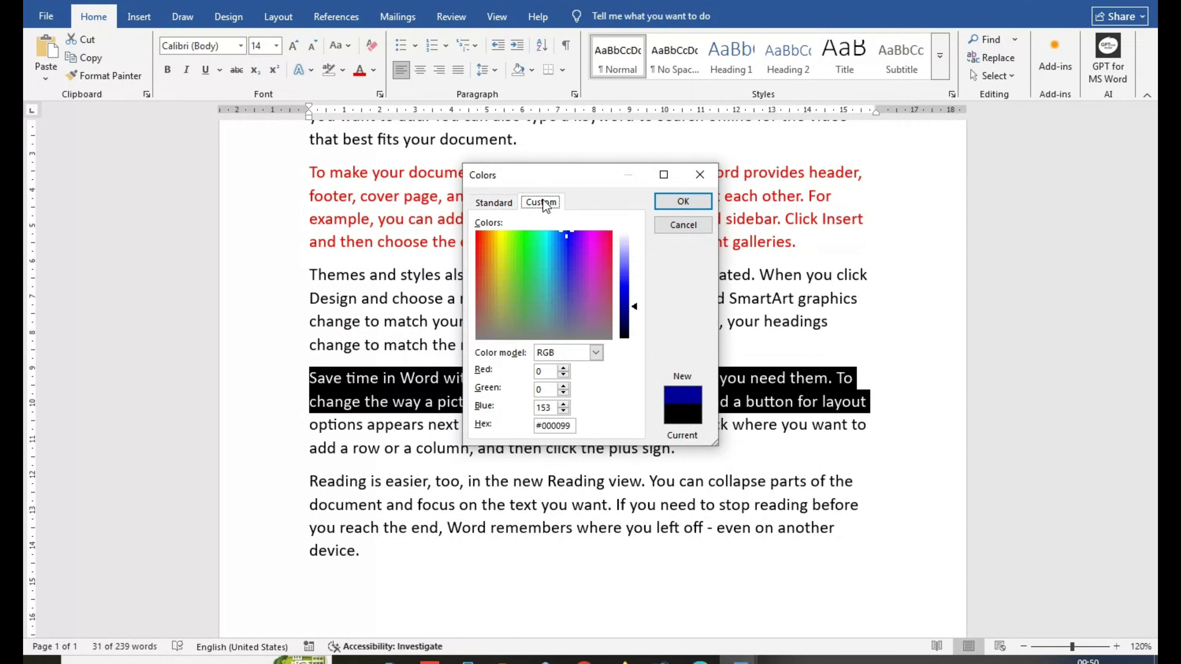
left_click_drag(567, 238, 536, 270)
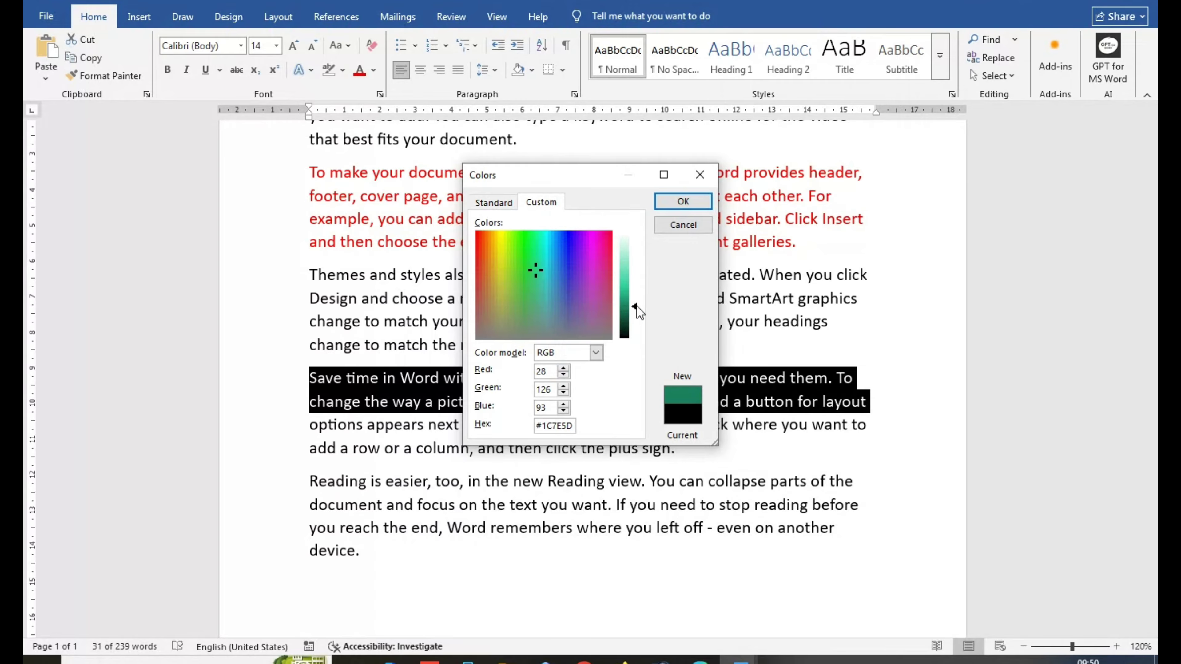
left_click_drag(637, 306, 636, 286)
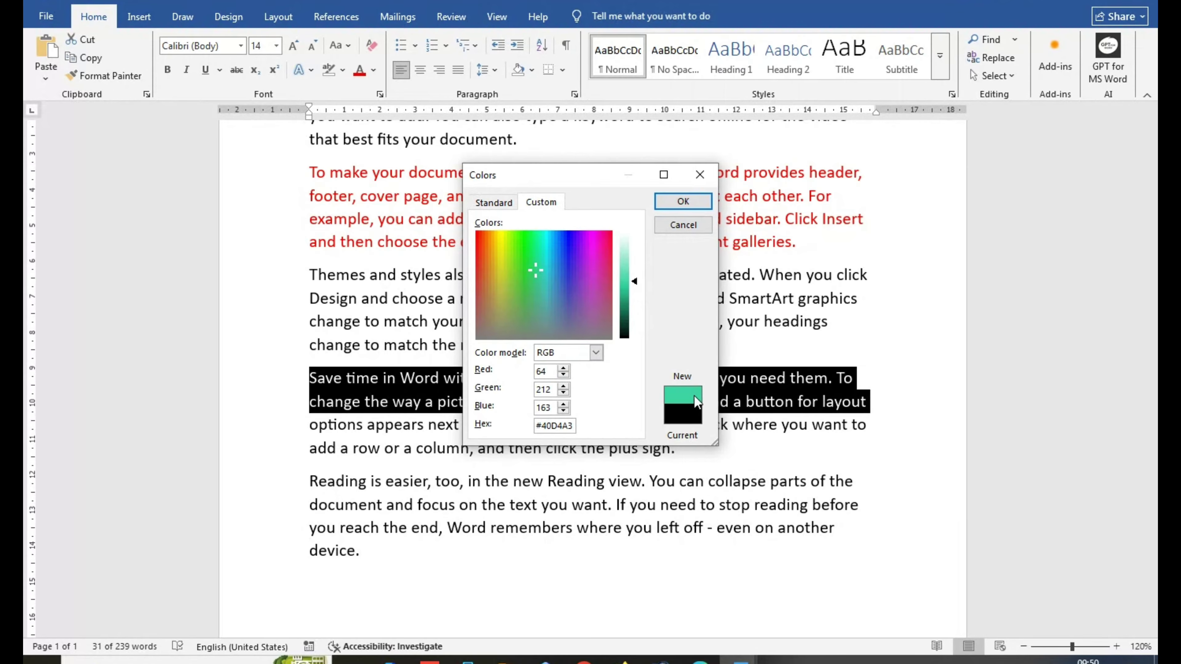
left_click(693, 202)
left_click(604, 416)
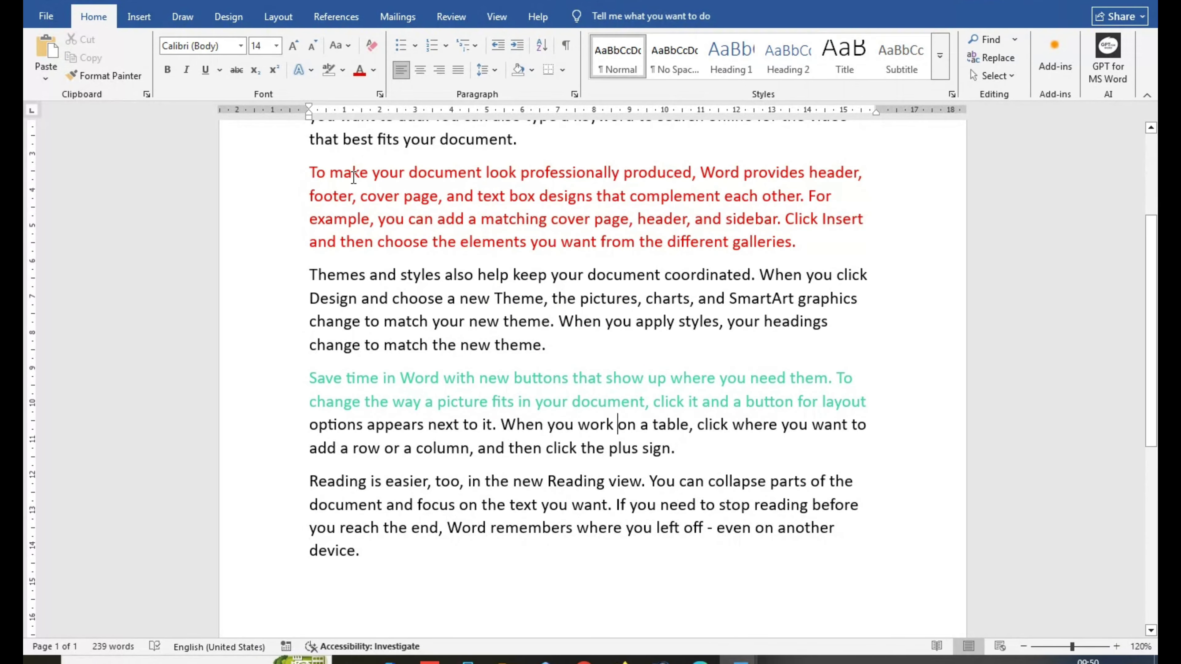
Reset the font color of the second paragraph's text, excluding its final period, to Automatic.
scroll(352, 191, "up", 1)
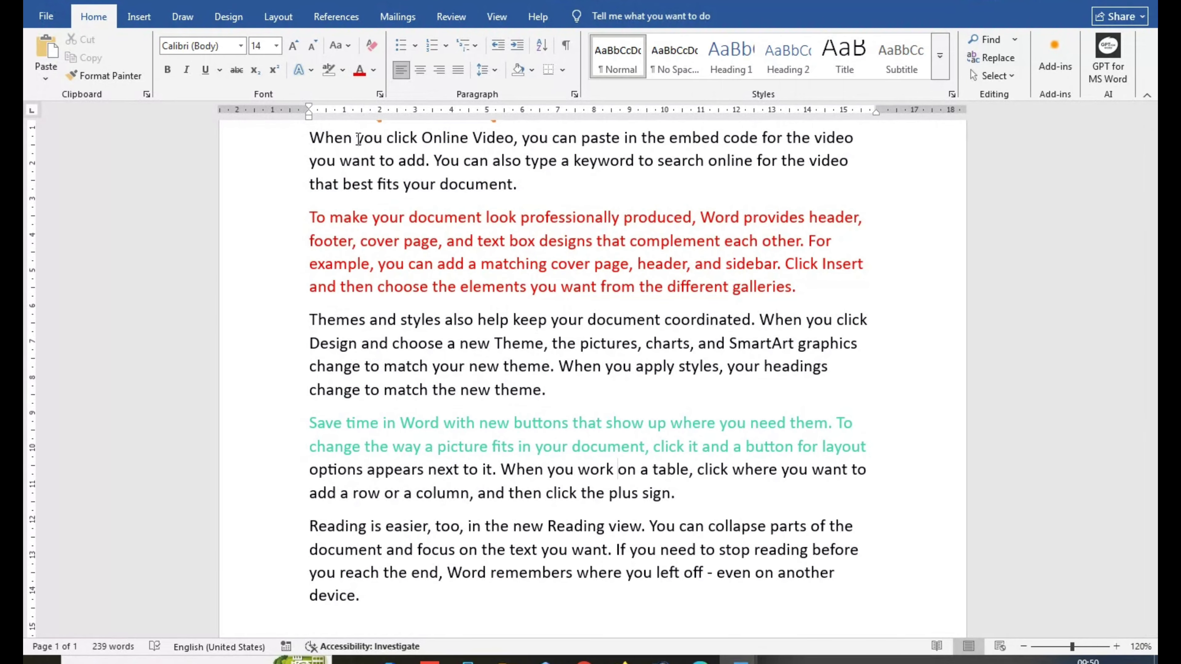
left_click_drag(311, 217, 791, 287)
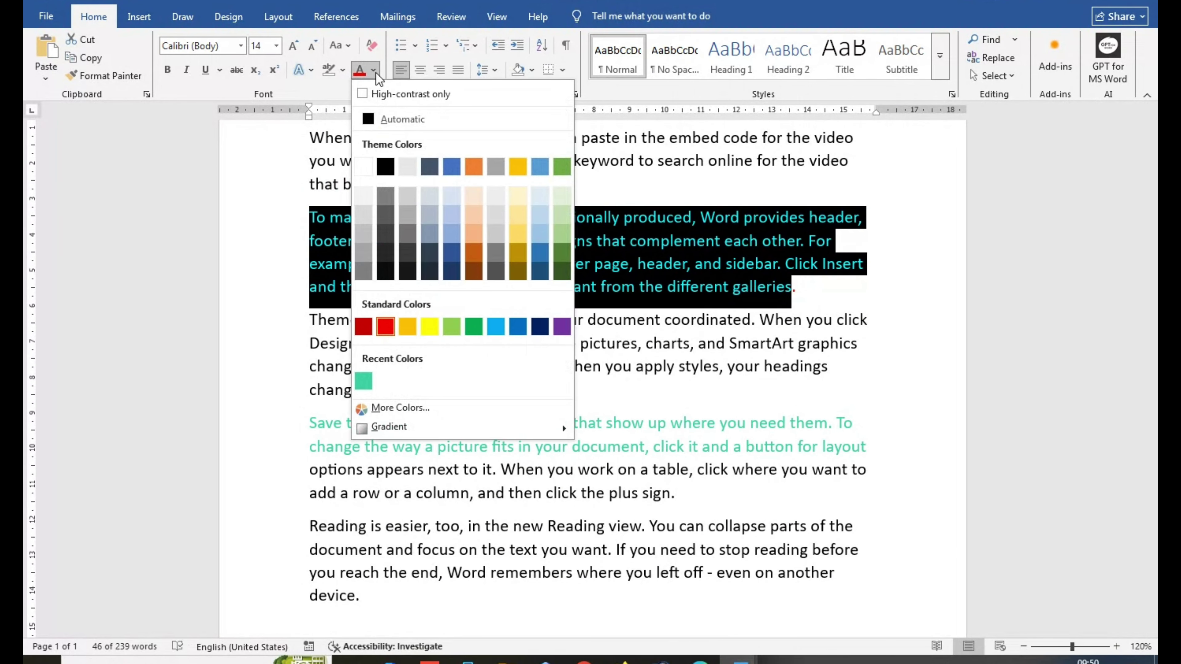
left_click(392, 122)
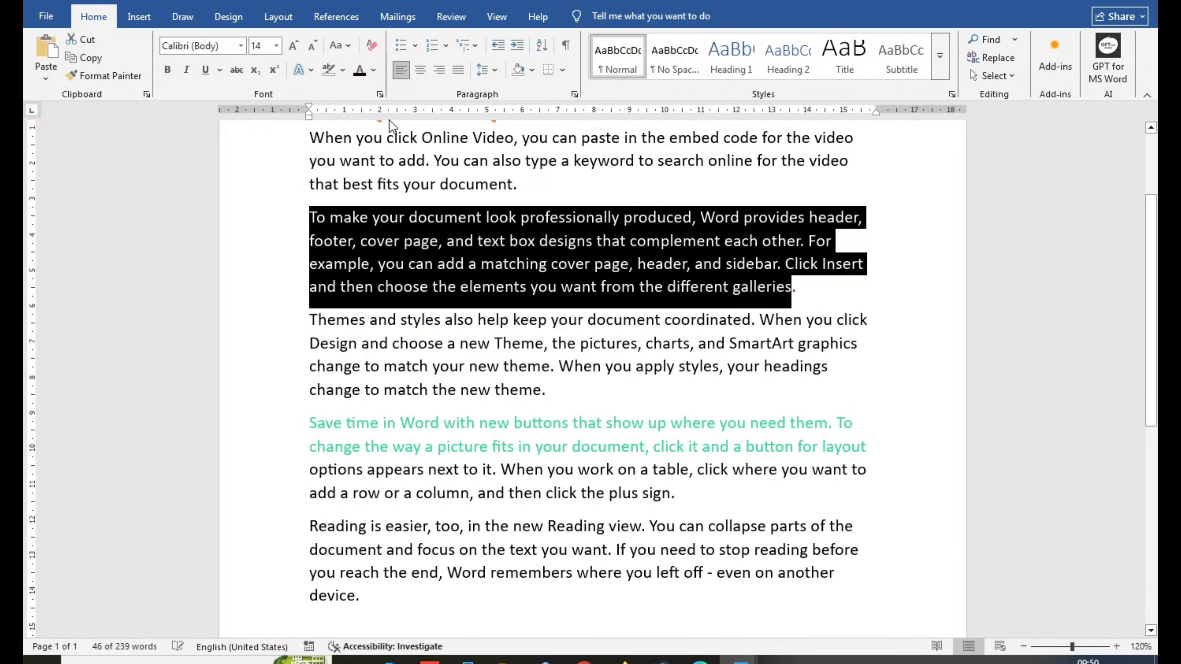
Reset the font color of the first two lines of the fourth paragraph to Automatic.
left_click(494, 409)
left_click_drag(311, 425, 897, 449)
left_click(373, 70)
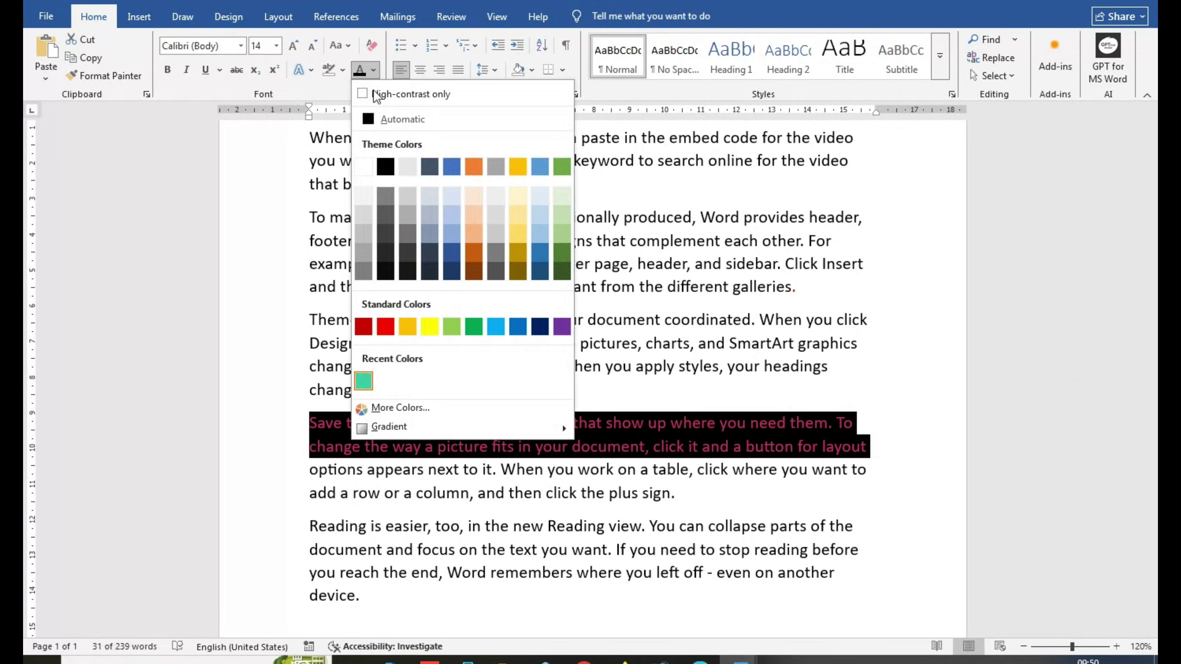
left_click(391, 122)
scroll(380, 292, "up", 3)
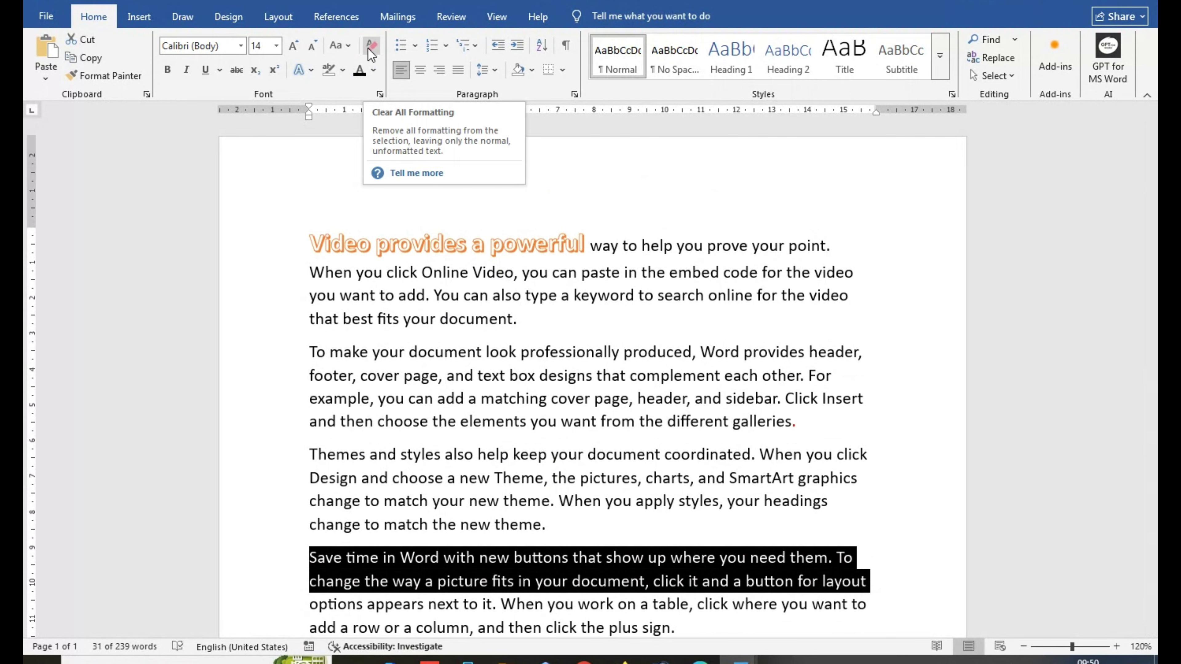
left_click(340, 317)
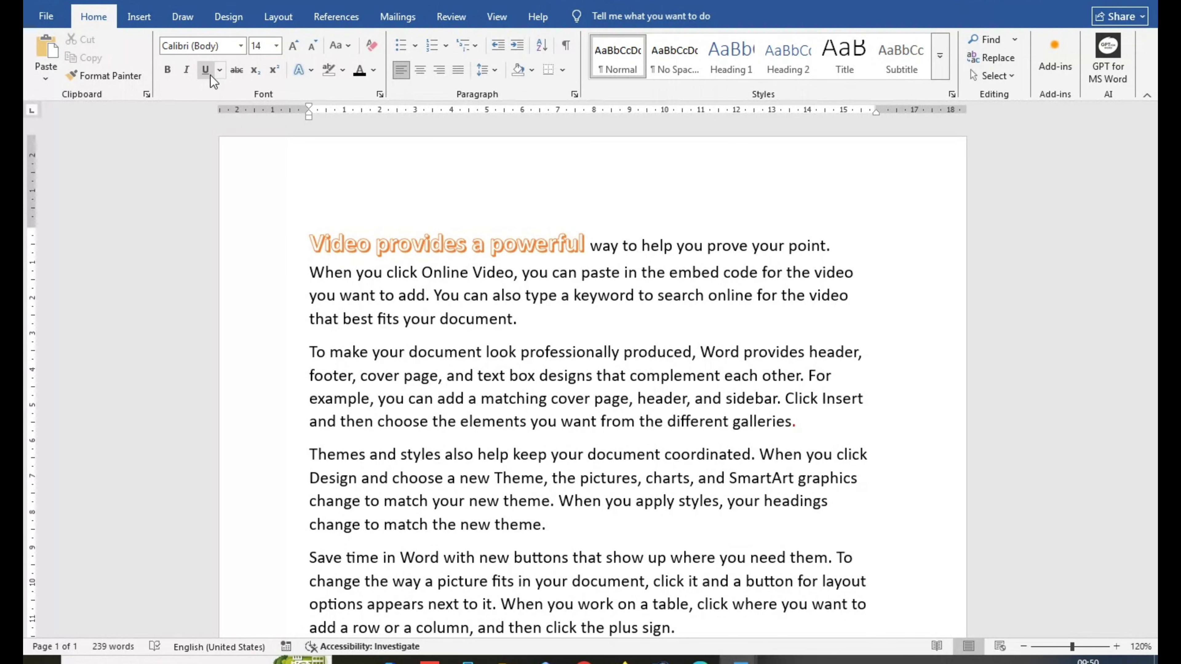
Split the second paragraph after "To make your document look" so that phrase stands on its own line.
left_click_drag(561, 253, 310, 245)
left_click(467, 352)
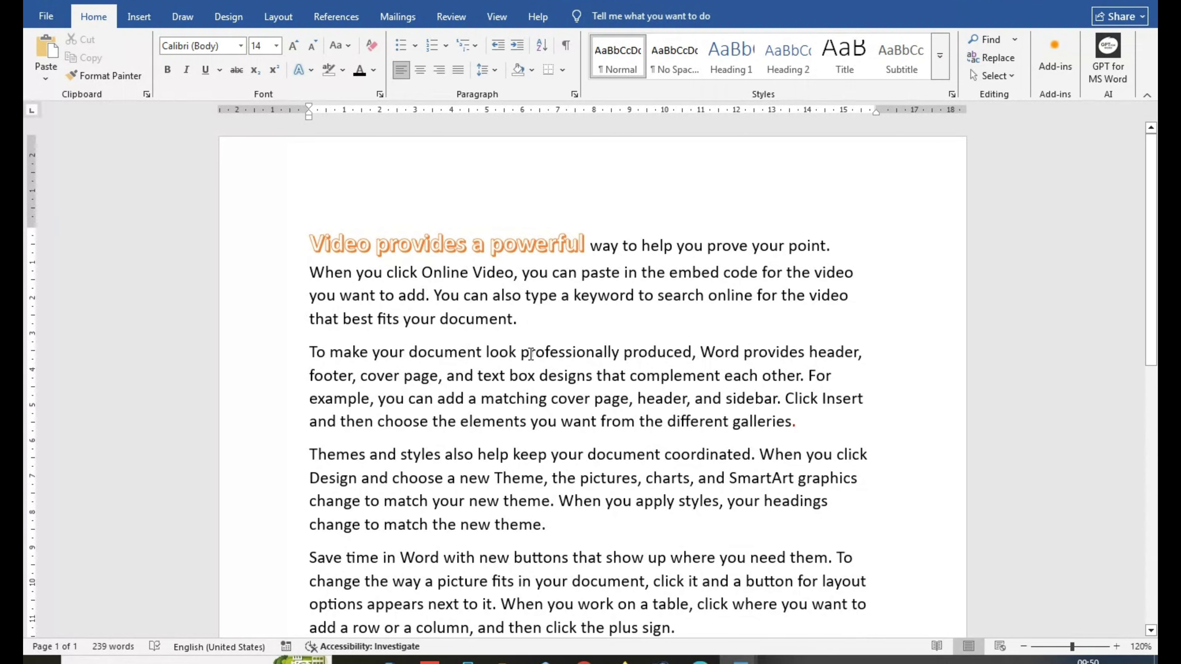
key("Return")
Format the line "To make your document look" in Bradley Hand ITC at size 18.
key("shift+Up")
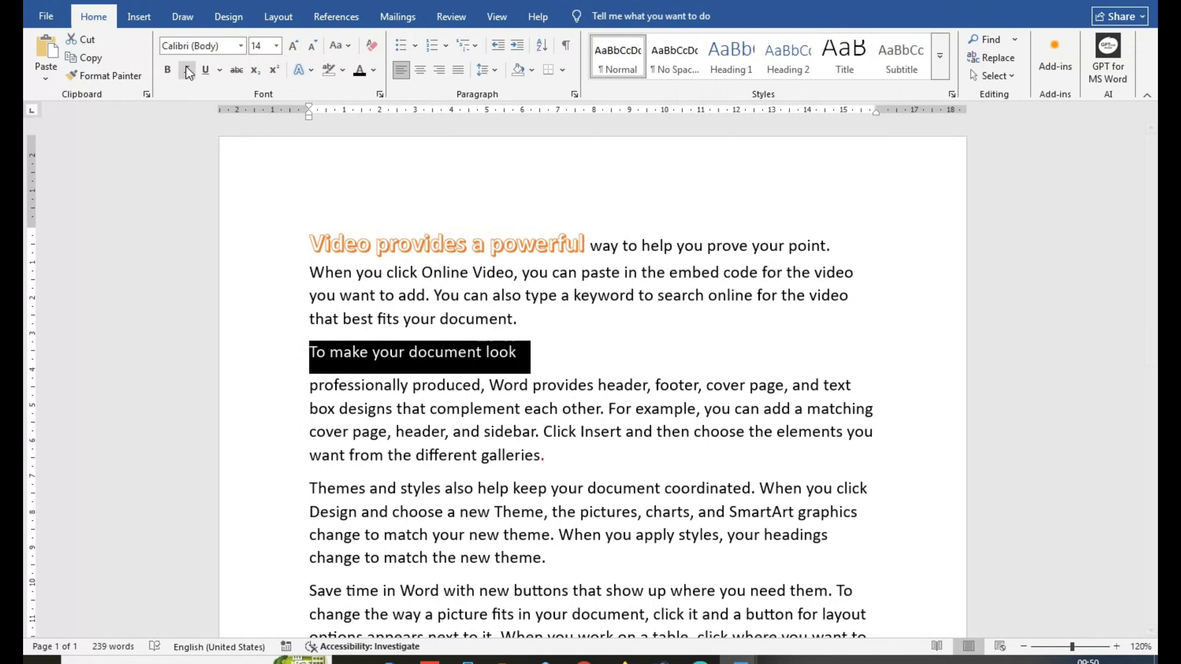
left_click(242, 50)
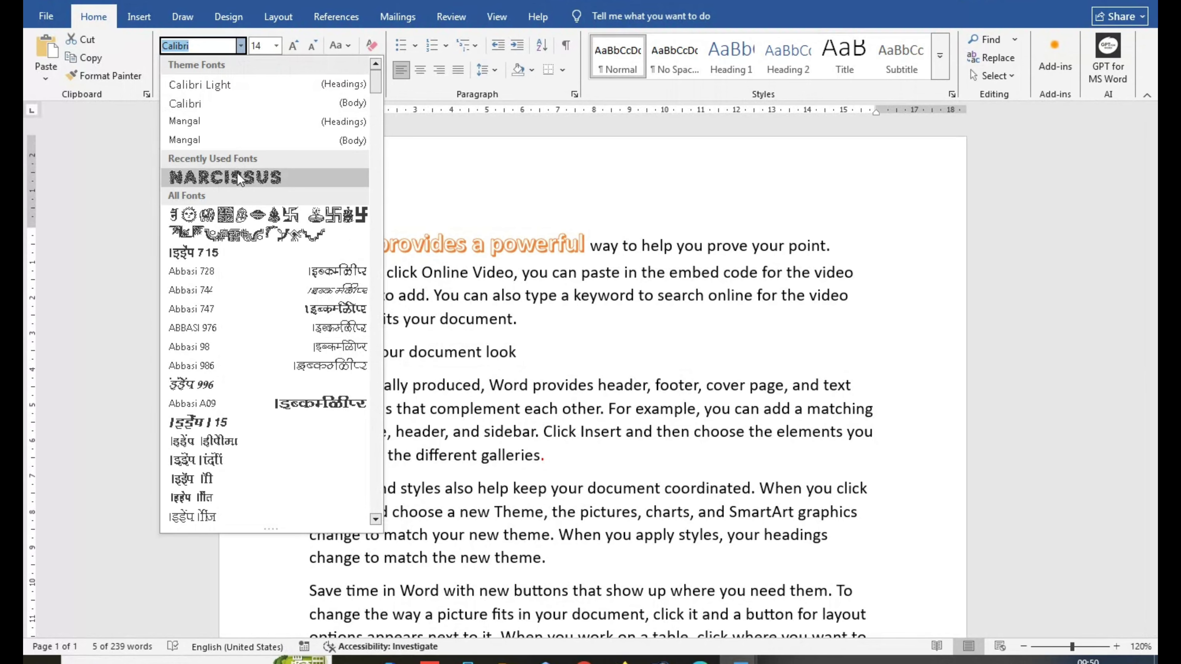
scroll(224, 415, "down", 20)
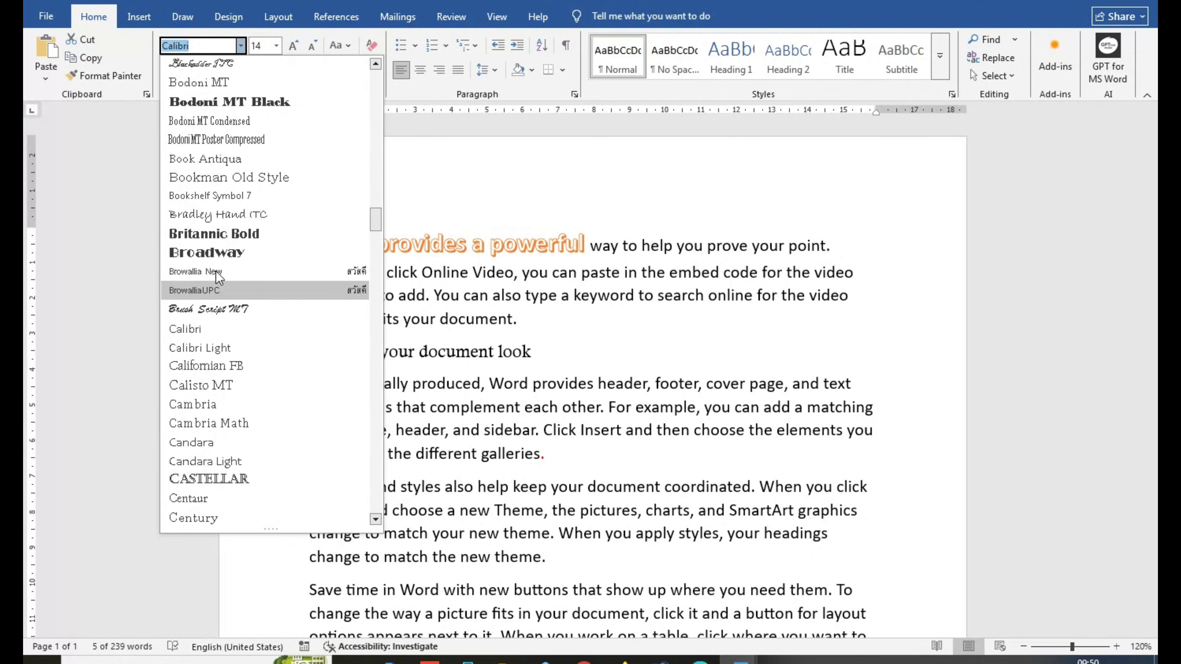
left_click(235, 223)
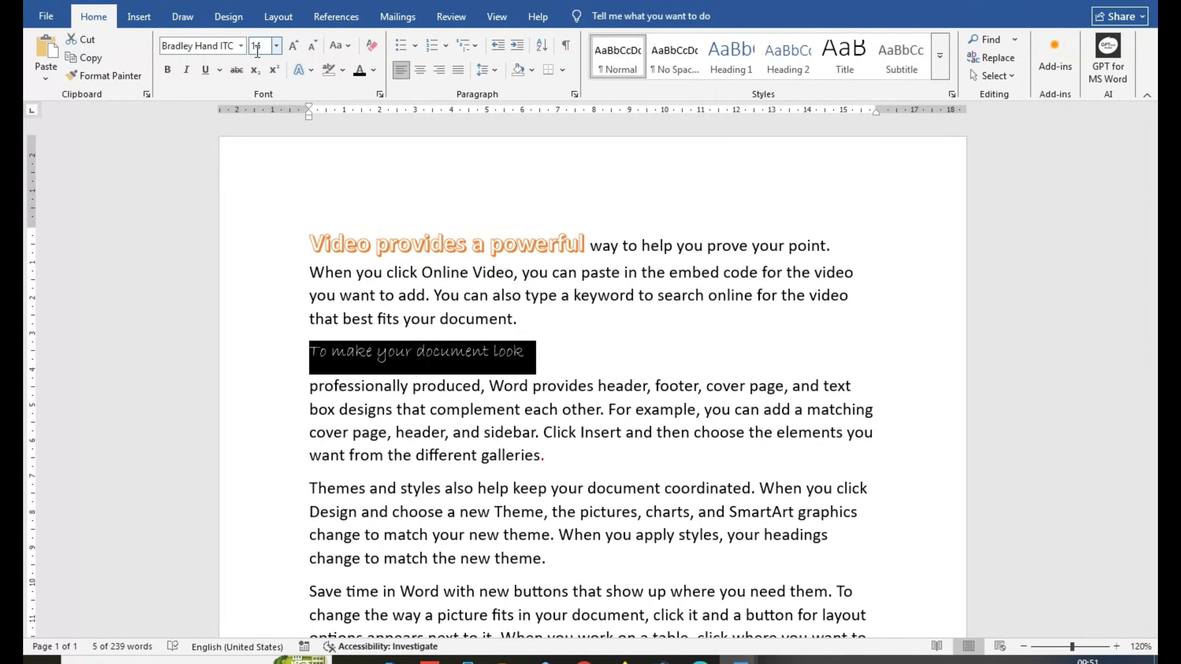
left_click(292, 46)
left_click(292, 46)
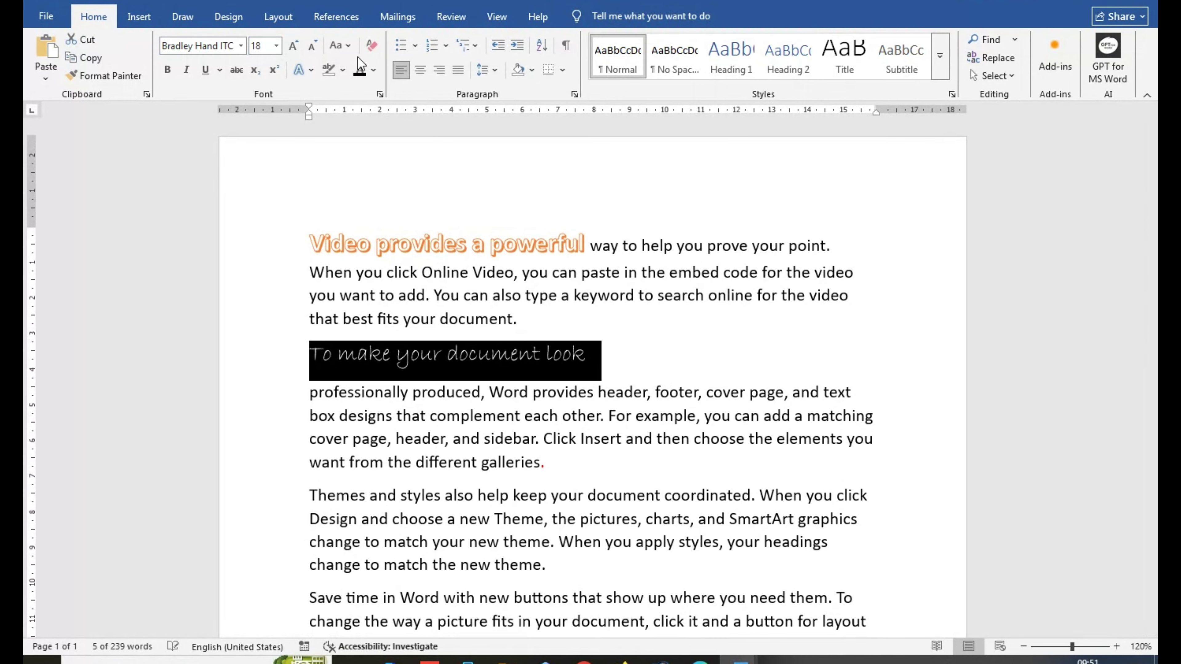
Make the line "To make your document look" bold and italic with a double underline.
left_click(173, 74)
left_click(191, 70)
left_click(219, 71)
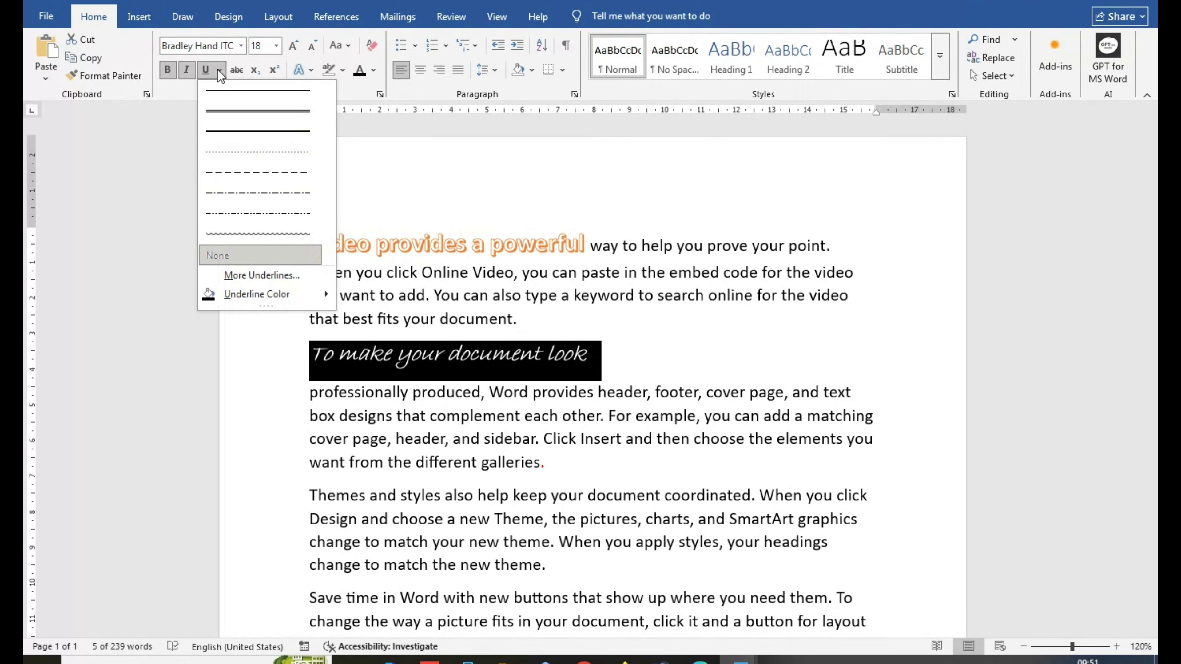
left_click(259, 119)
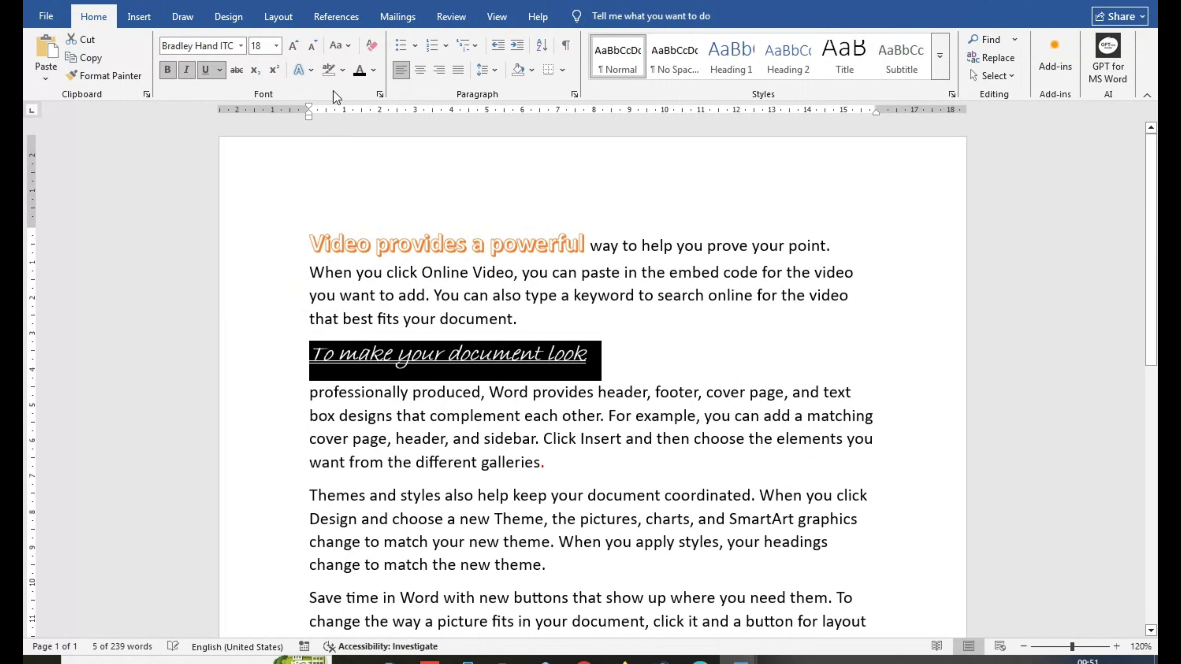
Set the font color of the line "To make your document look" to the standard red.
left_click(374, 69)
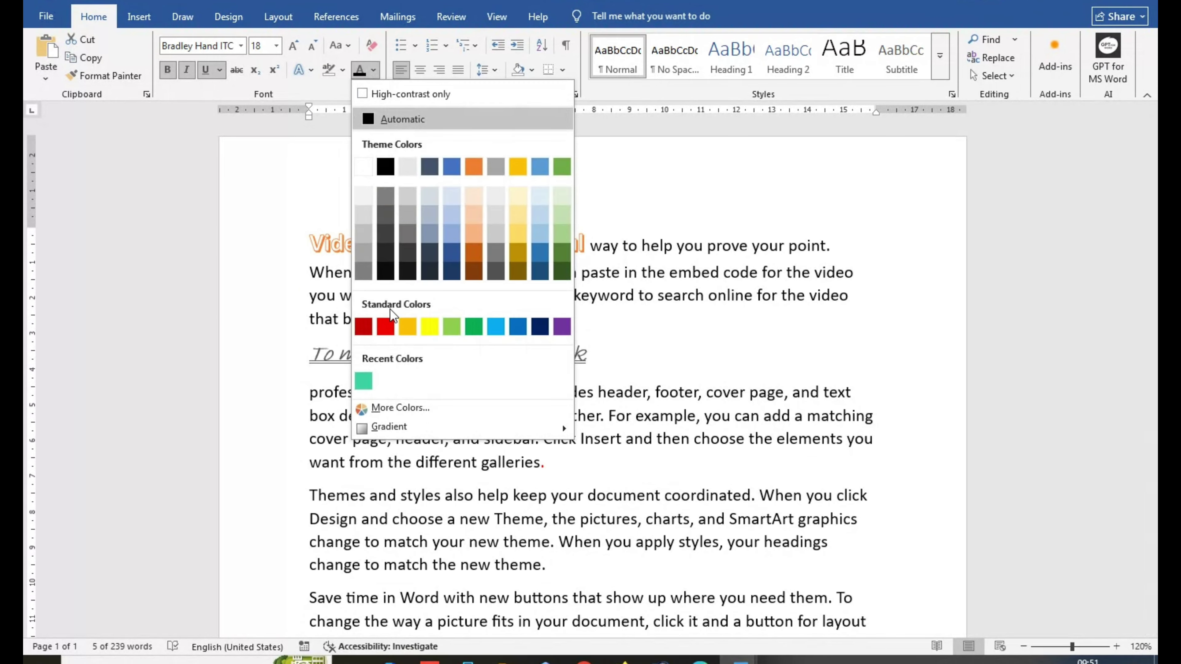
left_click(390, 327)
left_click(642, 349)
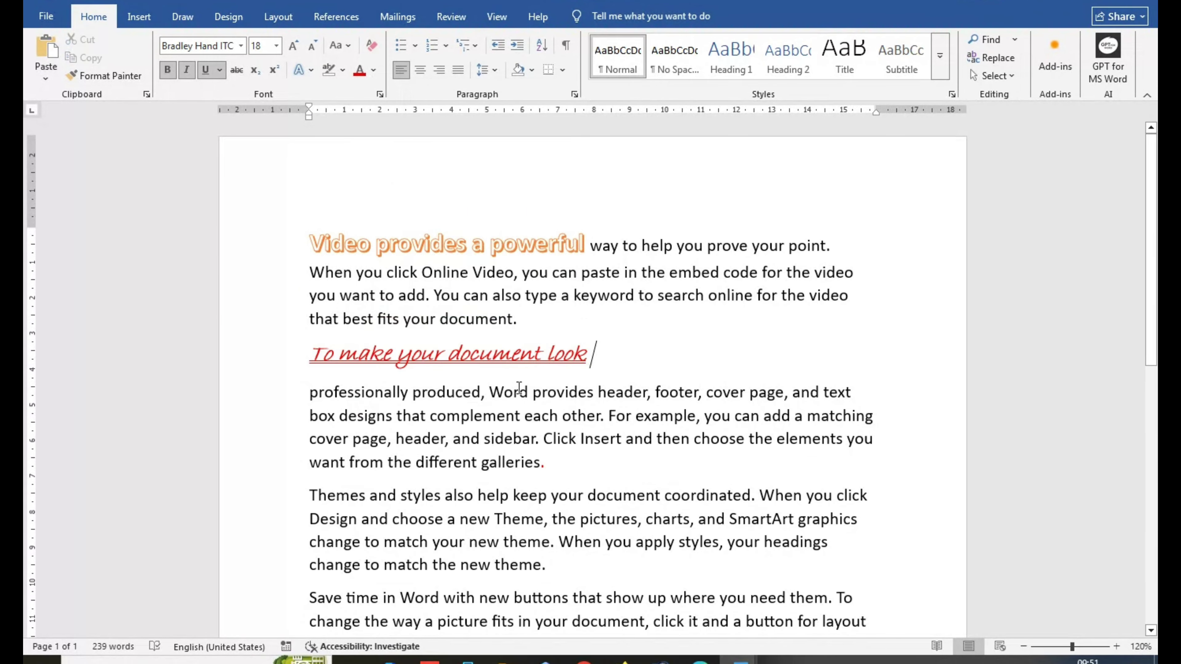
scroll(593, 351, "down", 1)
left_click_drag(589, 319, 316, 312)
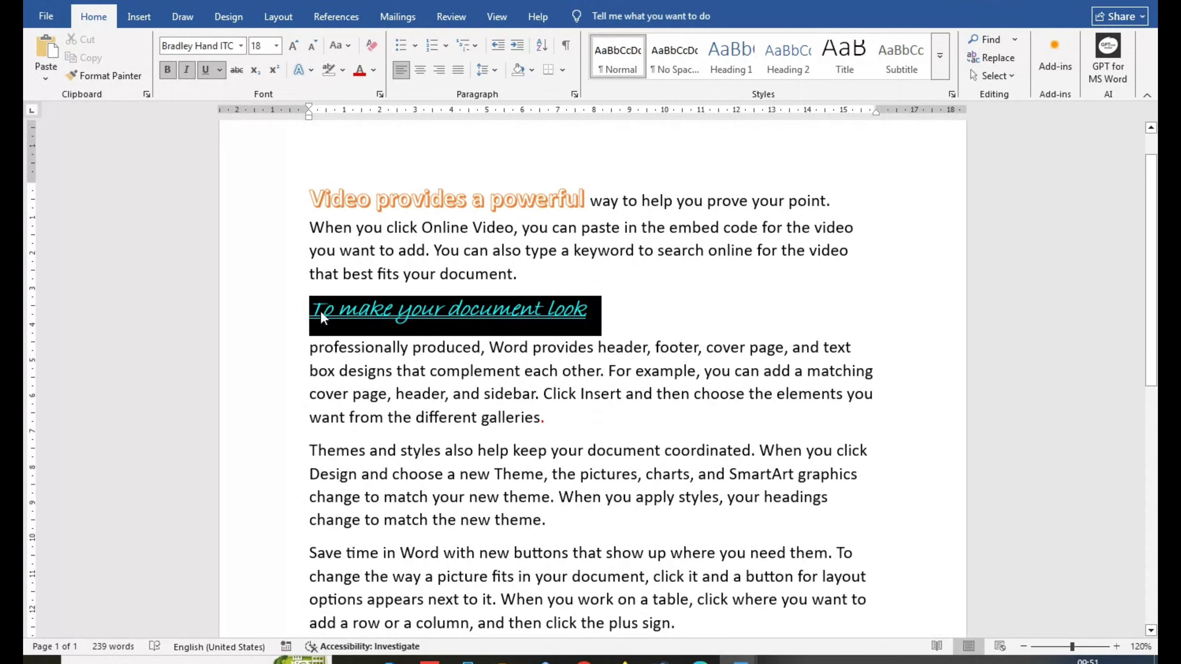
left_click(593, 310)
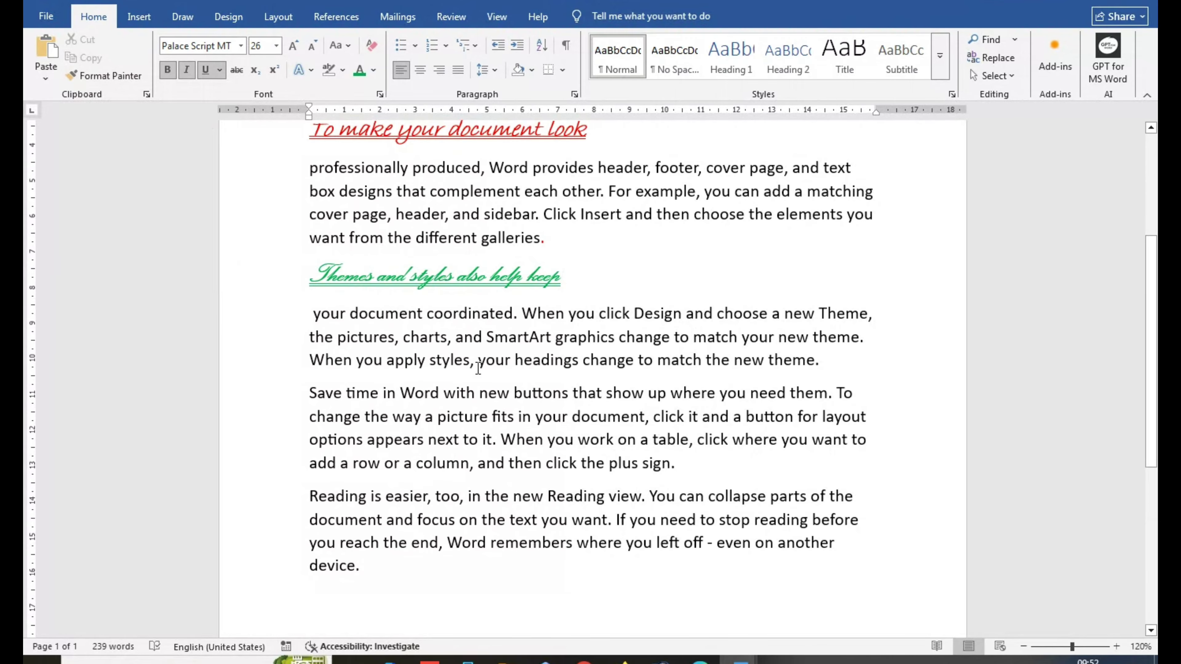
Split the fourth text paragraph after "Save time in Word with new buttons" so that phrase stands on its own line.
left_click(569, 394)
key("Return")
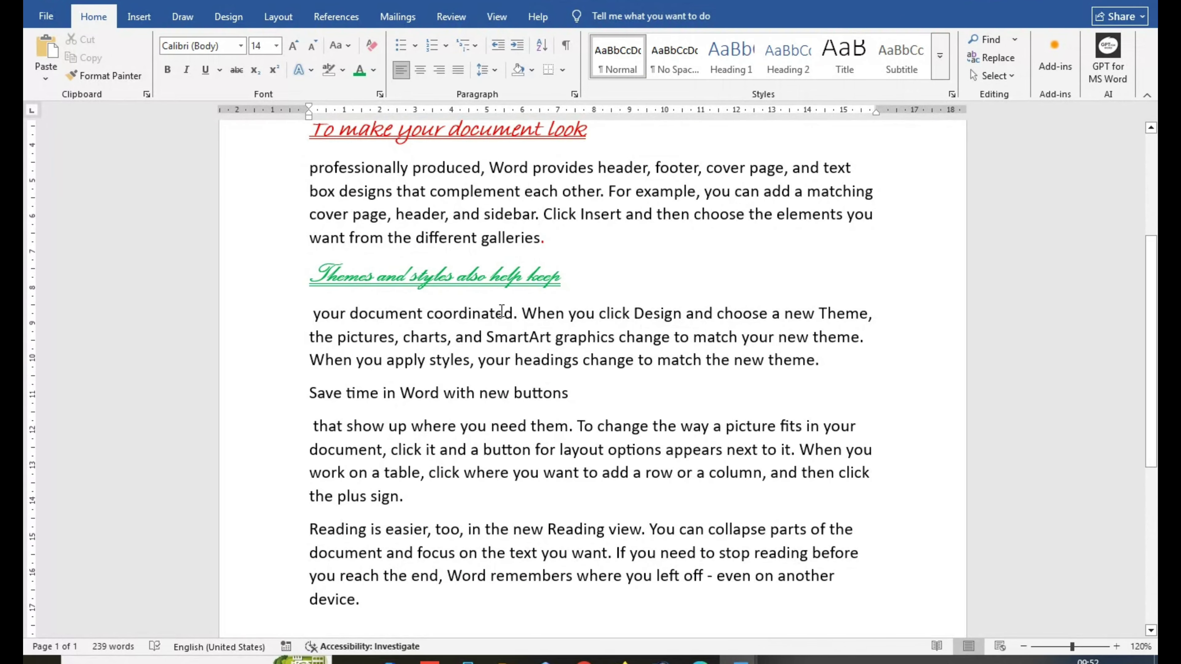
left_click_drag(489, 279, 395, 283)
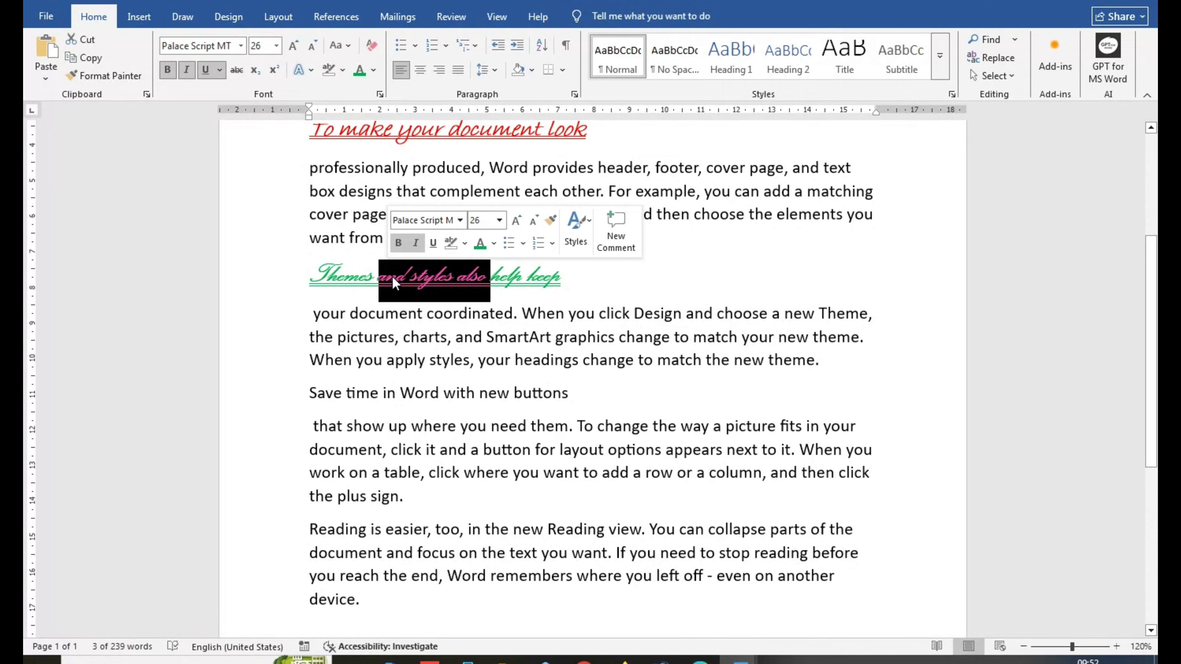
left_click_drag(570, 394, 342, 396)
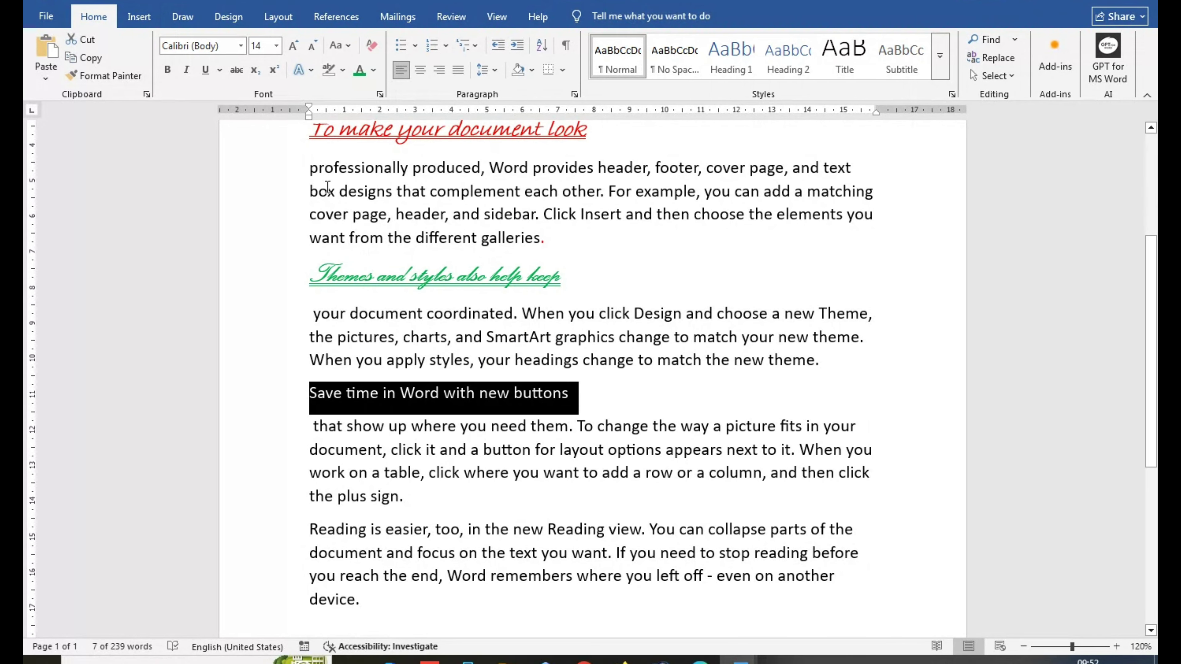
left_click(608, 396)
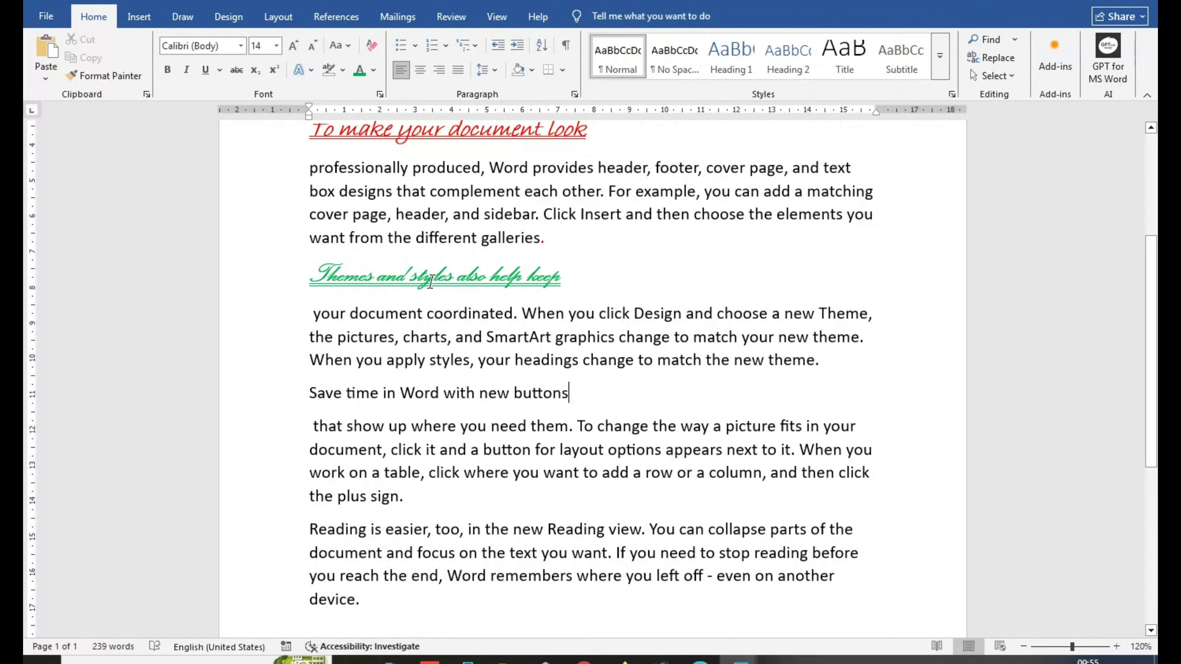
left_click_drag(460, 278, 309, 279)
left_click(452, 337)
Copy the formatting of the green heading "Themes and styles also help keep" to "Save time in Word with new buttons" with Format Painter.
left_click_drag(442, 276, 333, 275)
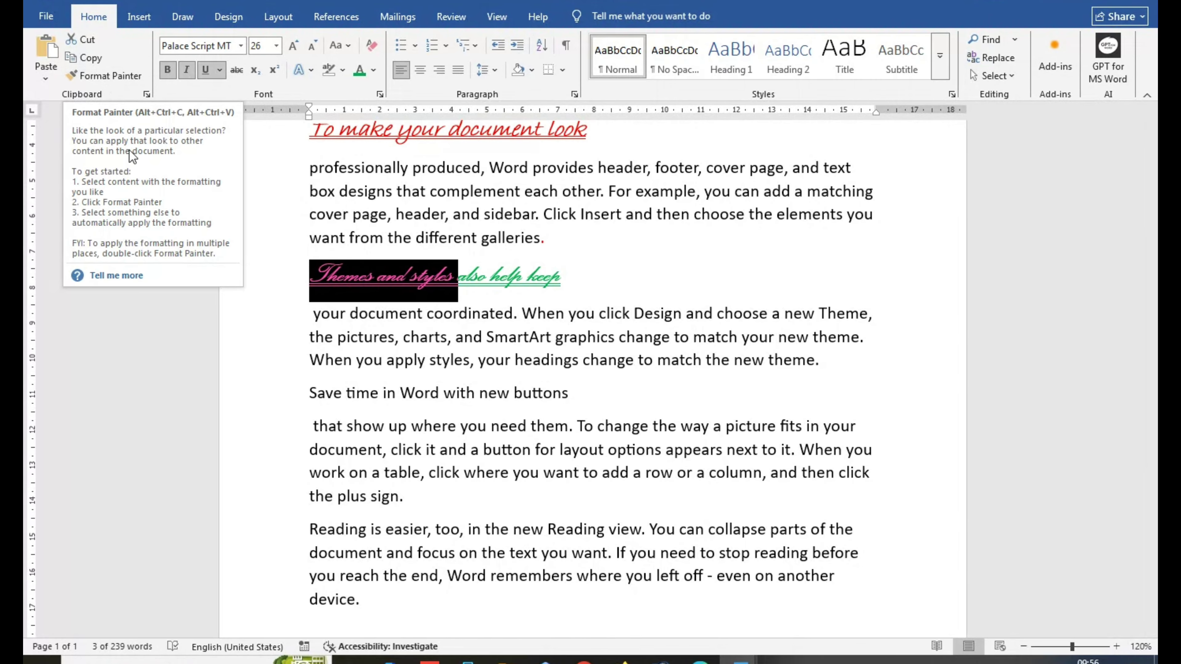
left_click(107, 78)
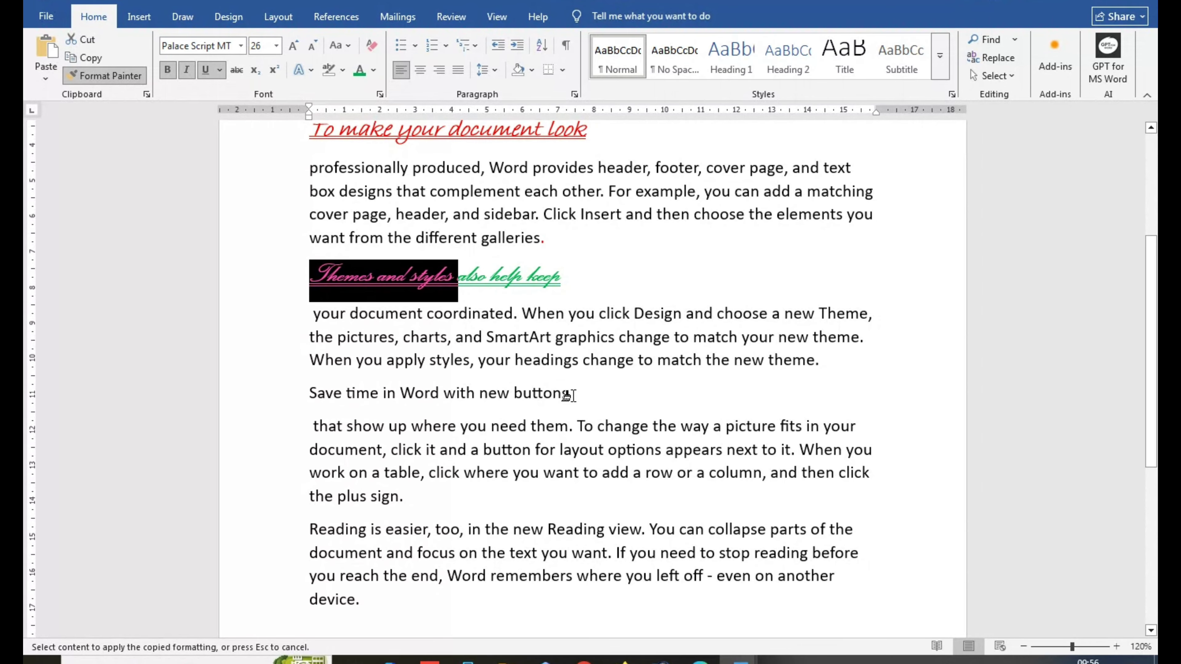
left_click_drag(566, 395, 320, 395)
scroll(430, 279, "down", 2)
left_click(458, 370)
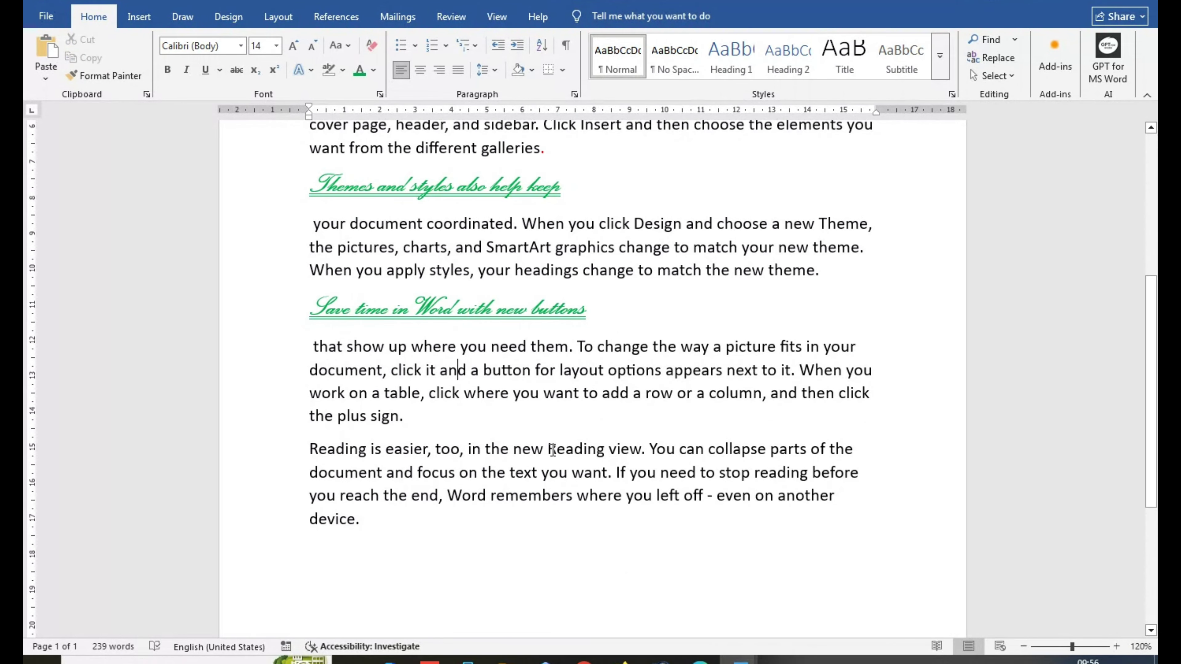
Split the last paragraph after "Reading is easier, too, in the new" so that phrase stands on its own line.
key("Return")
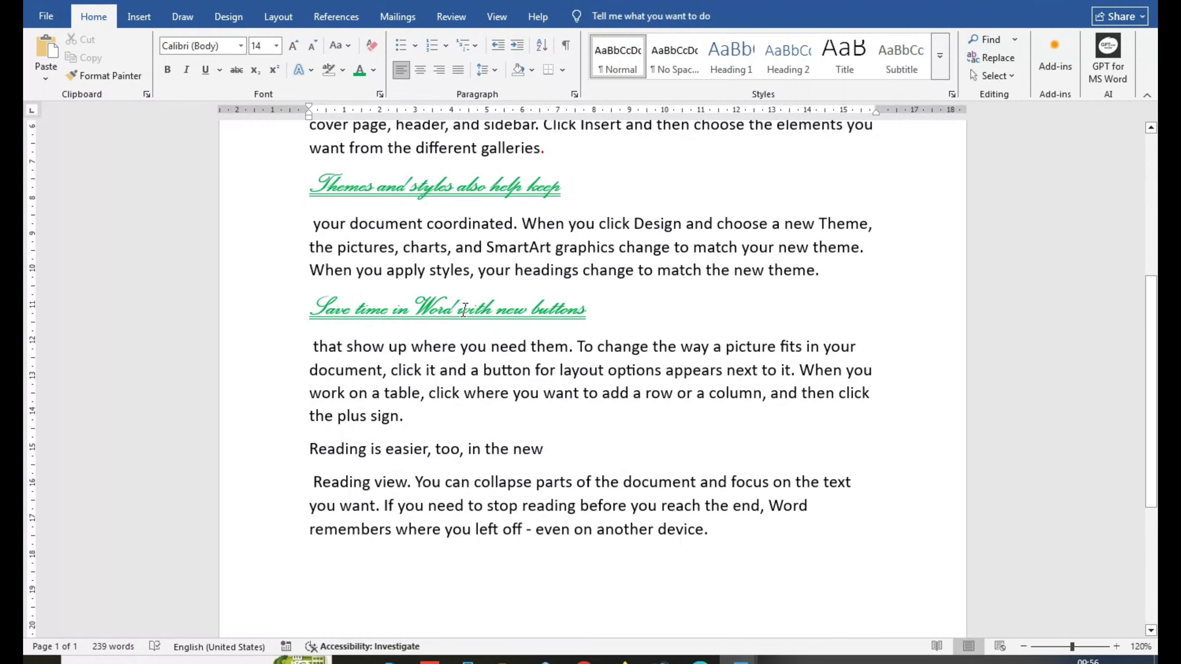
Copy the formatting of the heading "Save time in Word with new buttons" to "Reading is easier, too, in the new" with Format Painter.
left_click_drag(445, 310, 356, 309)
left_click(468, 450)
left_click_drag(442, 312, 339, 313)
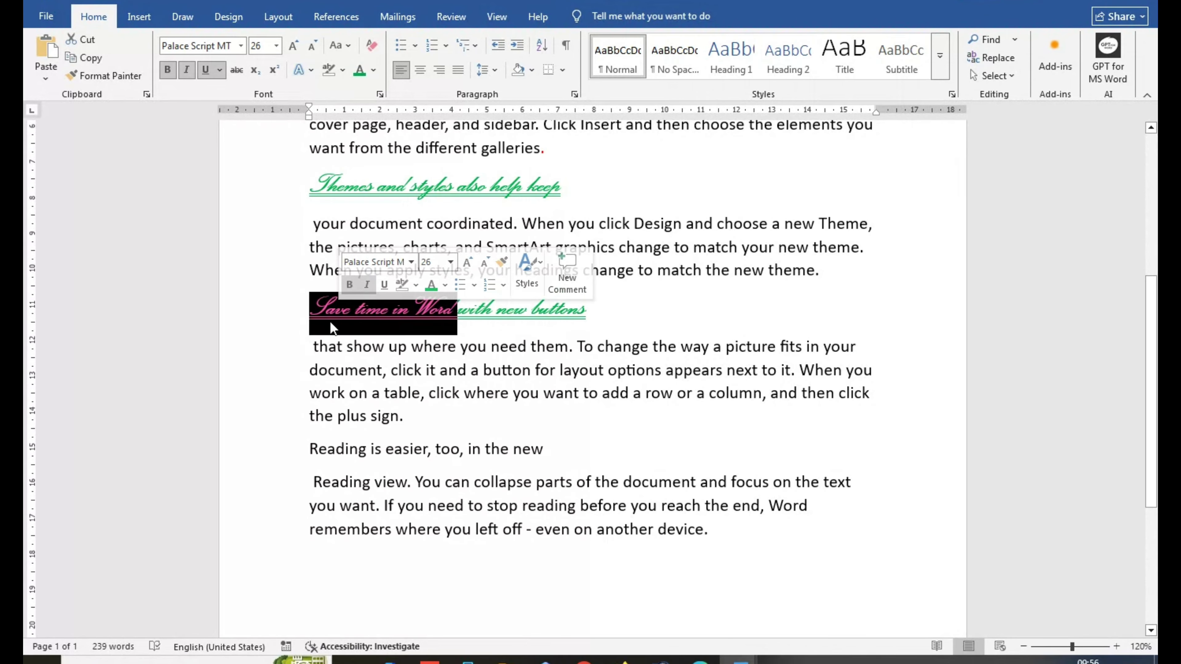
left_click(119, 79)
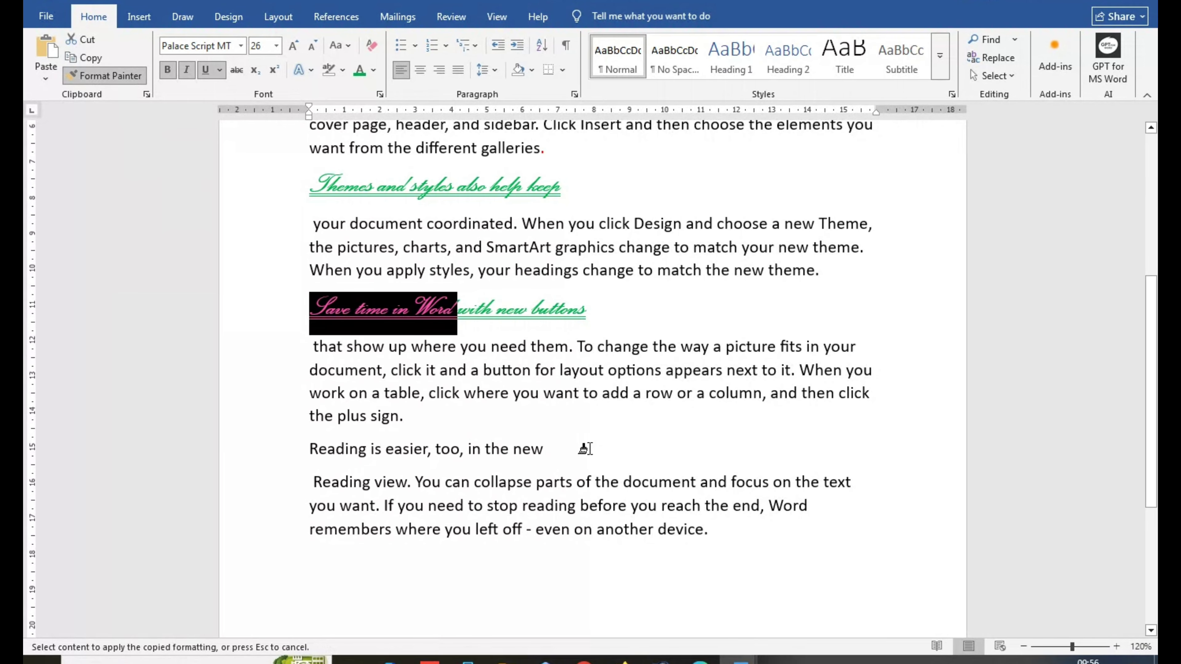
left_click_drag(545, 449, 325, 449)
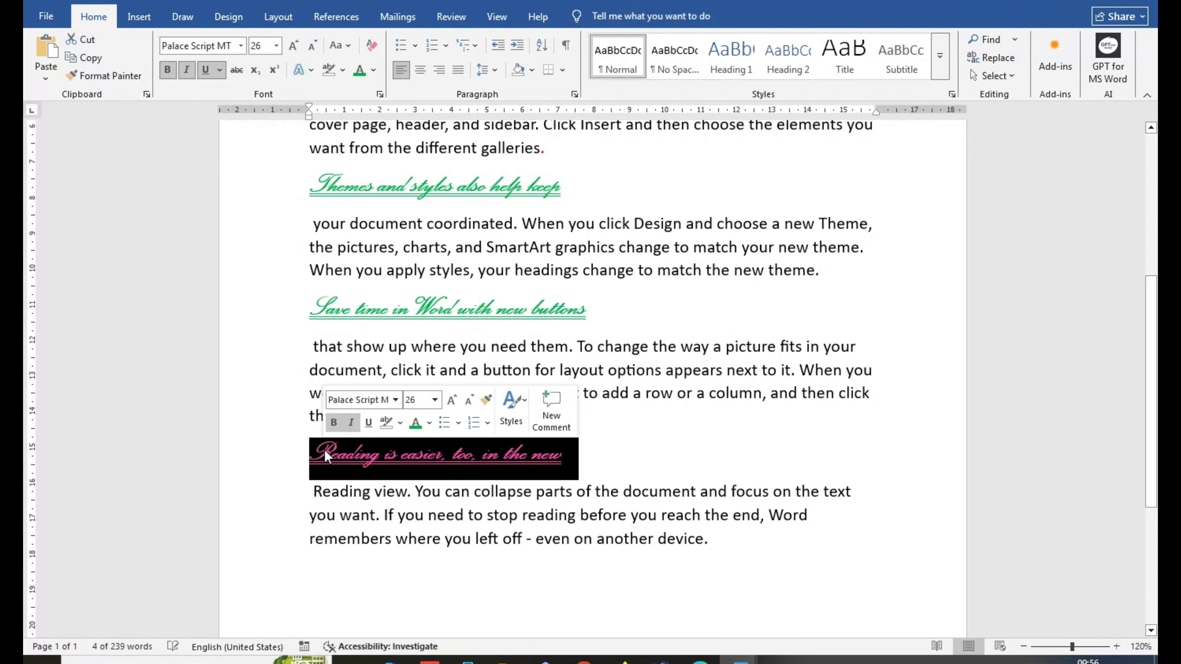
left_click(569, 472)
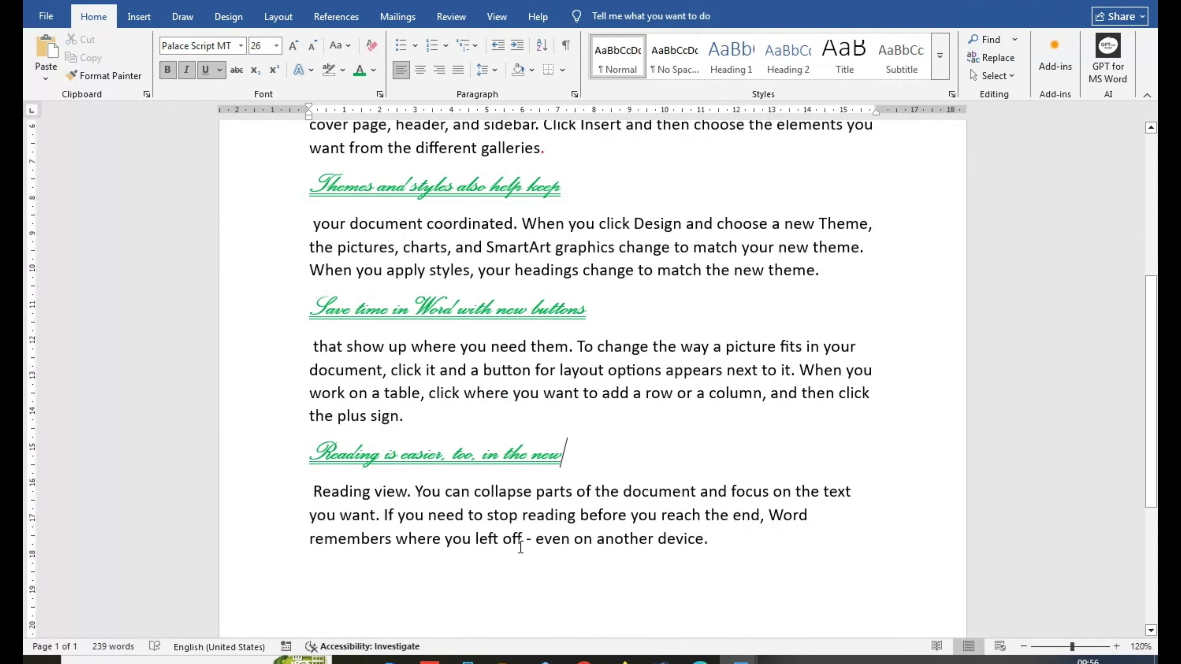
scroll(516, 521, "down", 3)
scroll(516, 488, "up", 2)
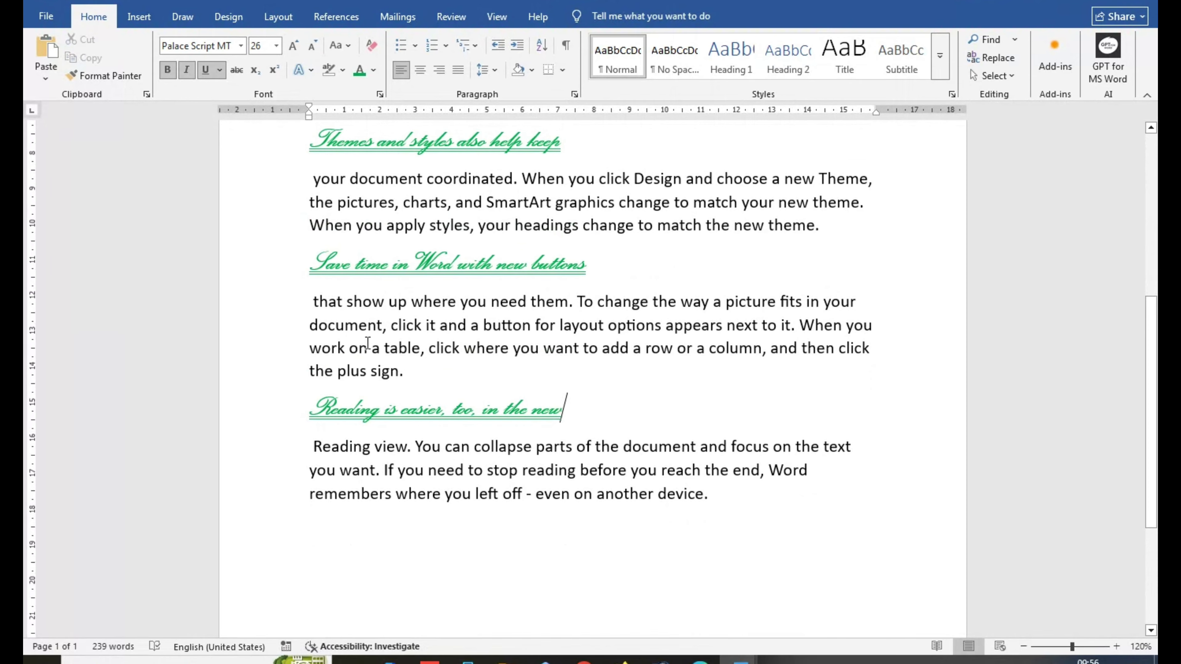
scroll(137, 145, "up", 2)
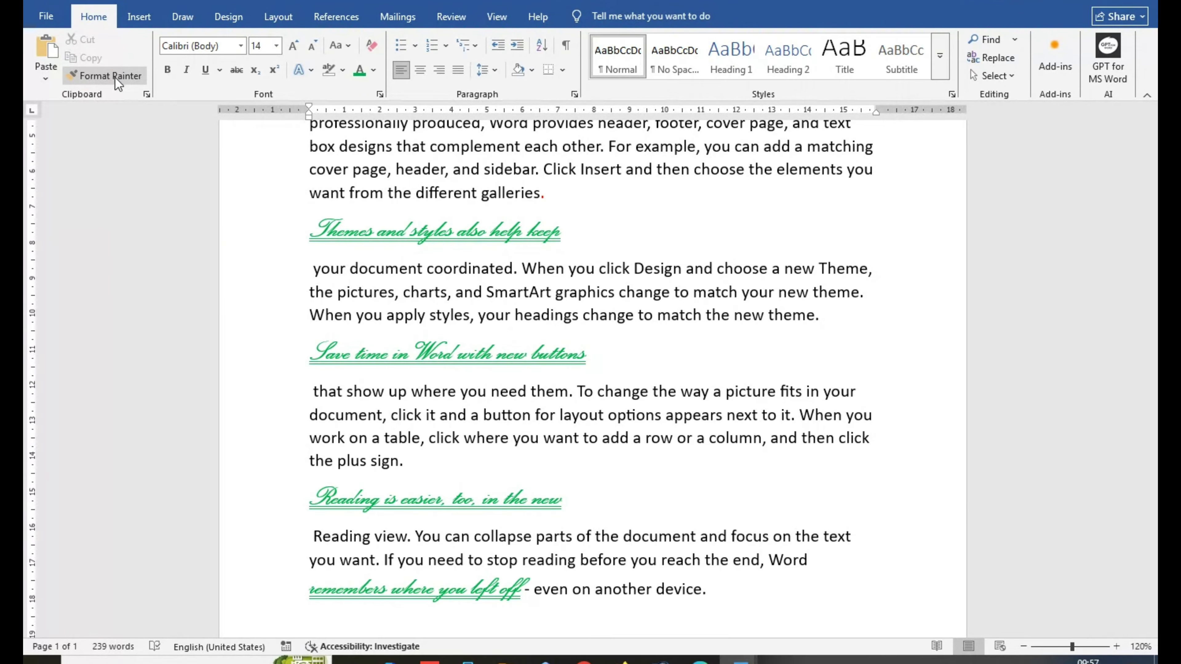
scroll(489, 180, "up", 1)
scroll(445, 219, "up", 1)
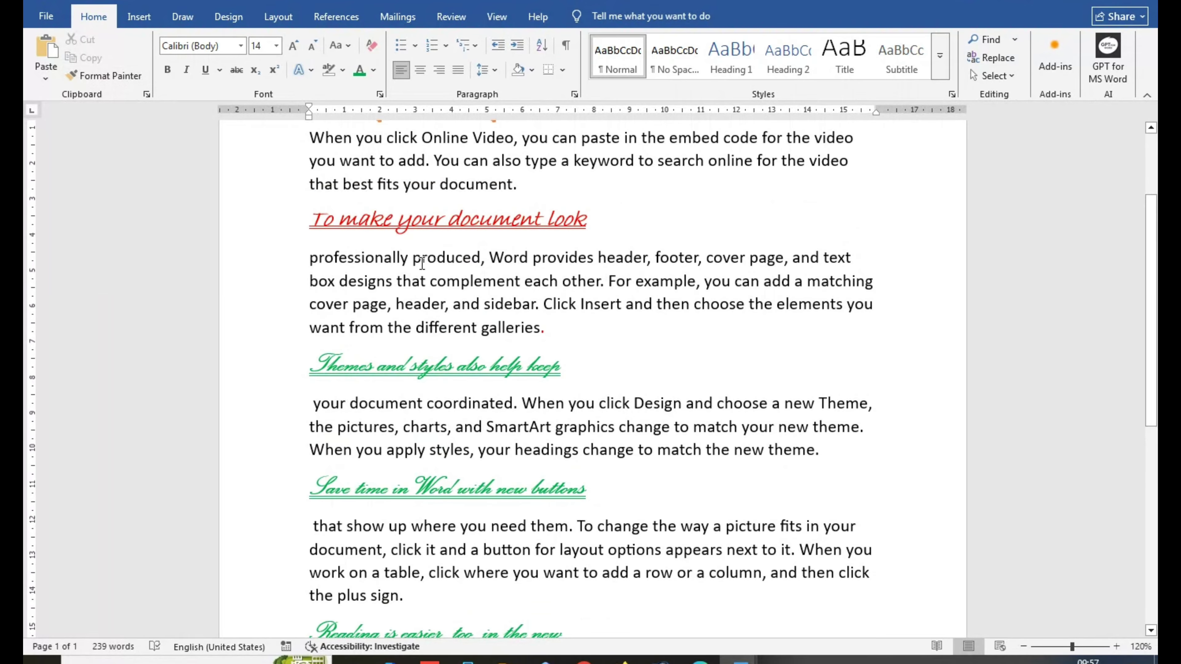
scroll(529, 379, "down", 5)
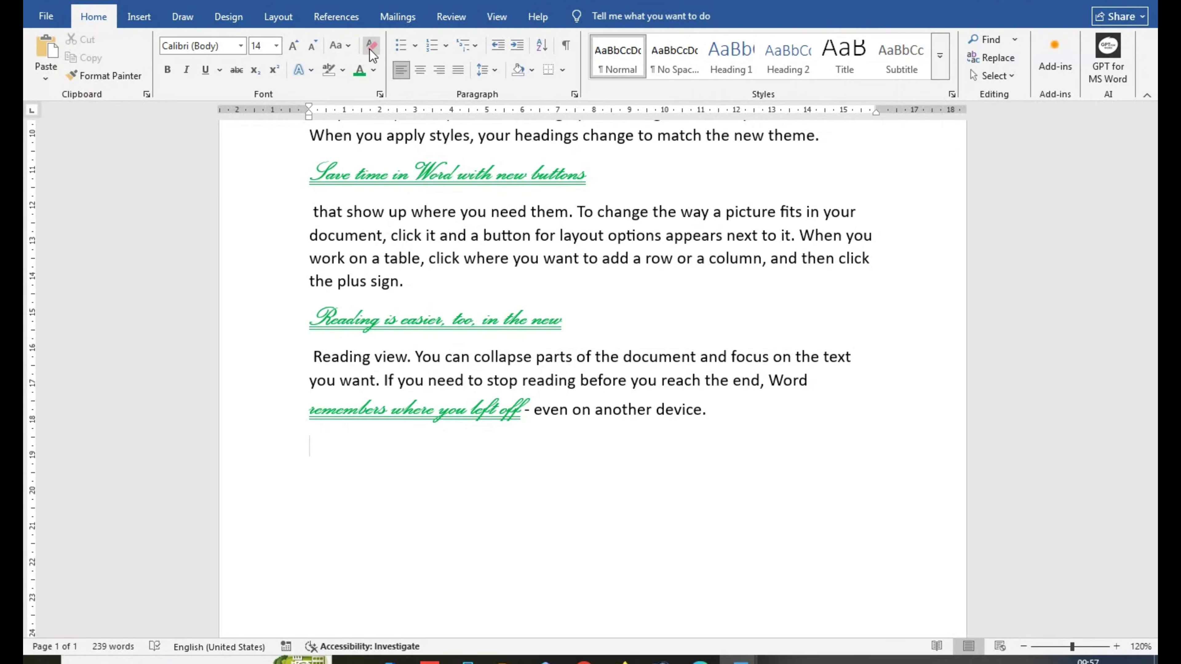
Remove the bold, italic and underline from the red heading "To make your document look".
scroll(469, 260, "up", 10)
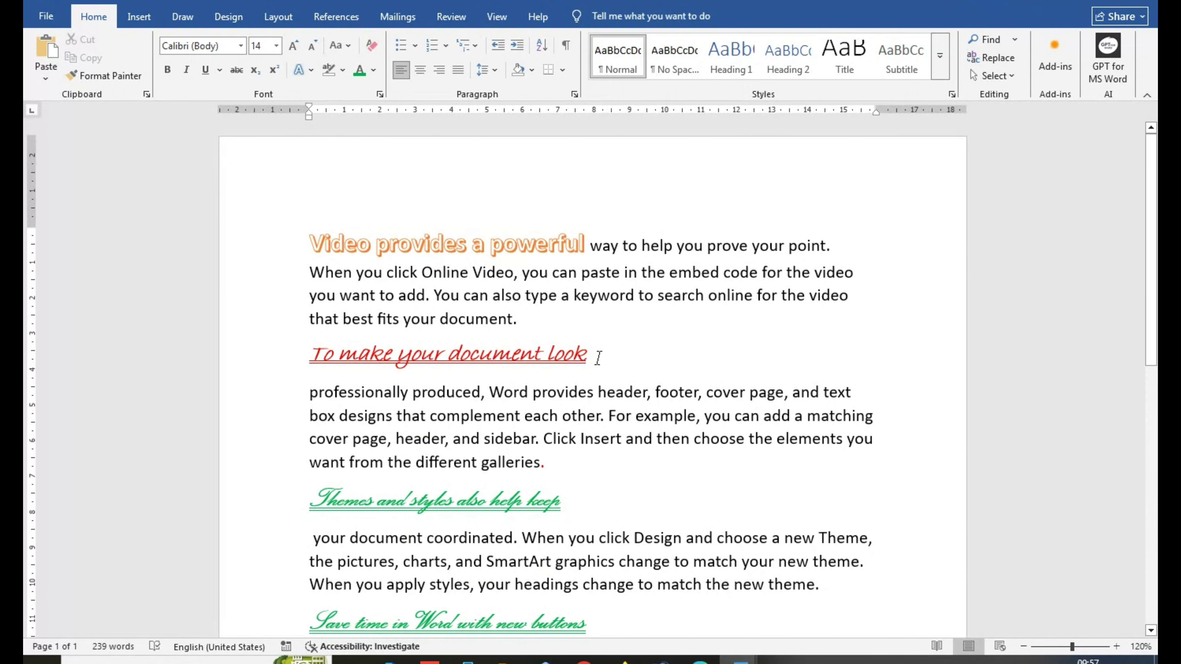
left_click_drag(599, 357, 308, 361)
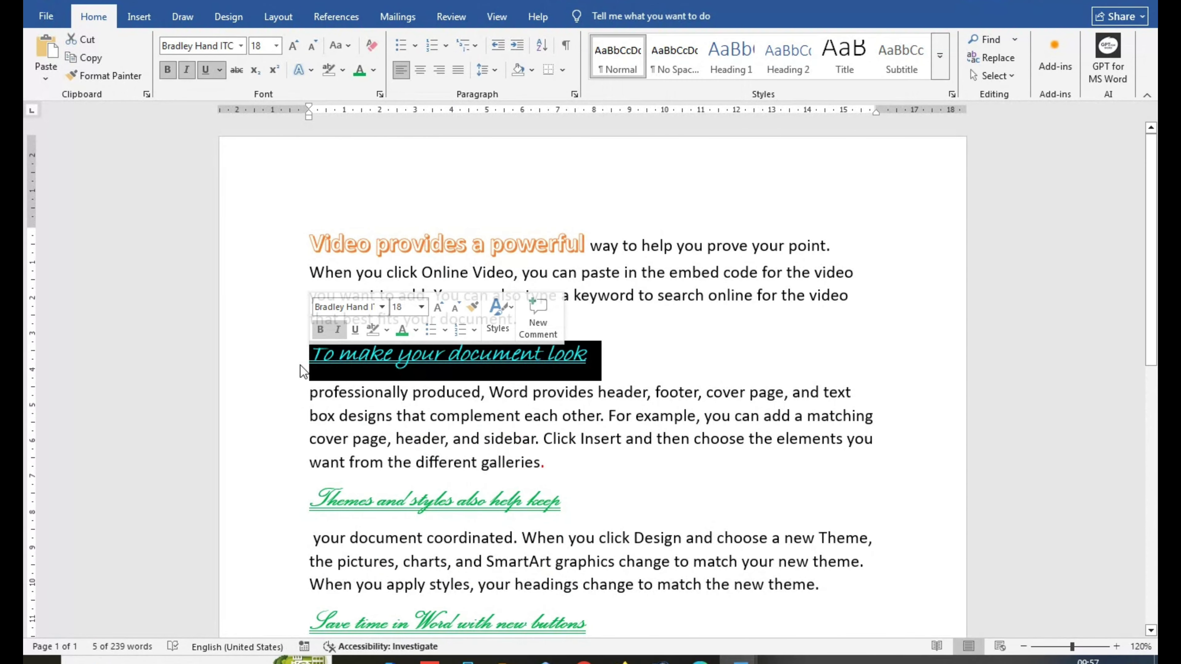
left_click(166, 68)
left_click(187, 71)
left_click(205, 70)
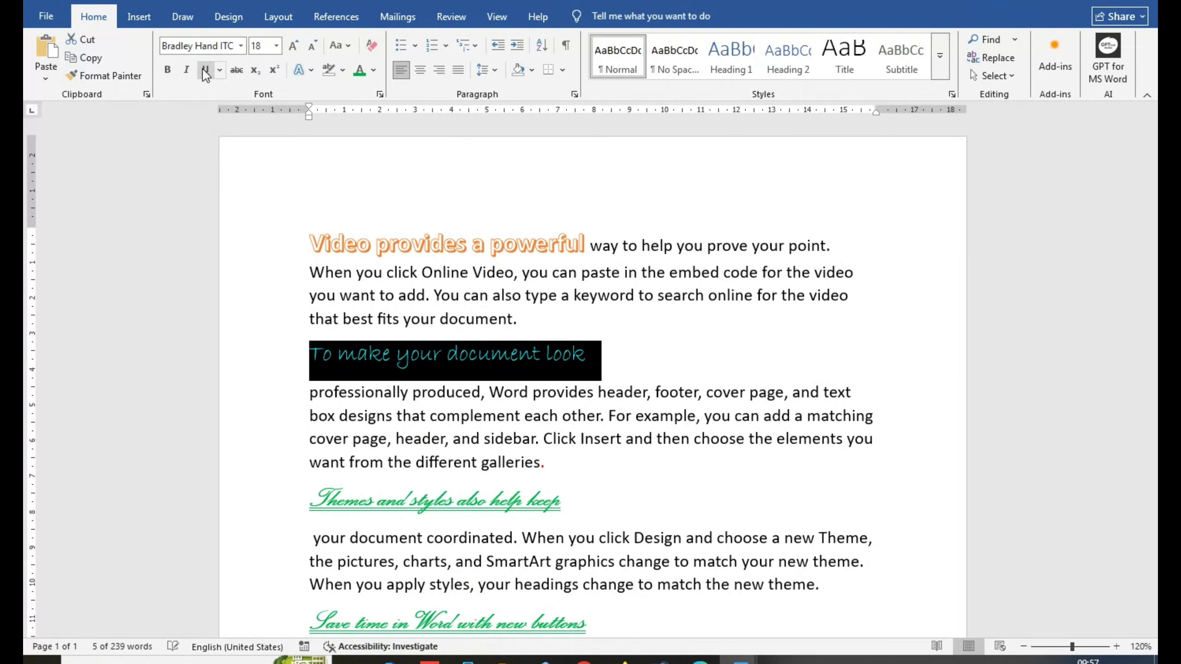
Set the line "To make your document look" to Calibri Light (Headings), size 14, with a black font color.
left_click(312, 47)
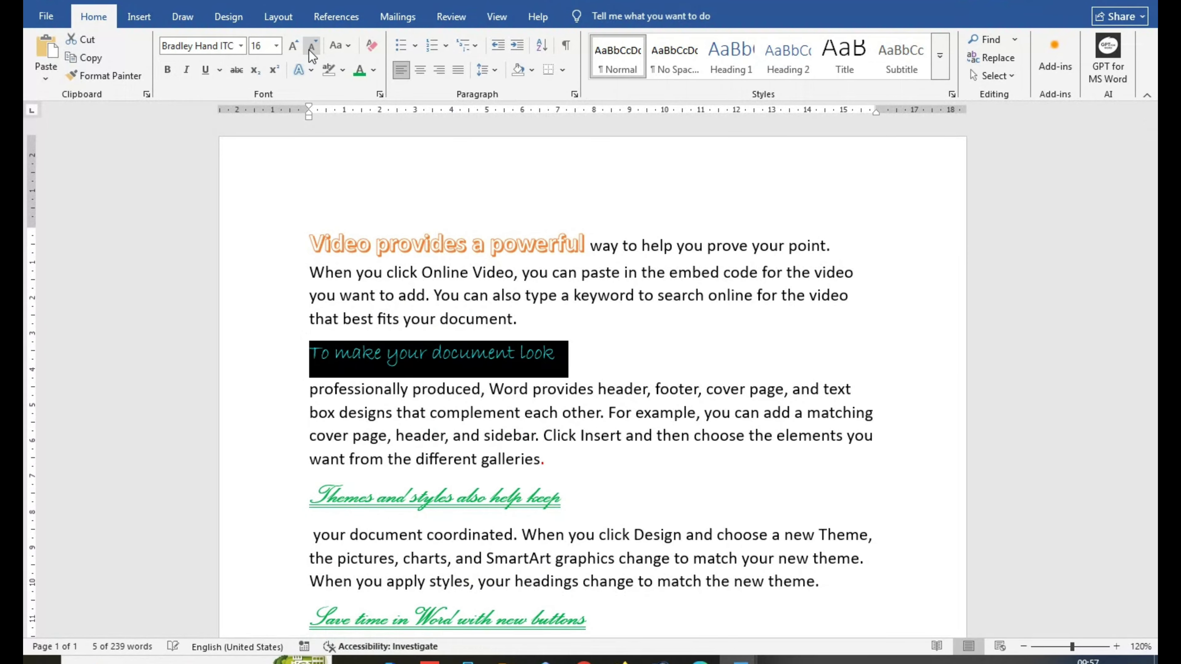
left_click(242, 45)
left_click(235, 86)
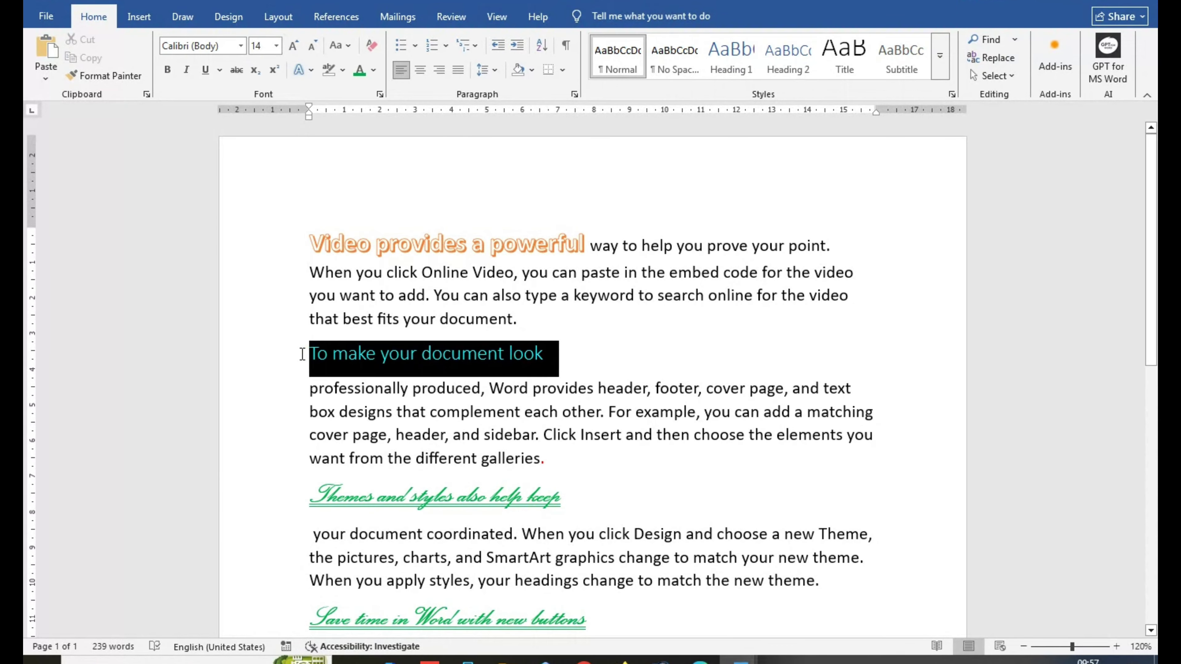
left_click(373, 70)
left_click(371, 118)
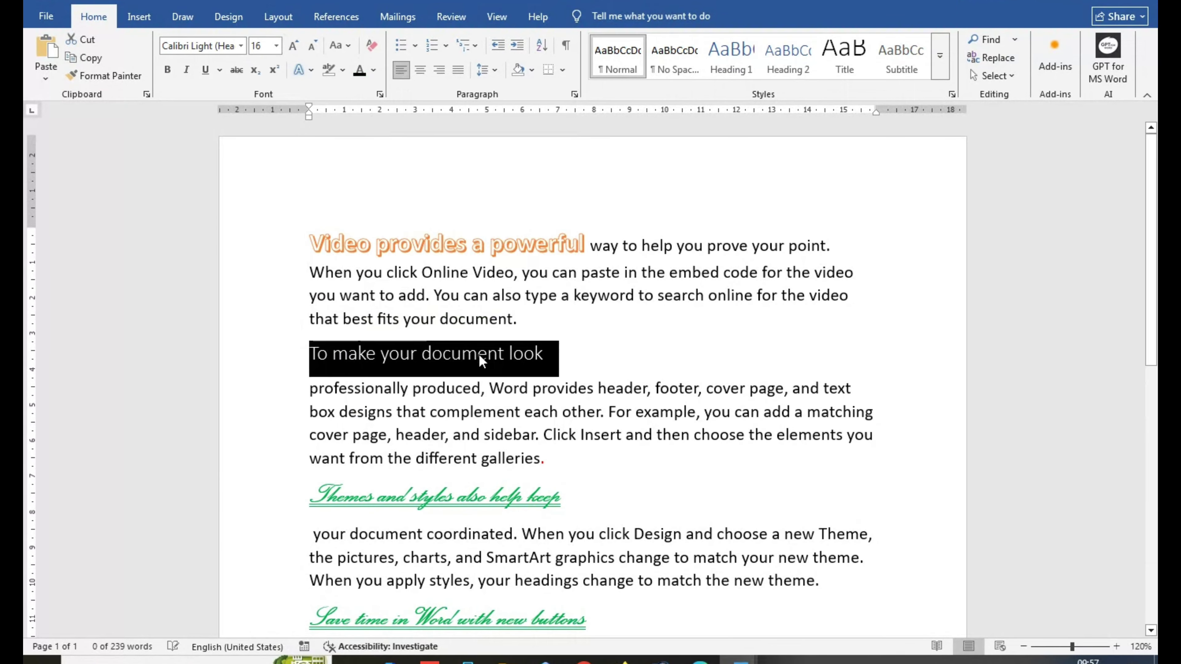
left_click(310, 49)
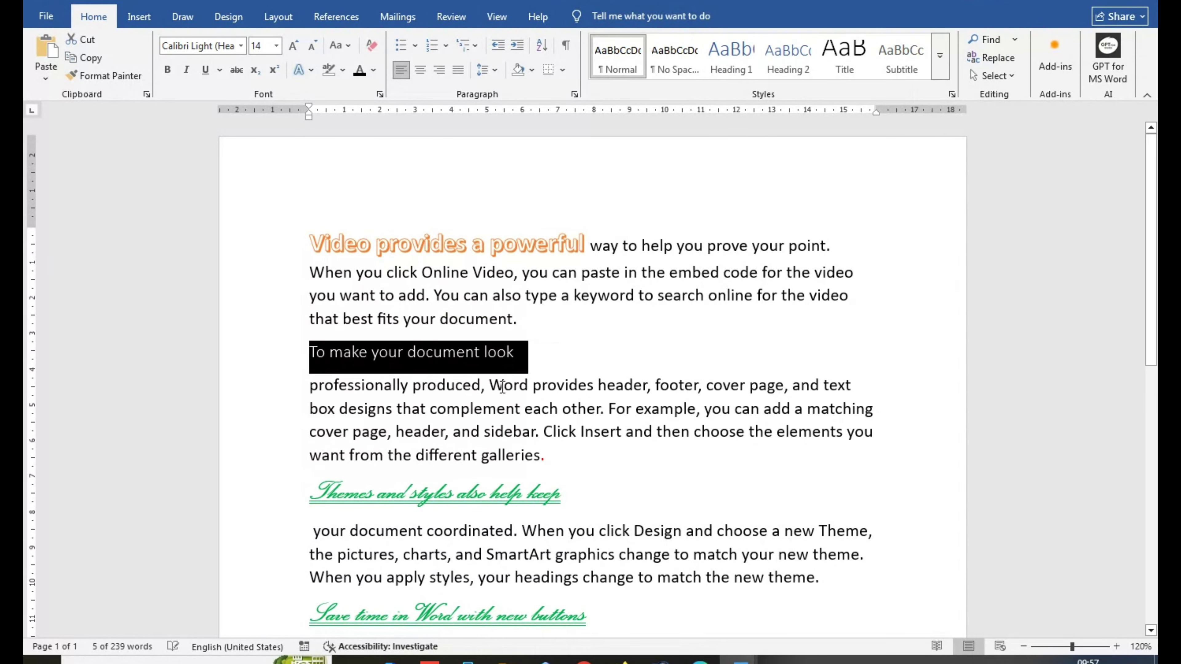
left_click(556, 361)
Clear all formatting from the green heading "Themes and styles also help keep".
scroll(538, 352, "down", 2)
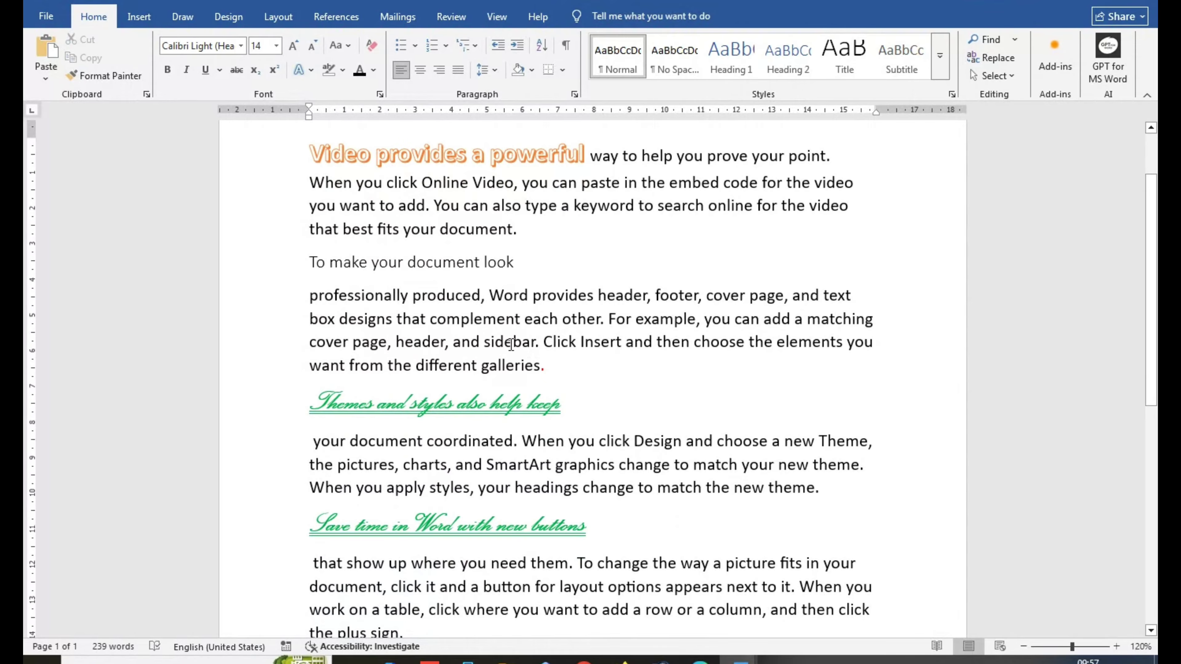
left_click_drag(565, 403, 304, 400)
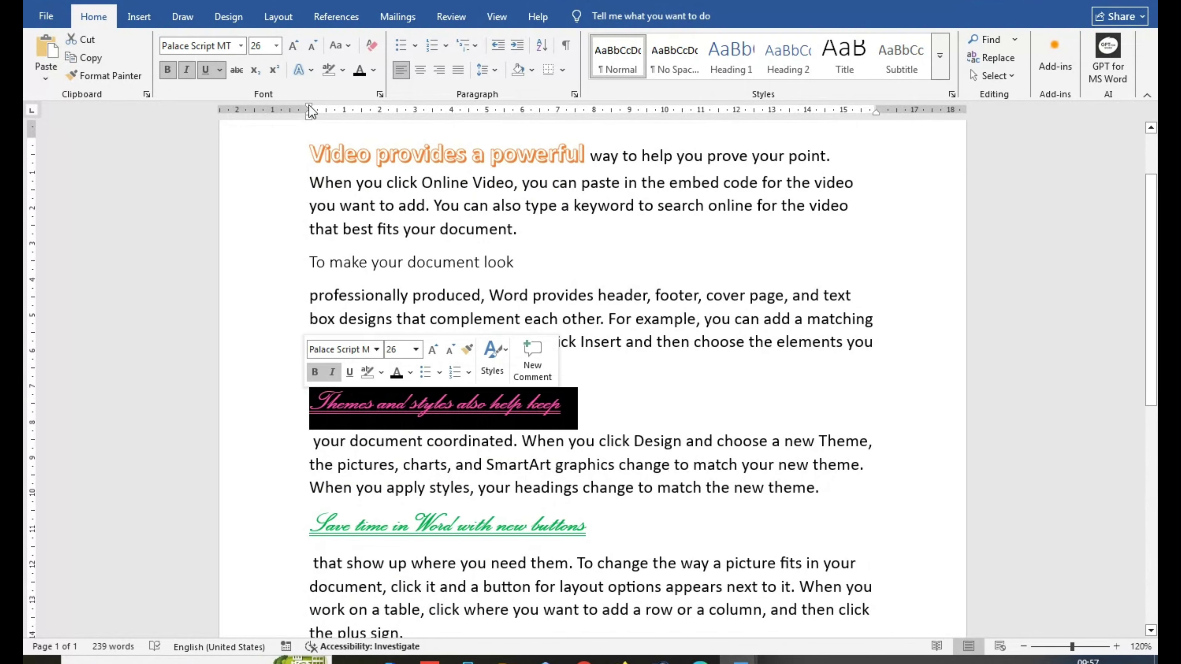
left_click(372, 49)
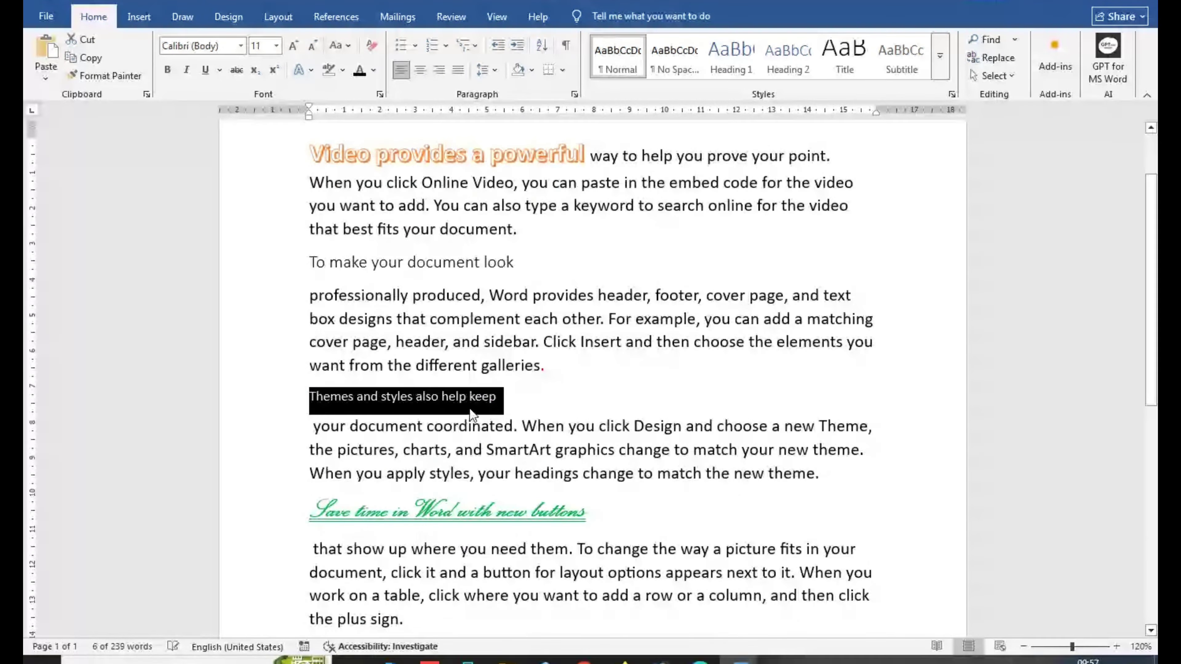
scroll(548, 307, "down", 3)
left_click(470, 307)
left_click(538, 392)
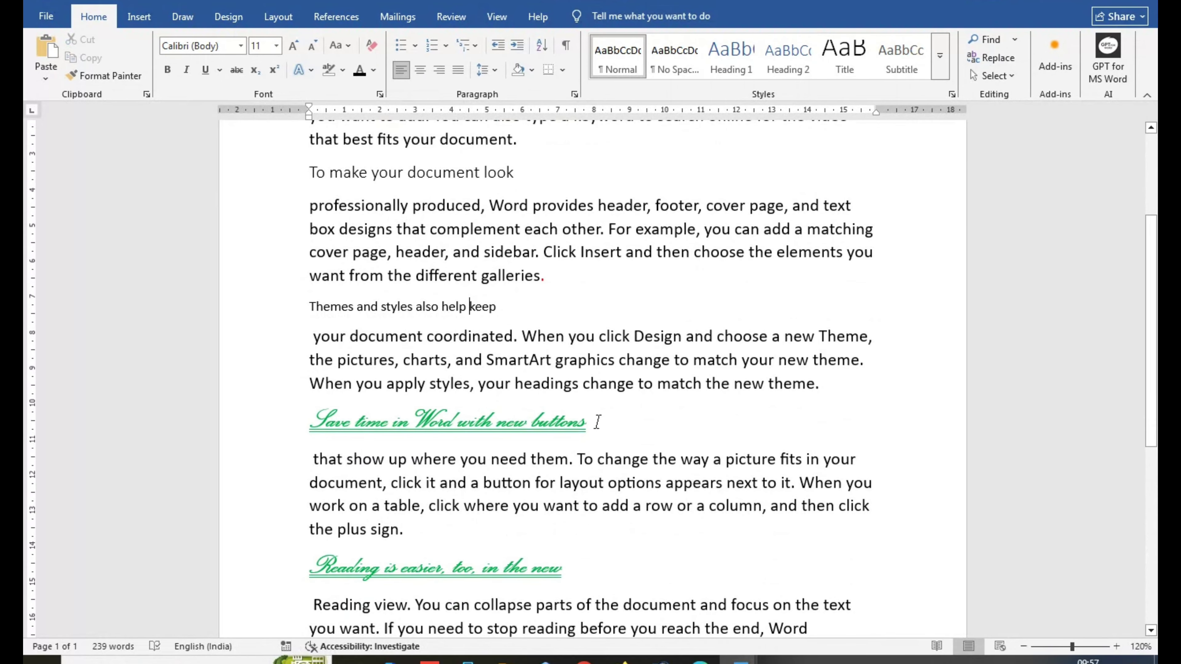
Clear all formatting from the headings "Save time in Word with new buttons" and "Reading is easier, too, in the new".
left_click_drag(597, 422, 290, 410)
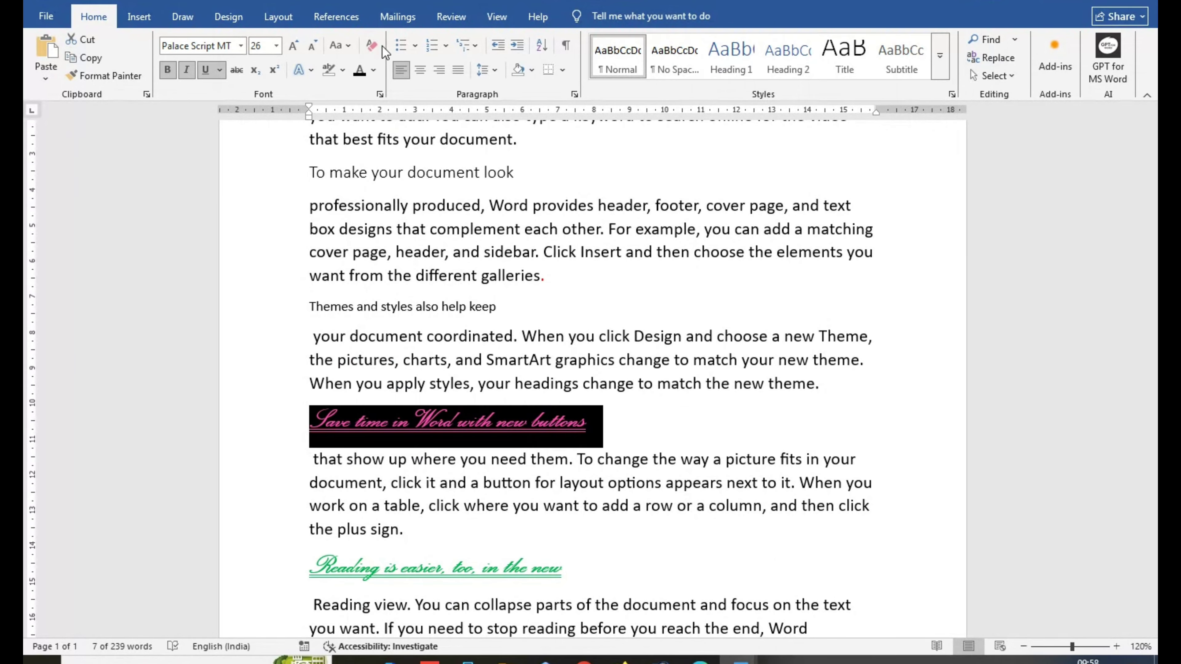
left_click(374, 48)
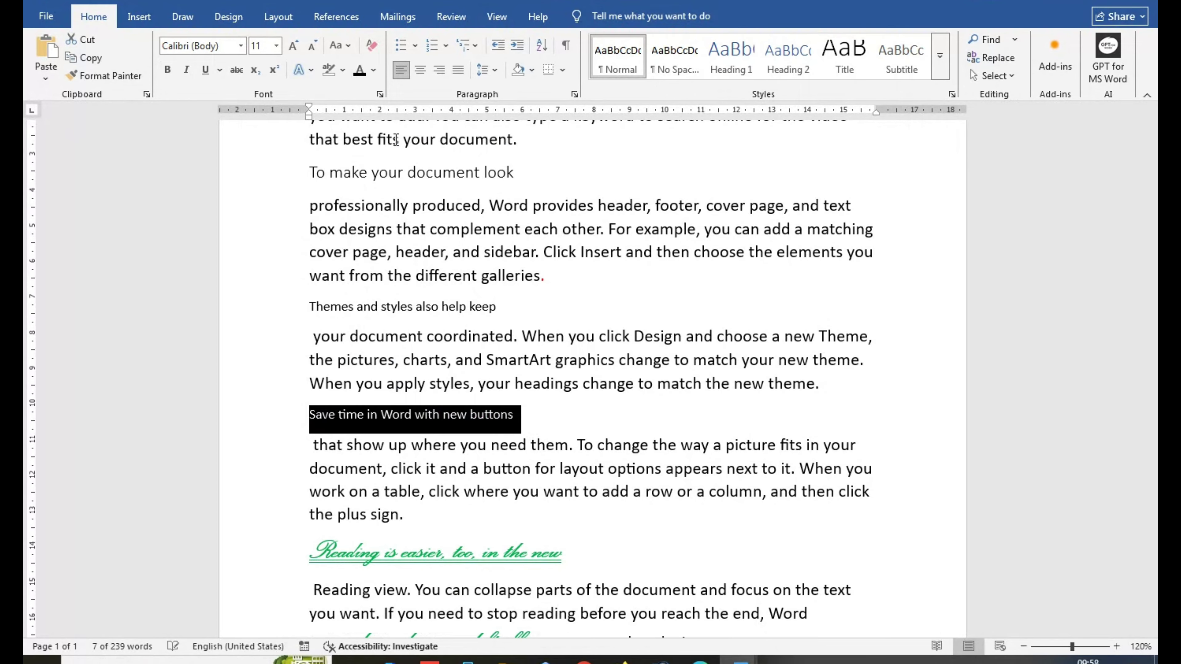
scroll(446, 289, "down", 3)
left_click_drag(573, 381, 308, 375)
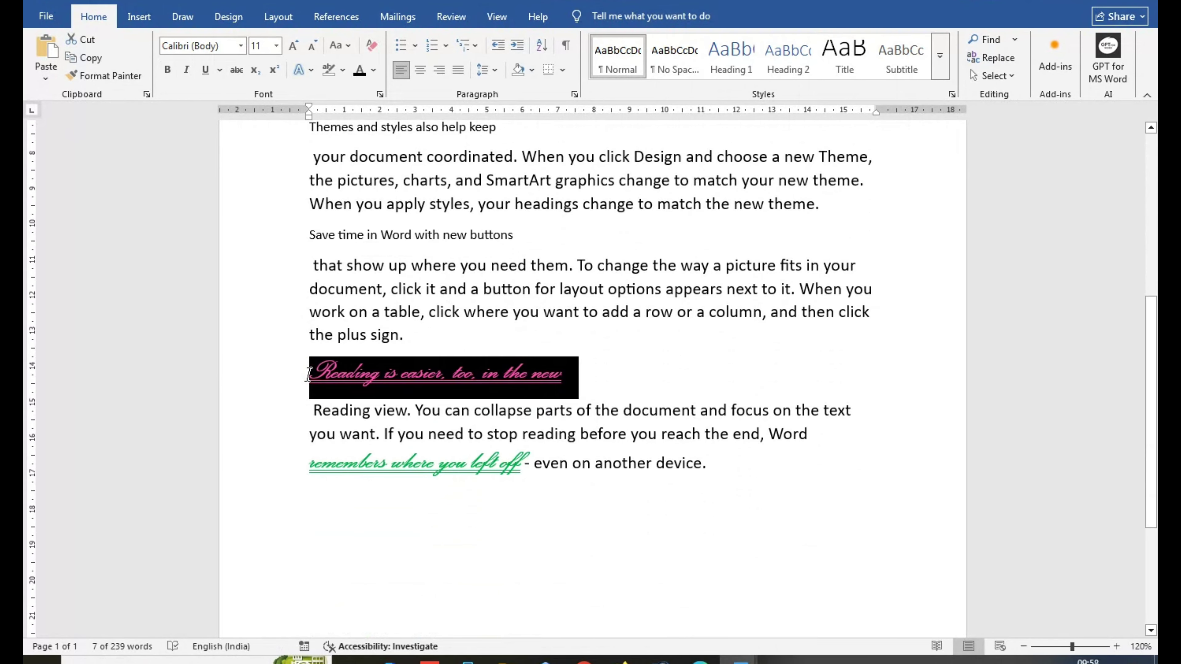
left_click(372, 45)
Clear all formatting from the green phrase "remembers where you left off" in the last paragraph.
left_click_drag(532, 452, 283, 441)
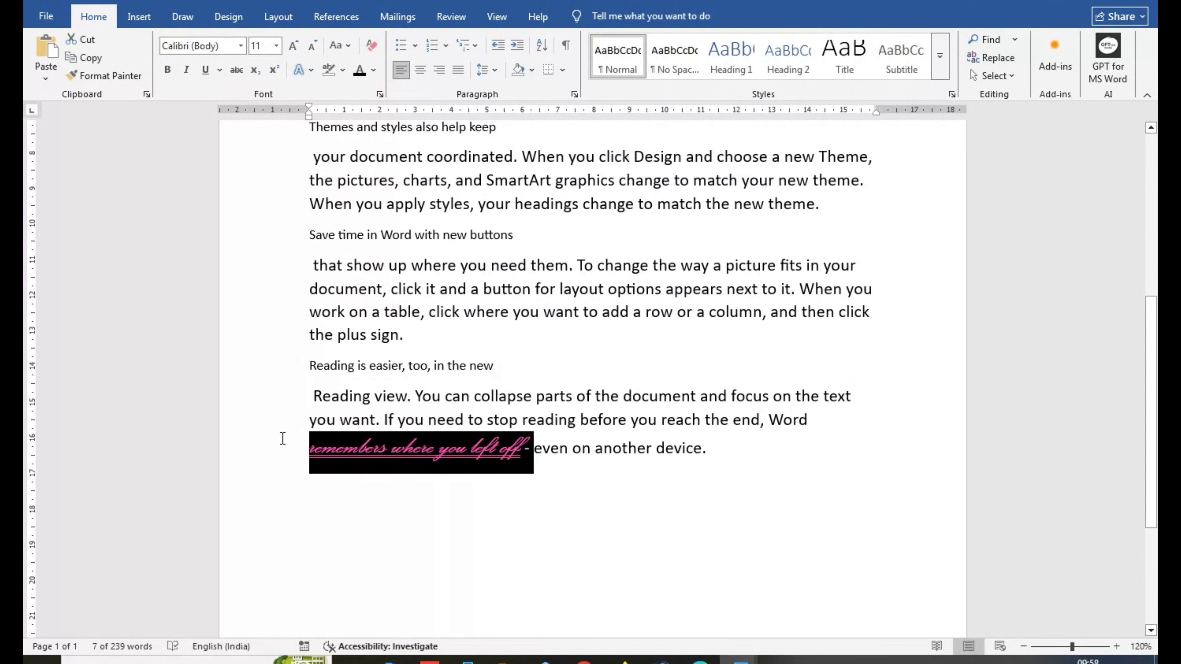
left_click(371, 45)
scroll(406, 178, "up", 6)
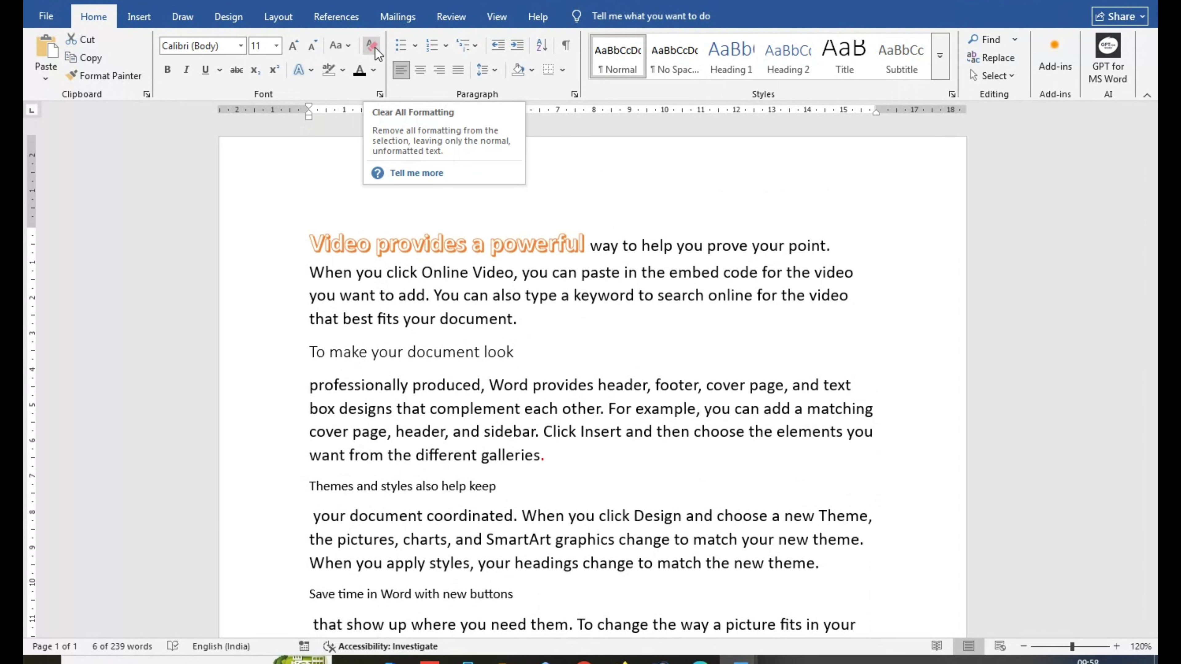
left_click(374, 273)
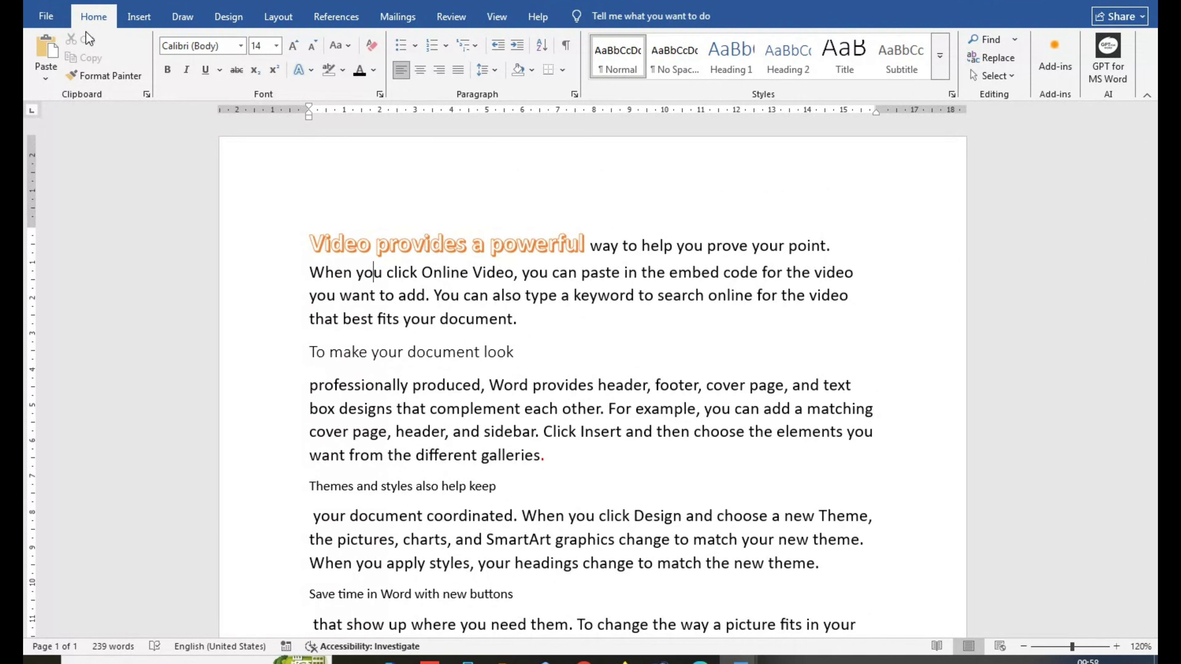